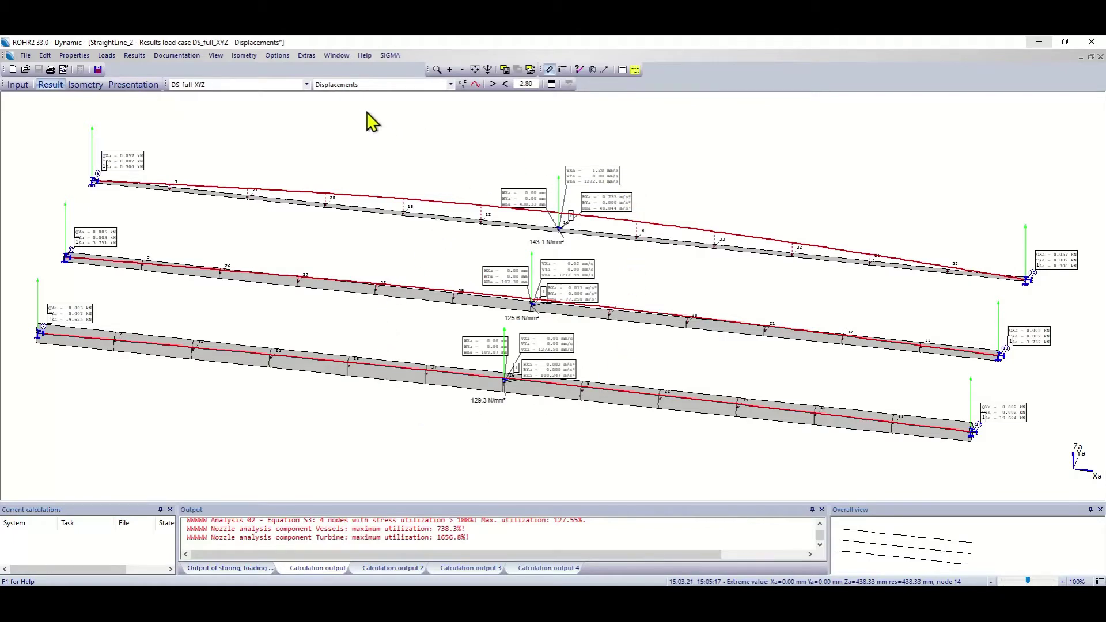
# From the StraightLine_2 DS_full_XYZ displacement results, open the Window menu of open models
pyautogui.click(337, 56)
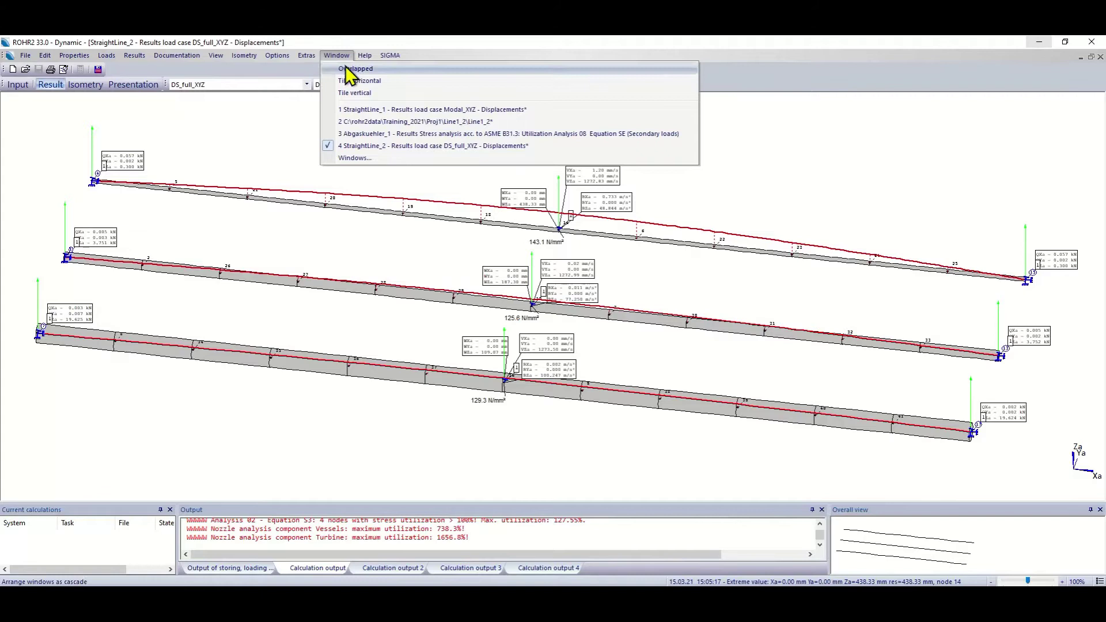
# Switch to StraightLine_1, colour it by equivalent stress SIG-V, and inspect node 41
pyautogui.click(380, 110)
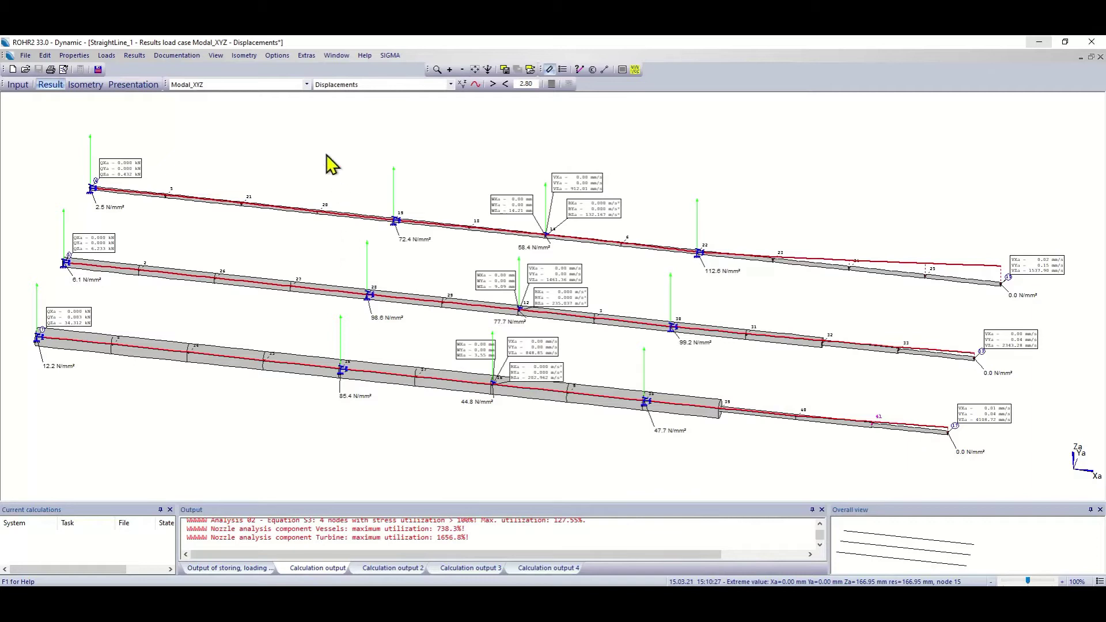
pyautogui.click(326, 85)
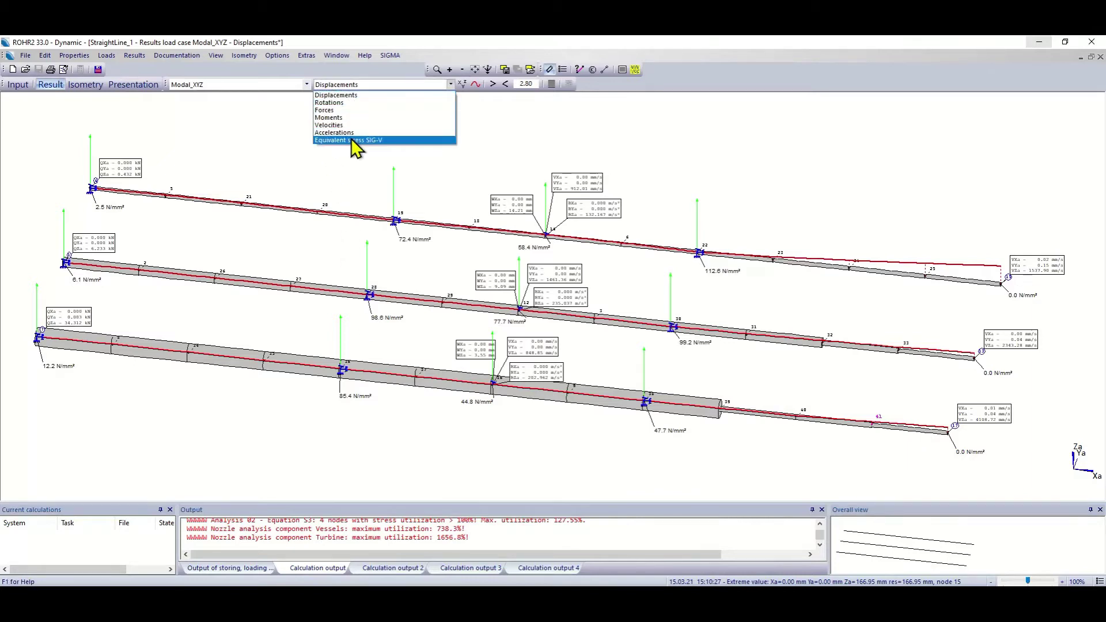
pyautogui.click(353, 142)
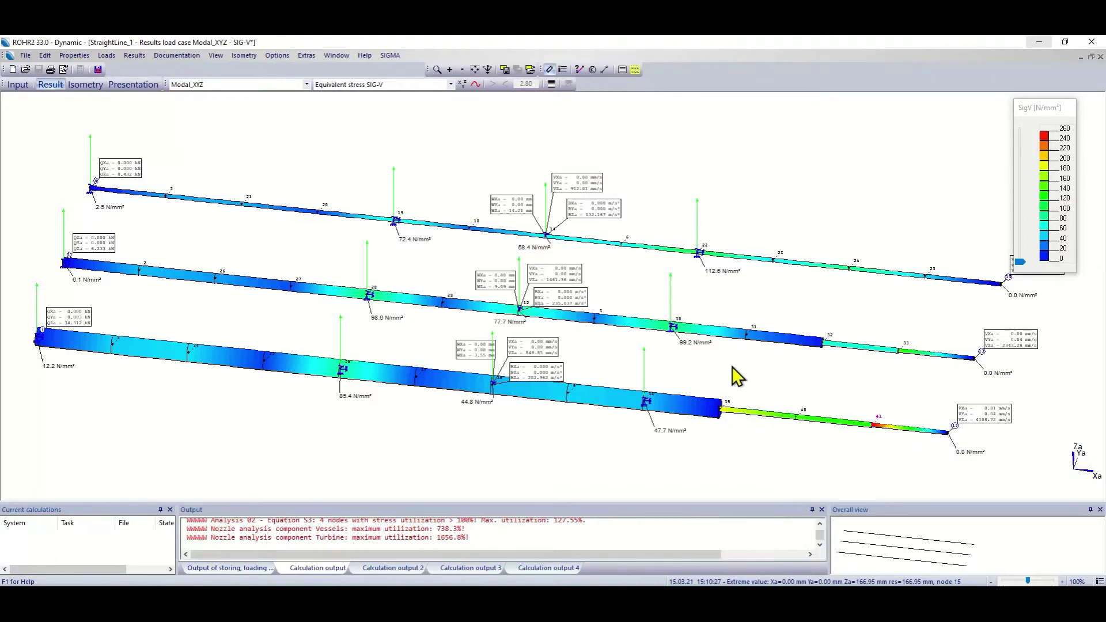
pyautogui.doubleClick(871, 427)
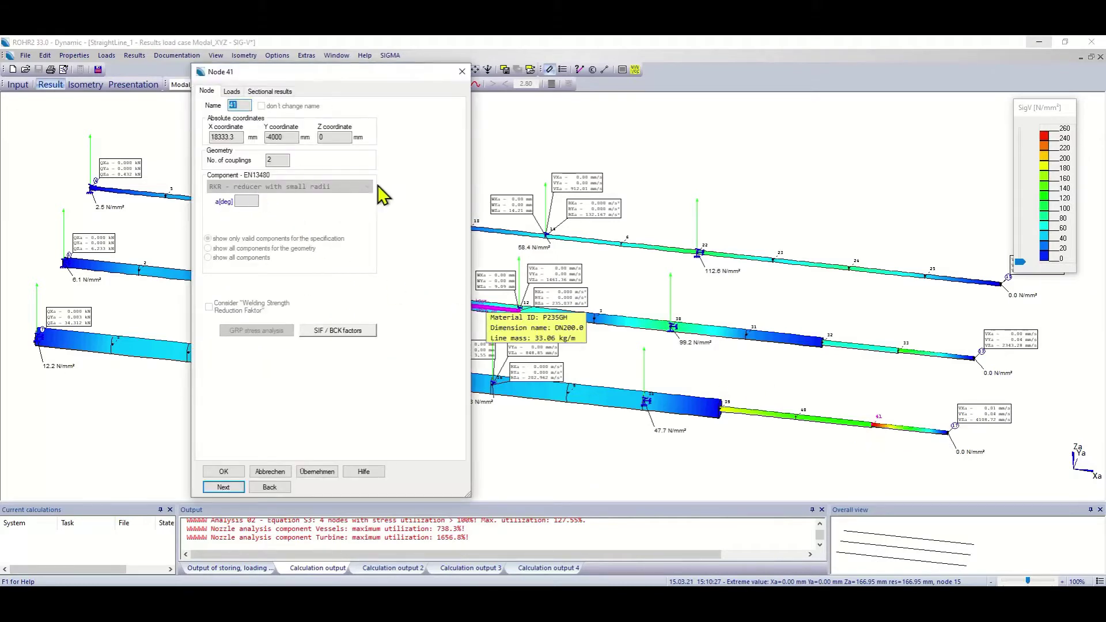
pyautogui.click(463, 72)
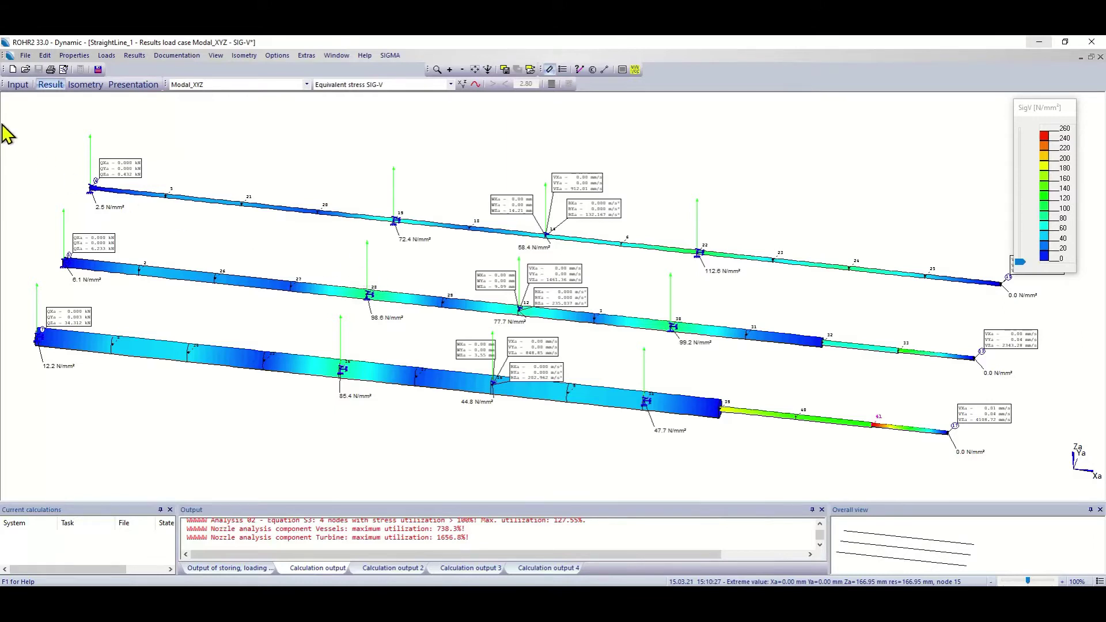
# In the Stress analysis task settings, turn off automatic superposition and equation creation
pyautogui.click(11, 90)
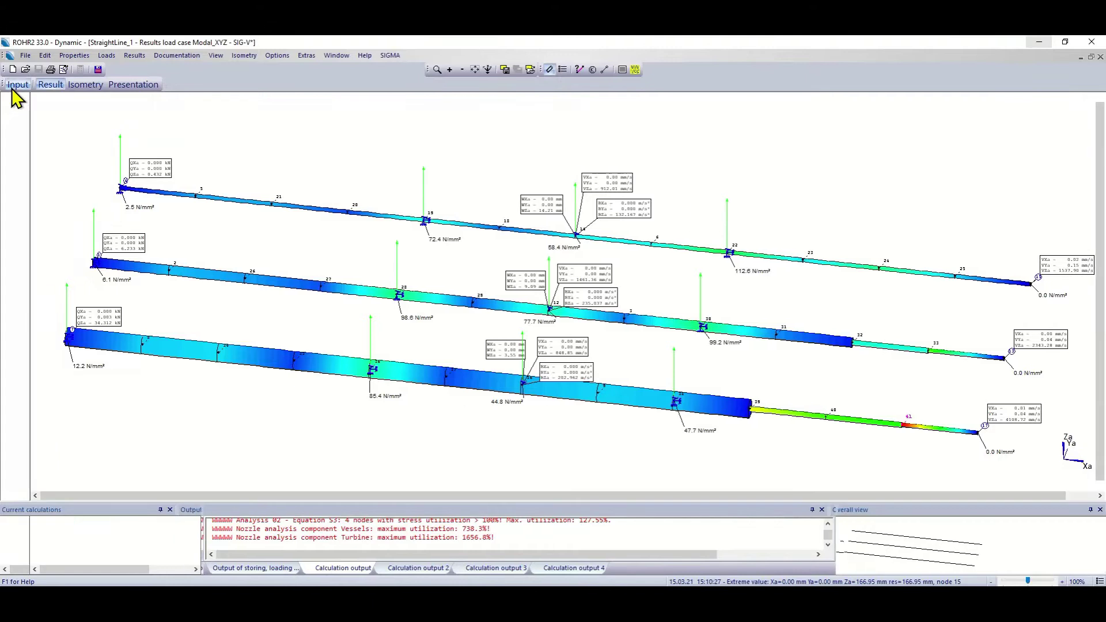
pyautogui.click(246, 85)
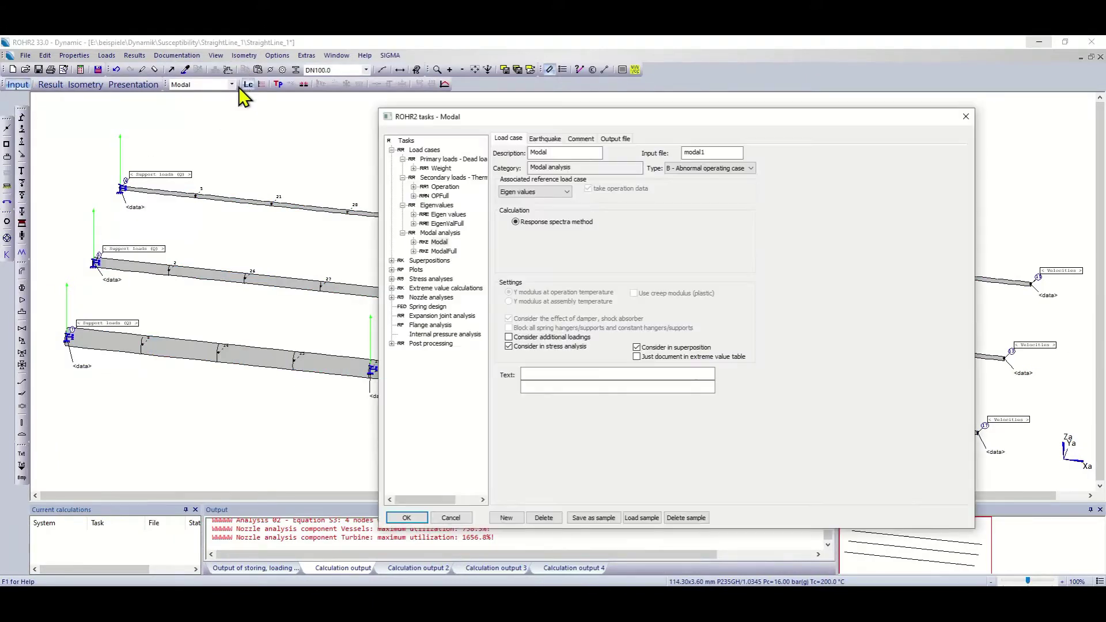
pyautogui.click(416, 280)
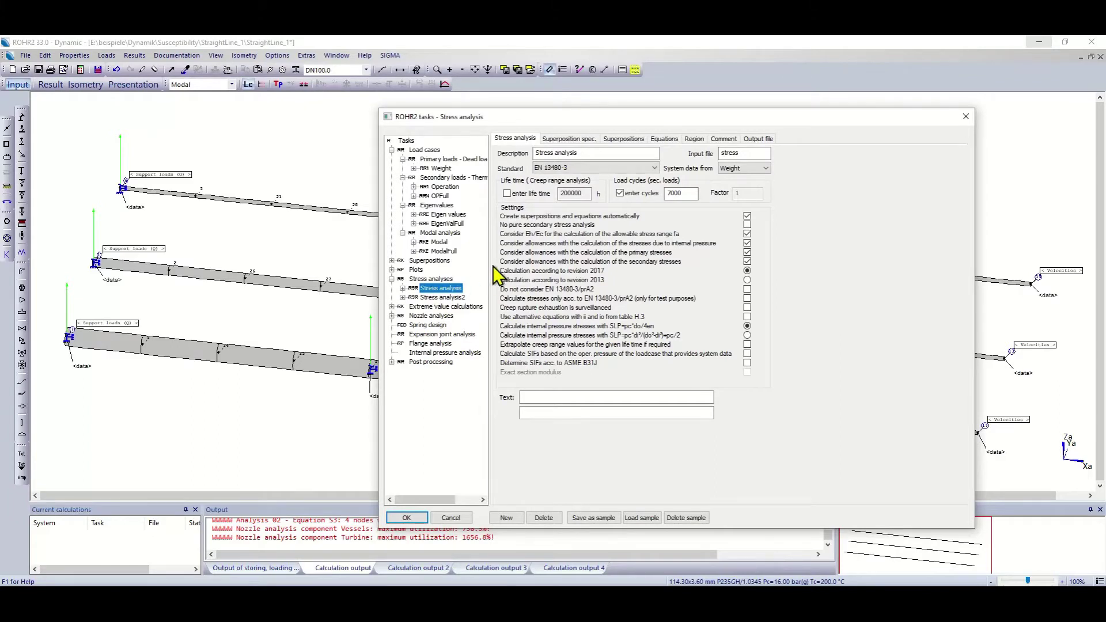
pyautogui.click(748, 216)
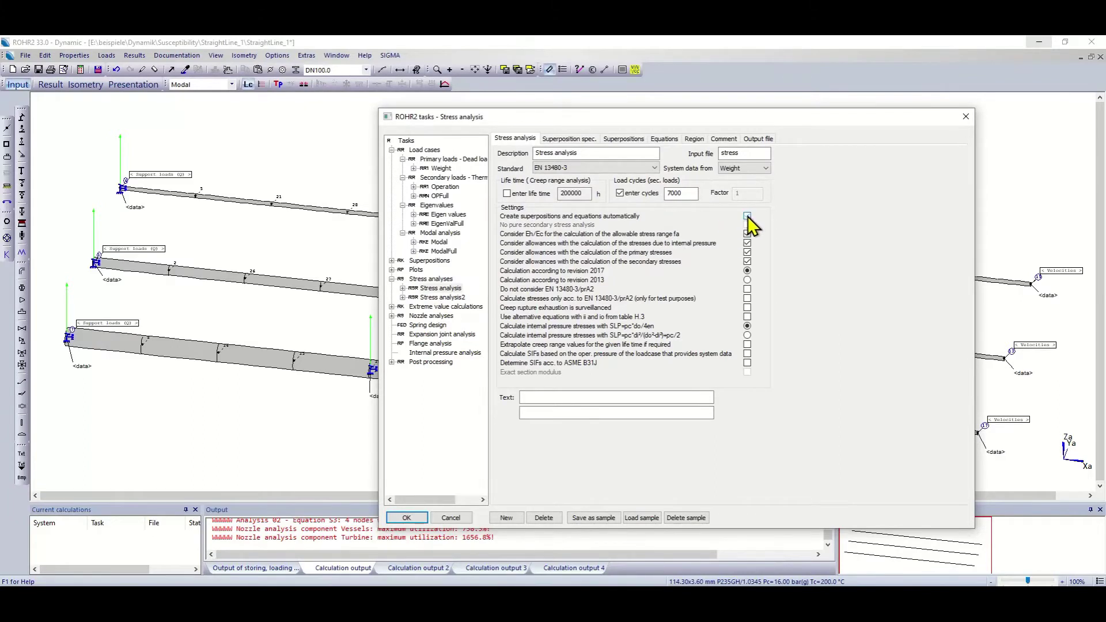
pyautogui.click(665, 140)
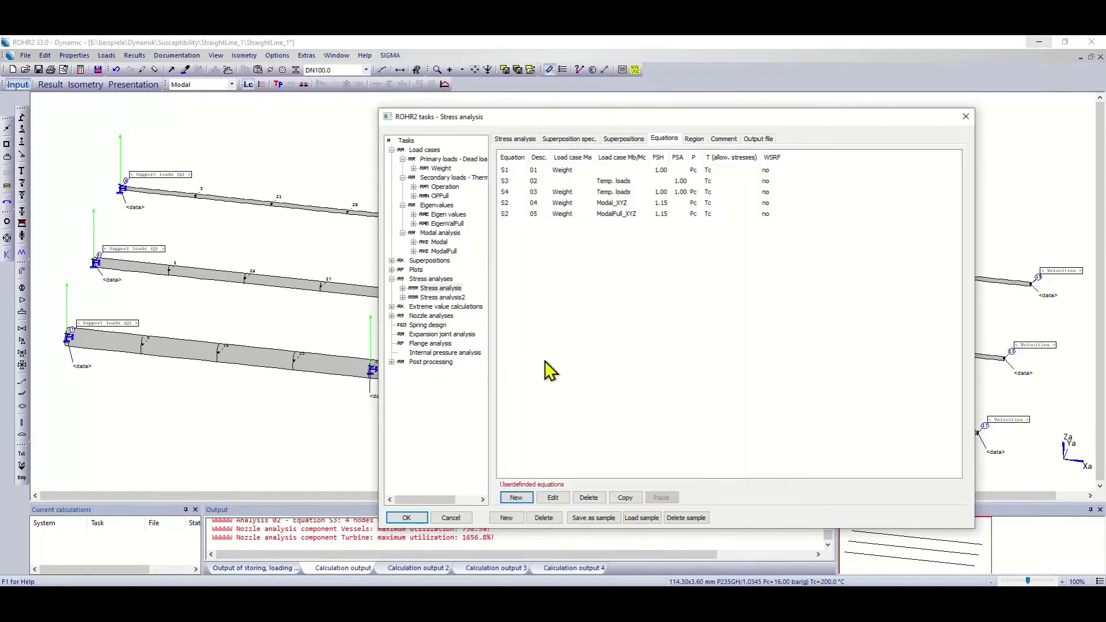
pyautogui.click(524, 498)
# Make equation 04 a secondary loads check with allowable-stress factor SA 10
pyautogui.doubleClick(505, 206)
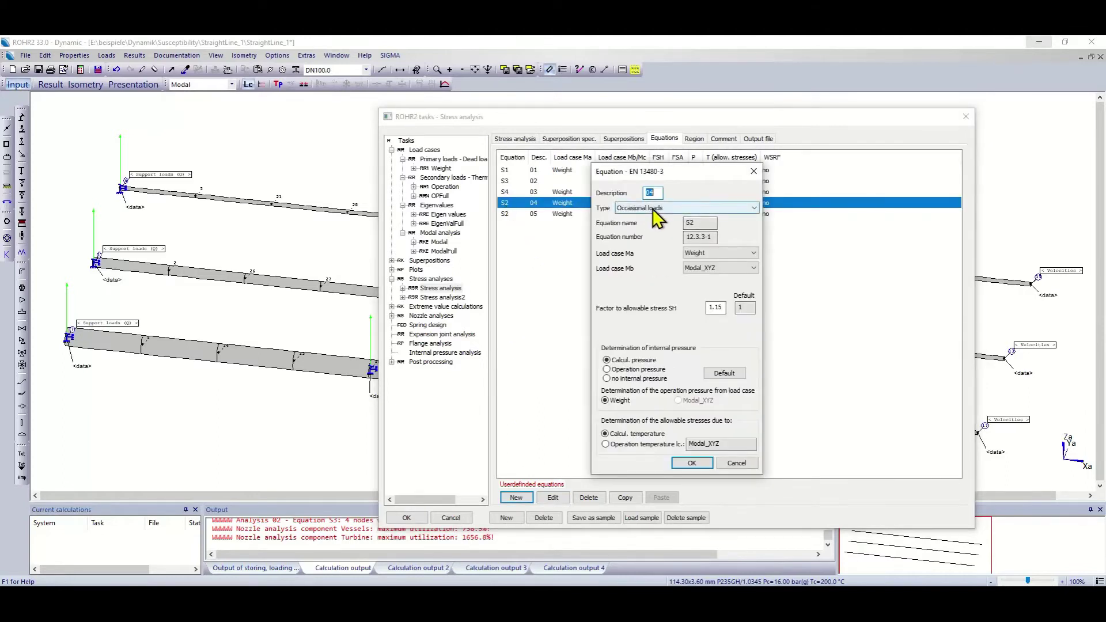
pyautogui.click(654, 211)
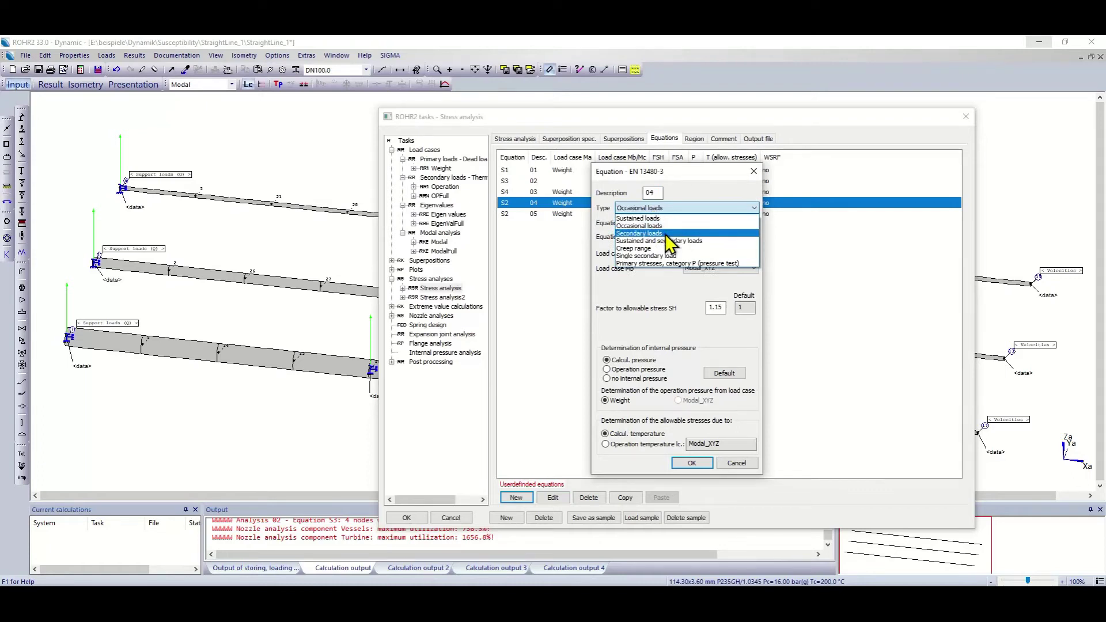
pyautogui.click(667, 234)
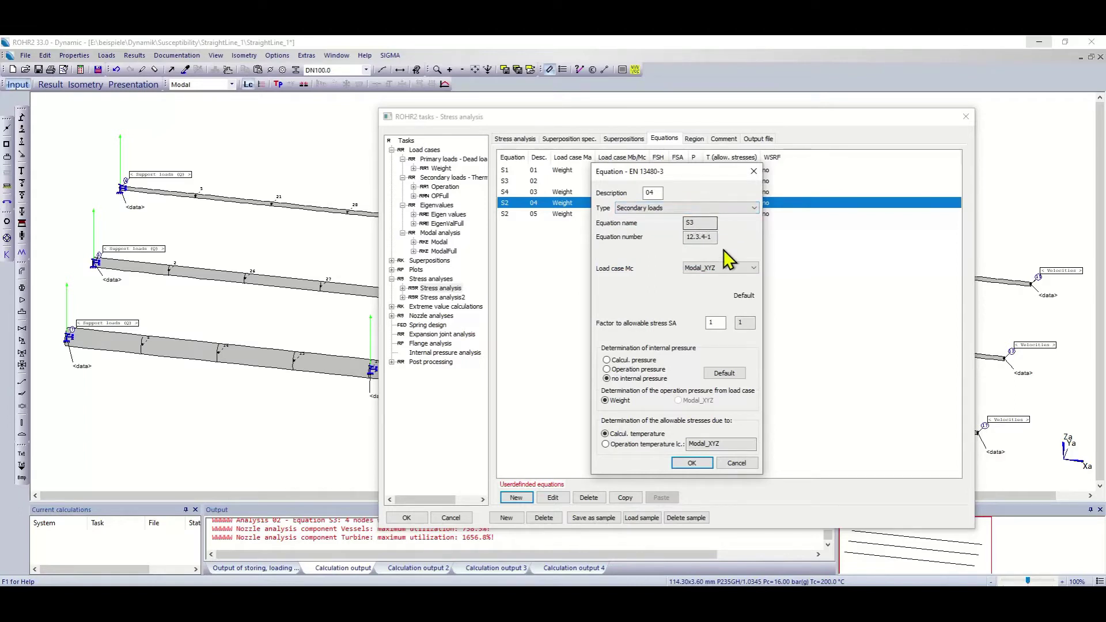
pyautogui.click(720, 323)
pyautogui.write('0')
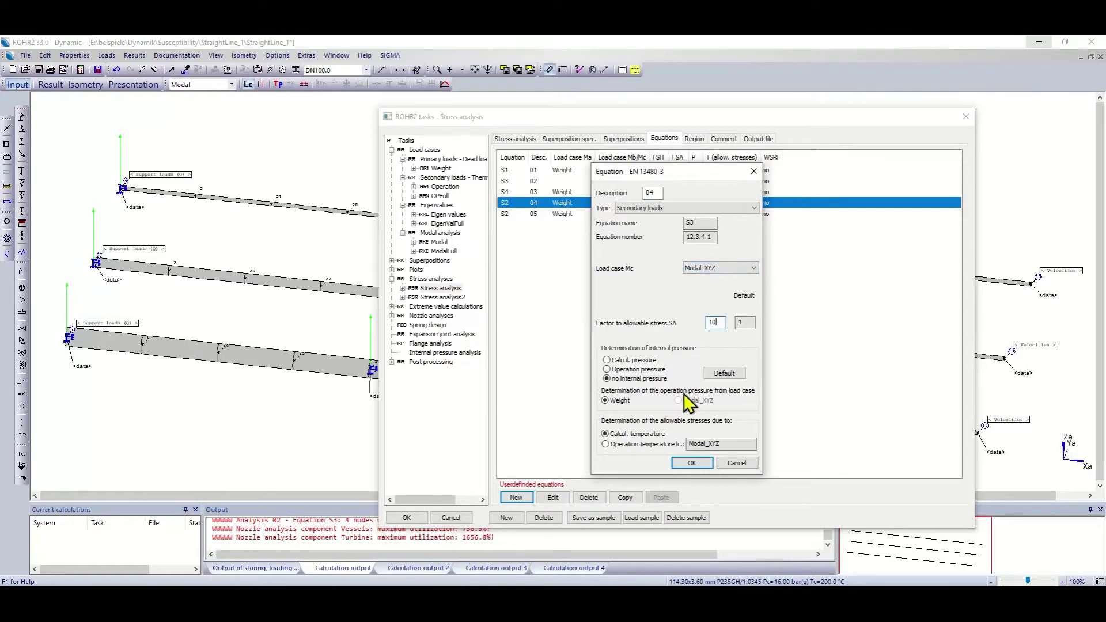
pyautogui.click(692, 464)
# Make equation 05 a secondary loads check, Mc ModalFull_XYZ, SA 10, and apply the settings
pyautogui.doubleClick(575, 213)
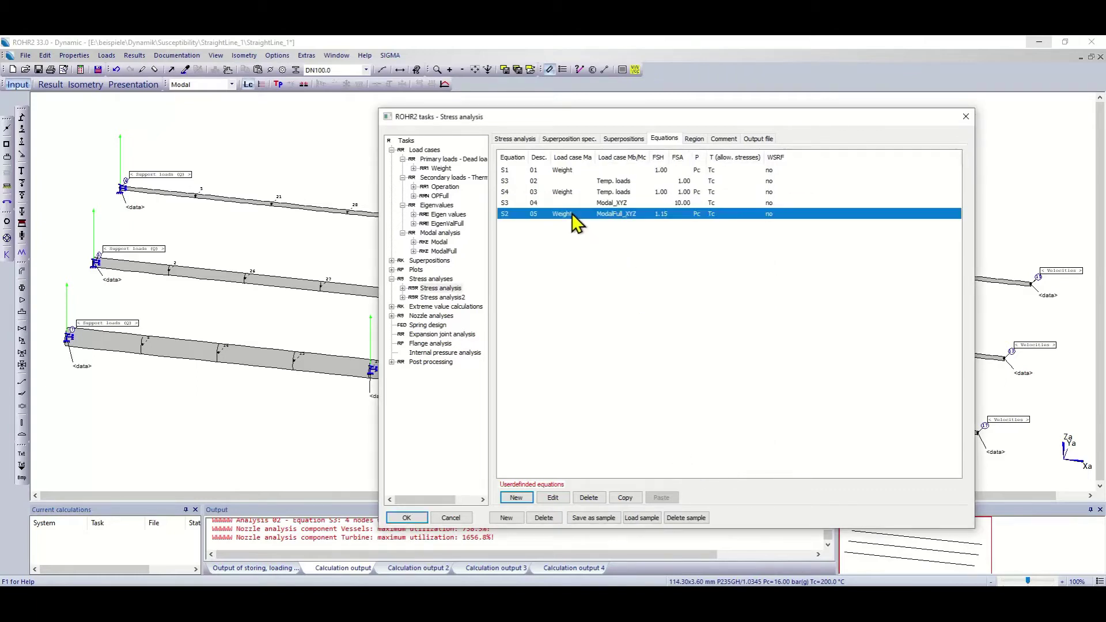
pyautogui.click(637, 208)
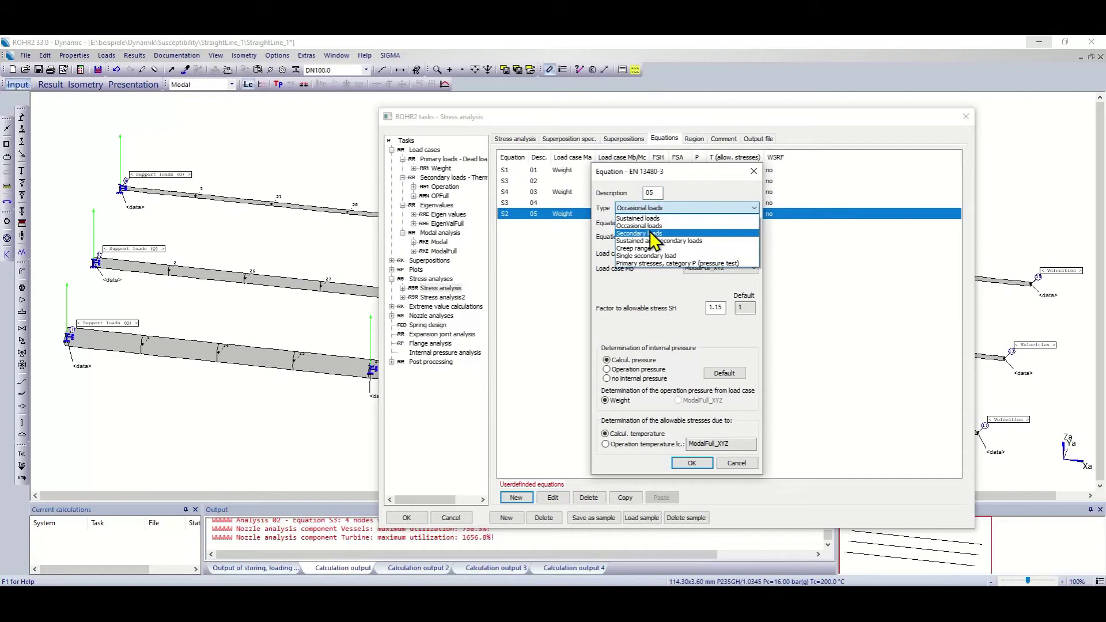
pyautogui.click(651, 233)
pyautogui.click(713, 270)
pyautogui.click(710, 269)
pyautogui.click(721, 324)
pyautogui.write('0')
pyautogui.click(692, 464)
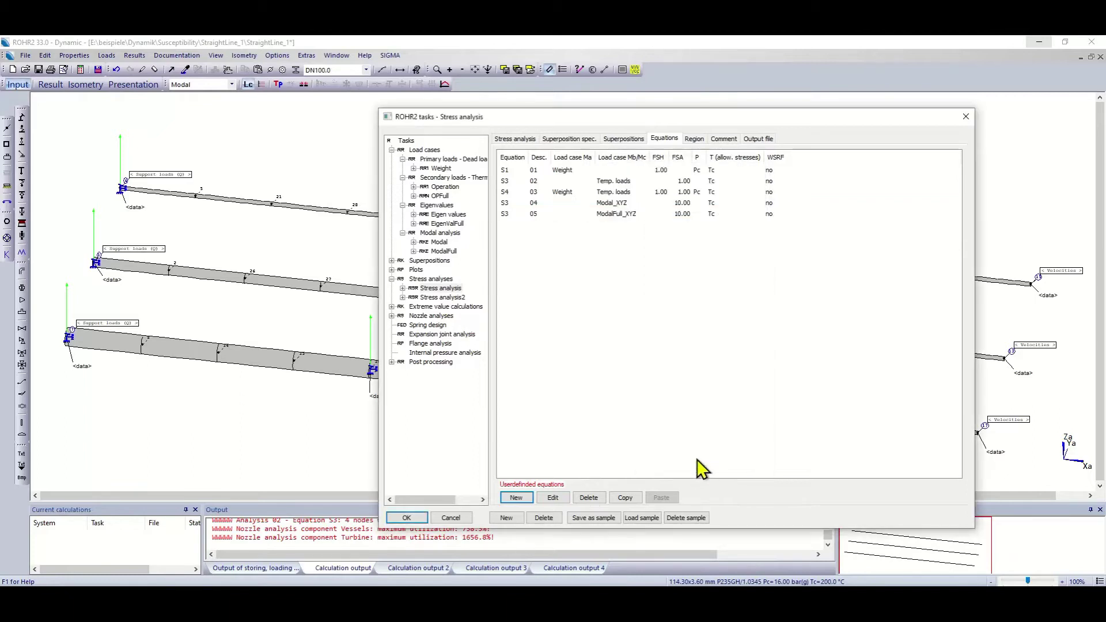
pyautogui.click(407, 518)
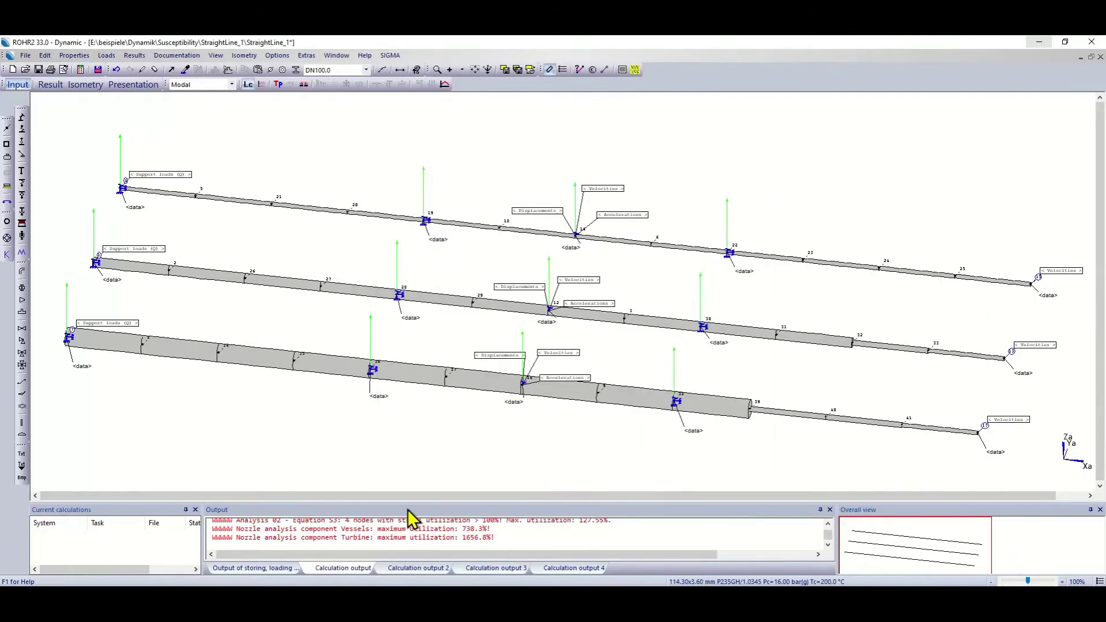
# Recalculate the changed stress analysis tasks, close the summary, and return to the results view
pyautogui.click(81, 70)
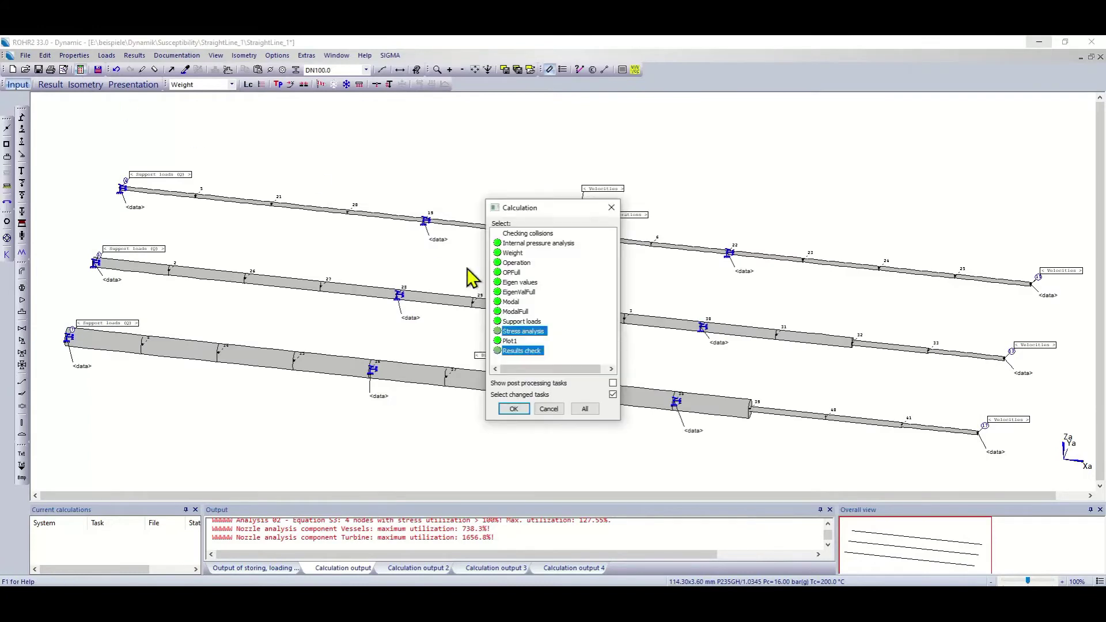
pyautogui.click(514, 408)
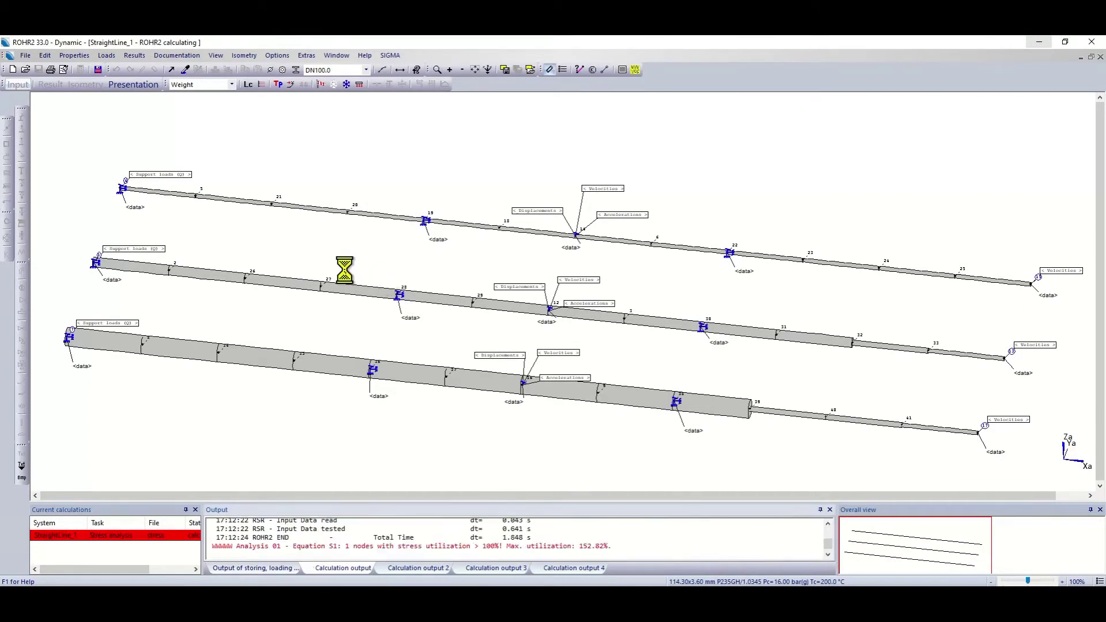
pyautogui.click(118, 430)
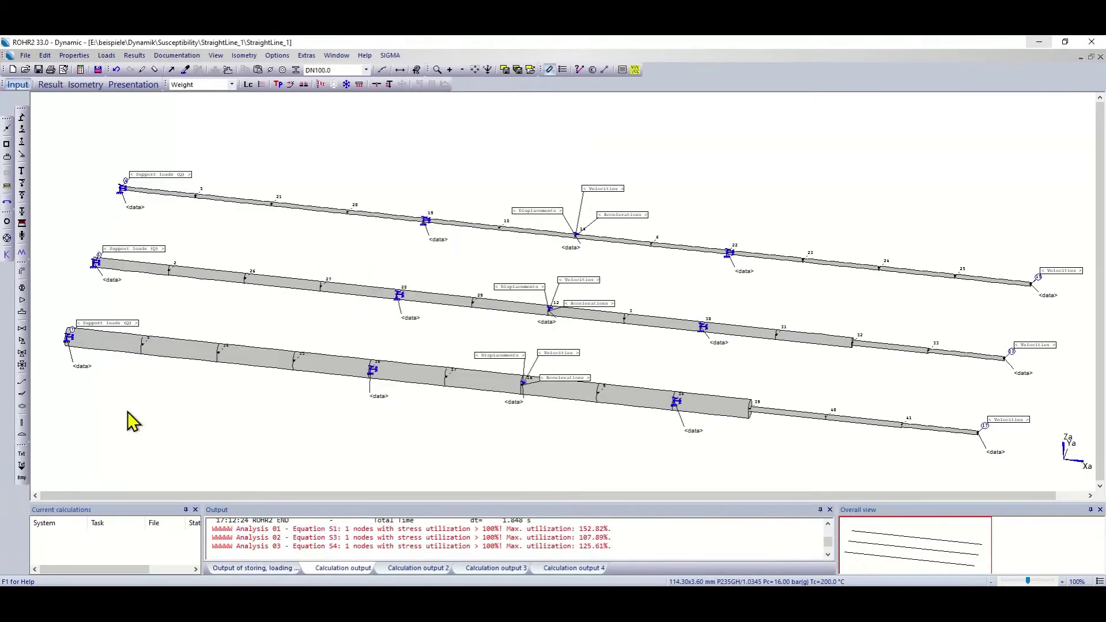
pyautogui.click(51, 87)
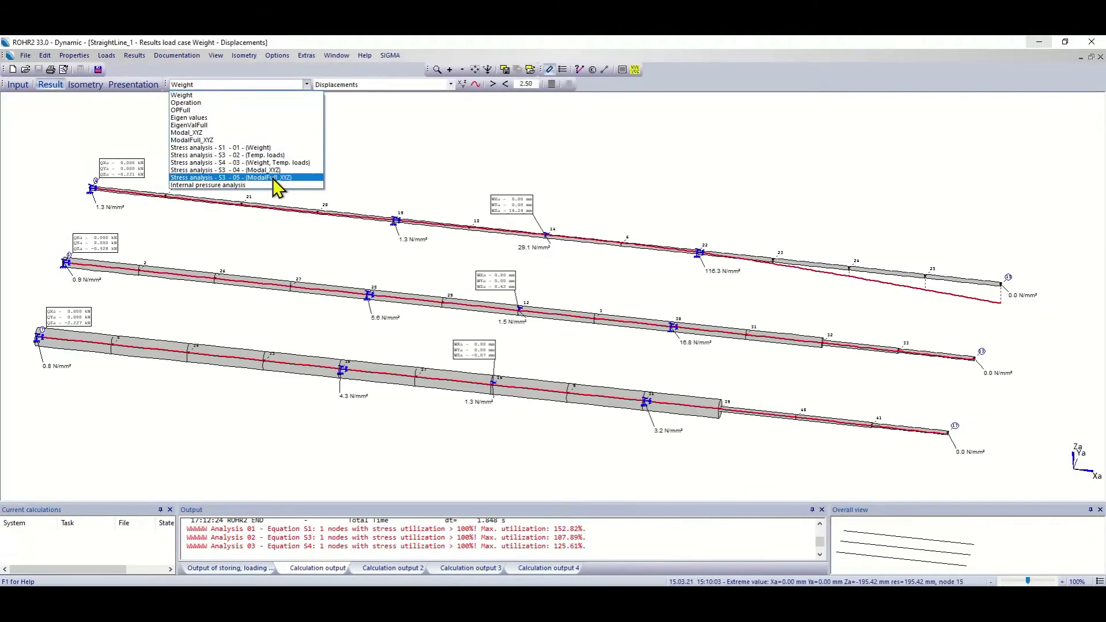
# Show S3-04 (Modal_XYZ) stress utilization and check node 41's 30.9% stress result
pyautogui.click(265, 171)
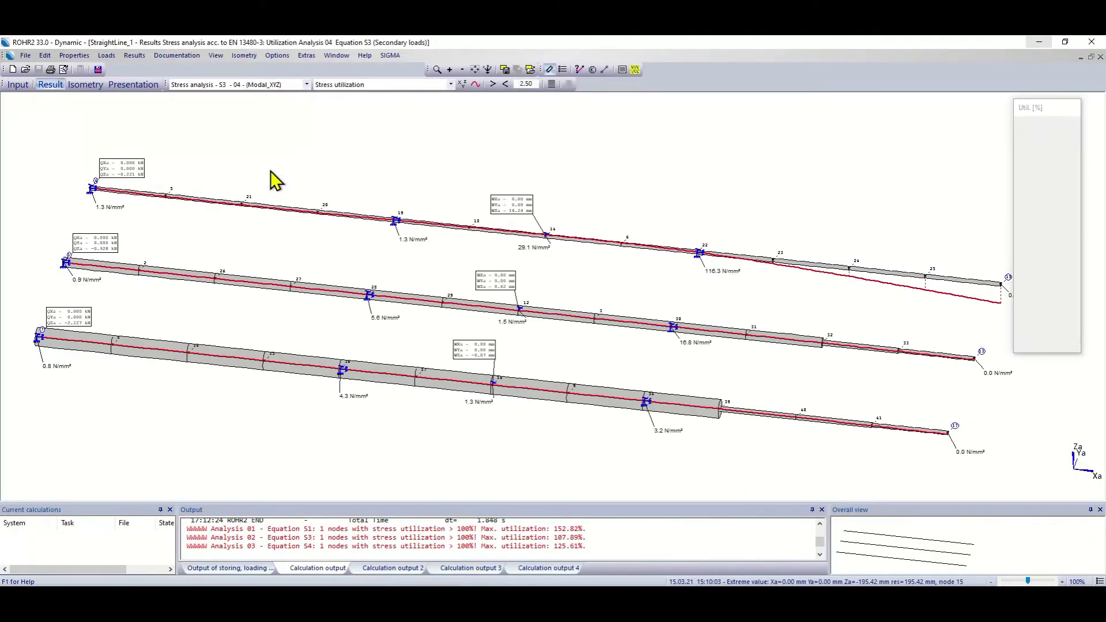
pyautogui.doubleClick(872, 427)
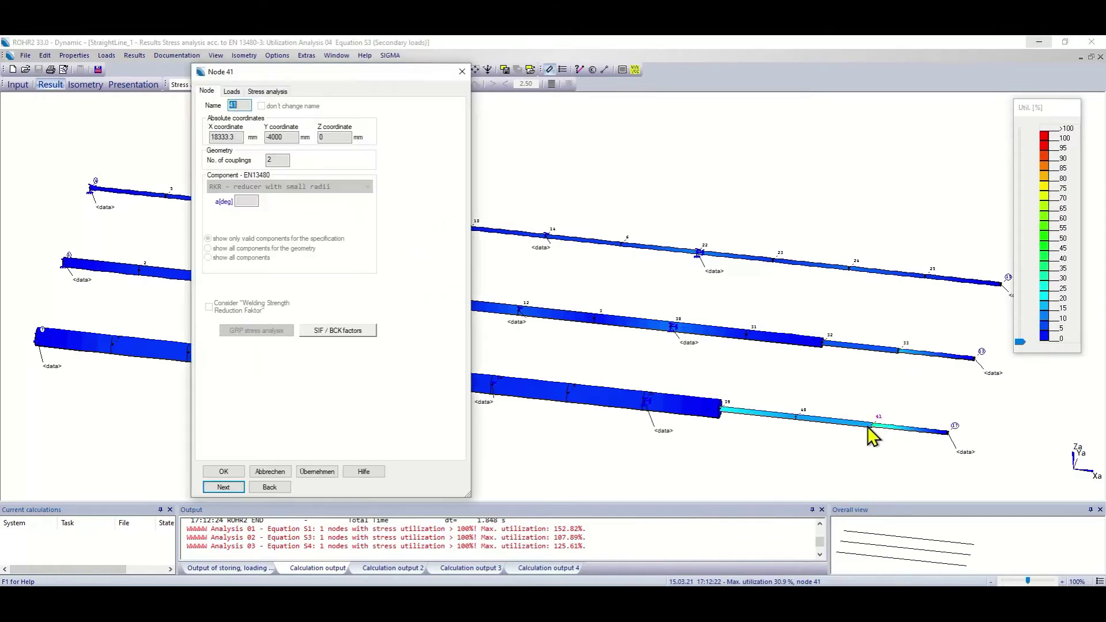
pyautogui.click(266, 92)
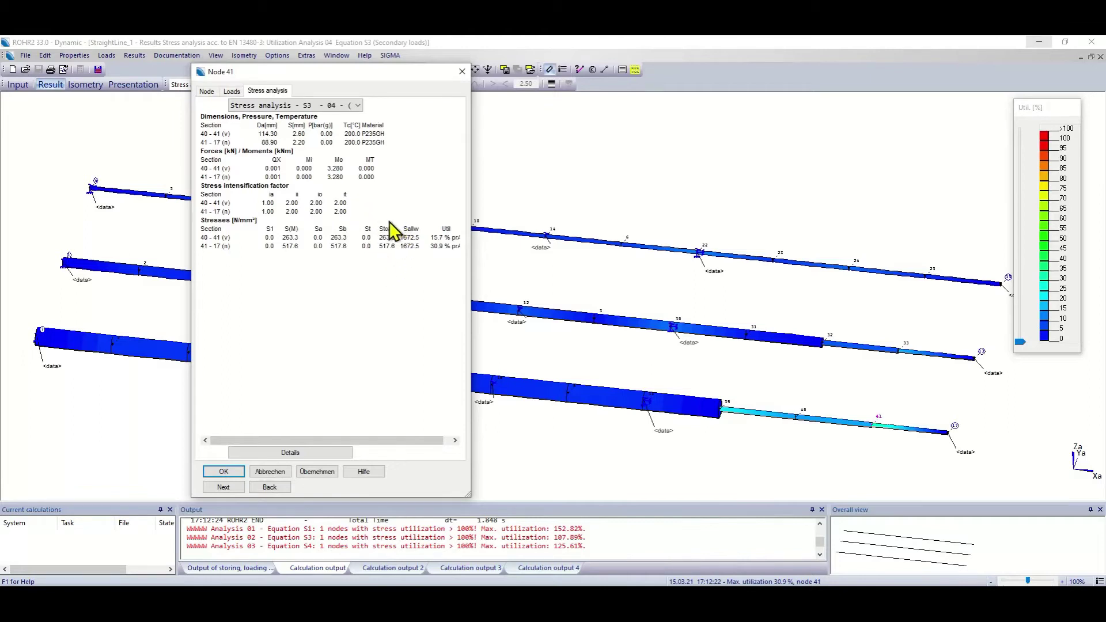
pyautogui.moveTo(362, 78); pyautogui.dragTo(228, 74)
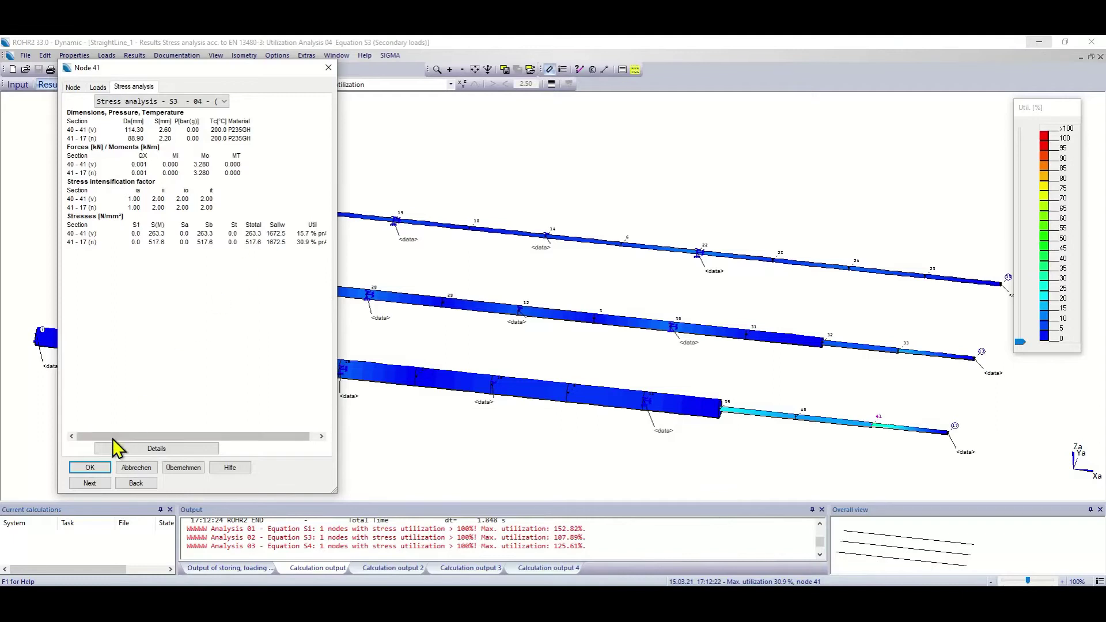
pyautogui.click(90, 468)
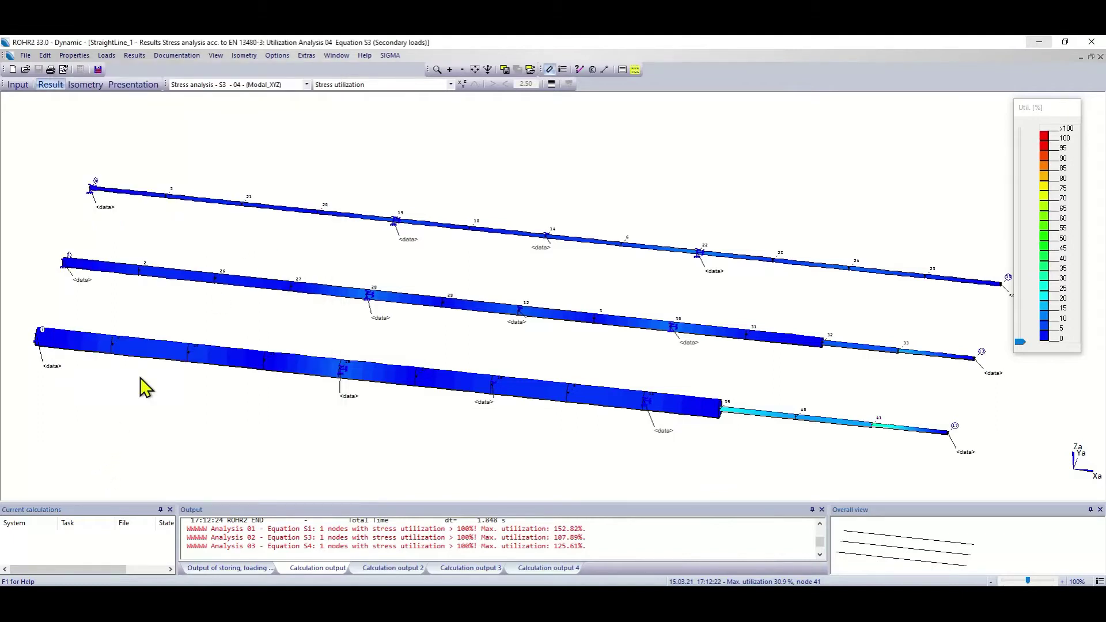
pyautogui.click(335, 55)
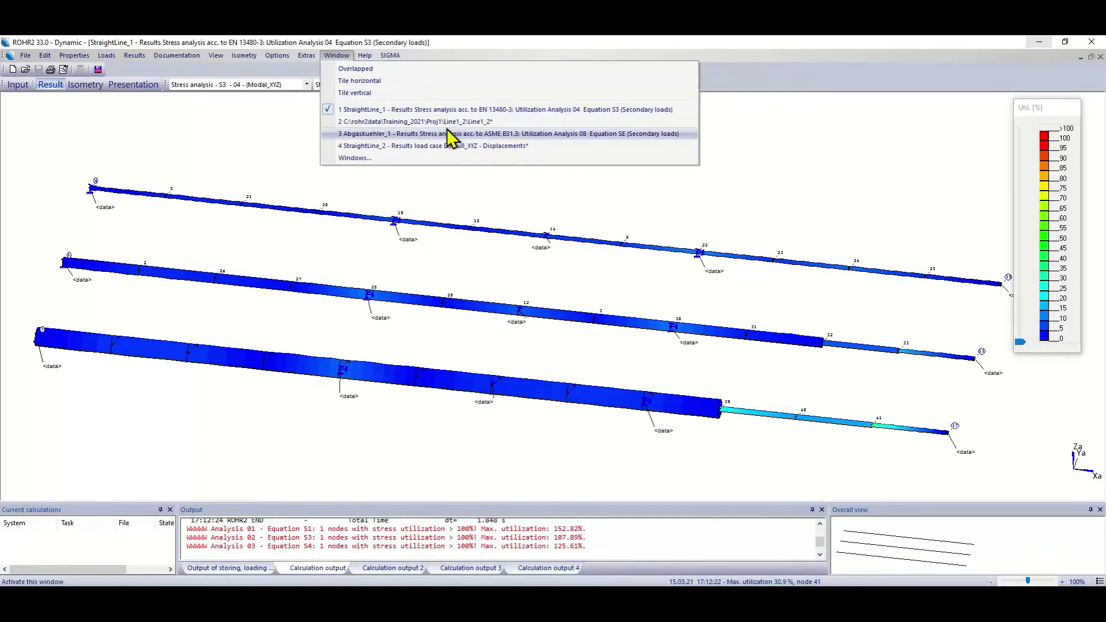
# Switch to the Abgaskuehler_1 model, review eigenvalue mode shapes, then show DS_XYZ displacements
pyautogui.click(513, 123)
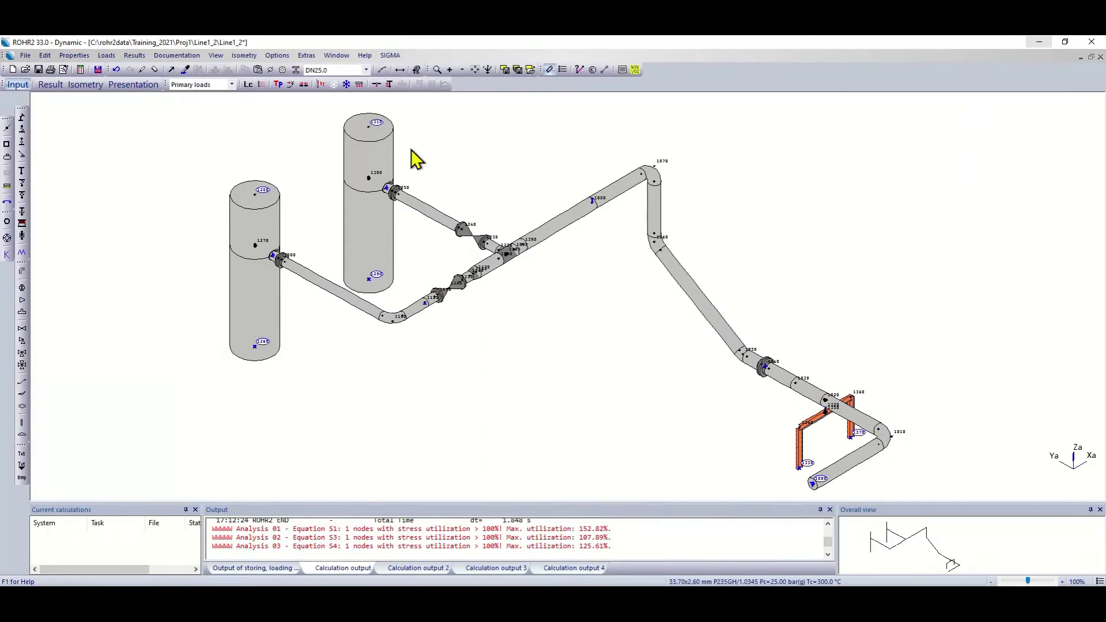
pyautogui.click(229, 86)
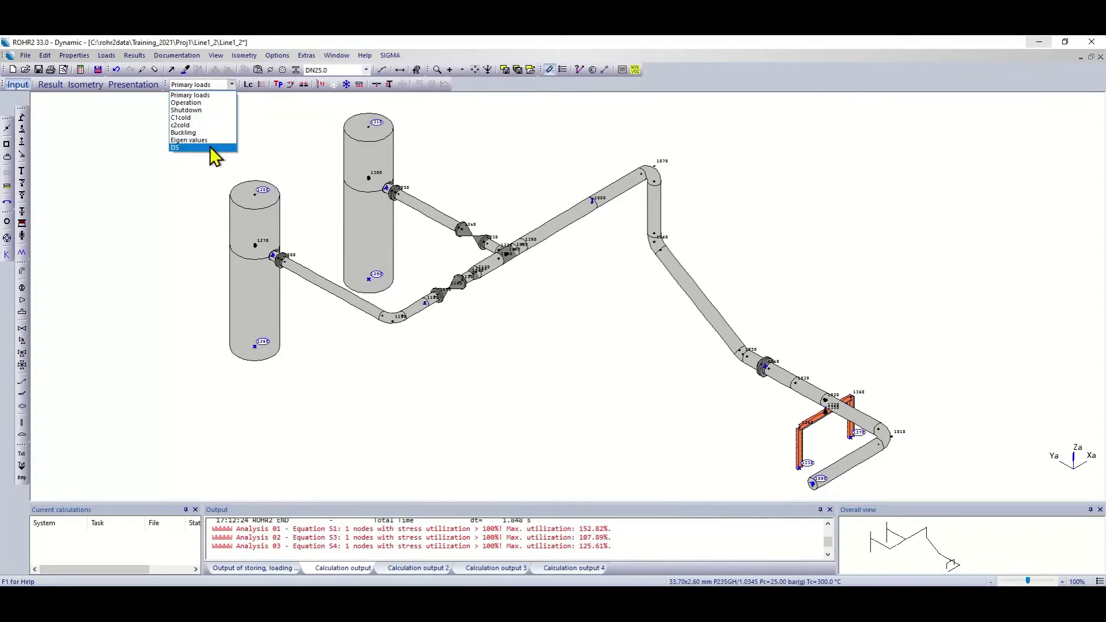
pyautogui.click(158, 177)
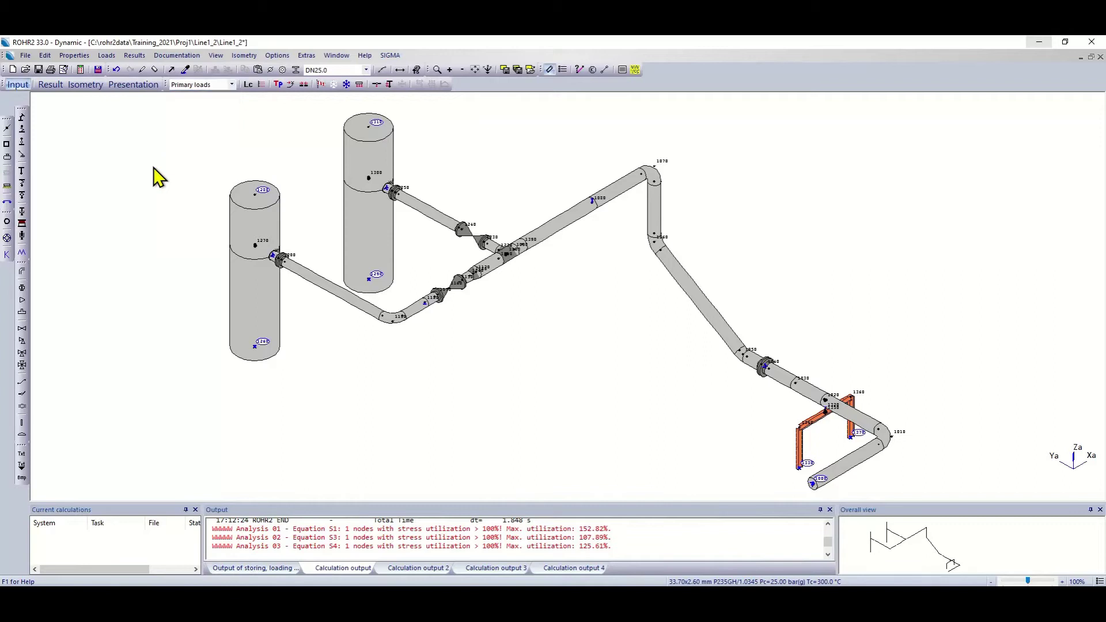
pyautogui.click(53, 90)
pyautogui.click(178, 85)
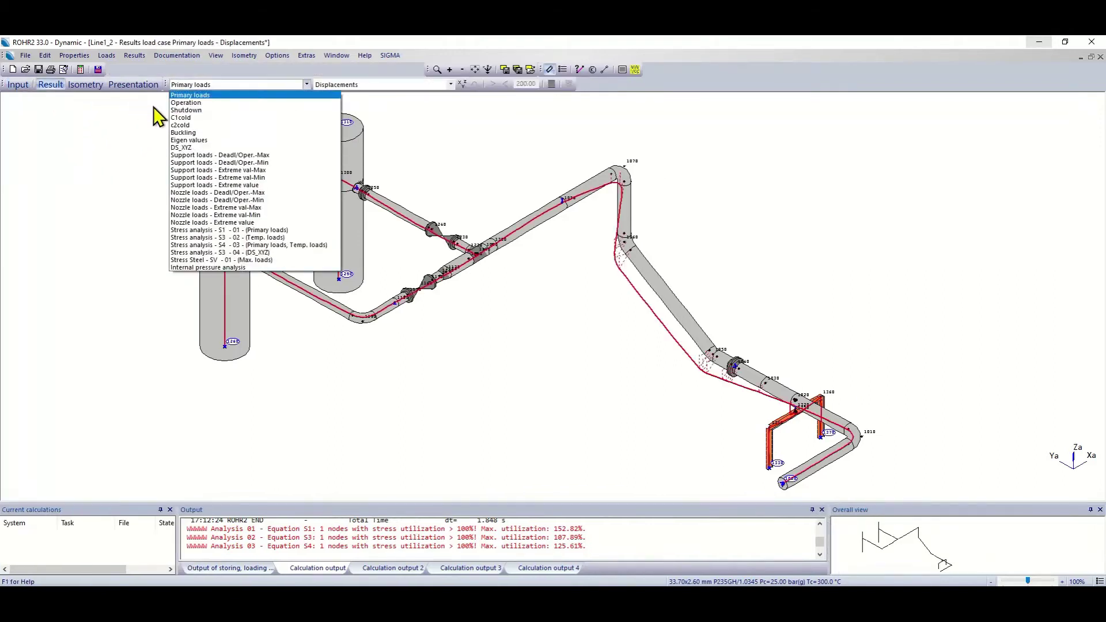
pyautogui.click(218, 141)
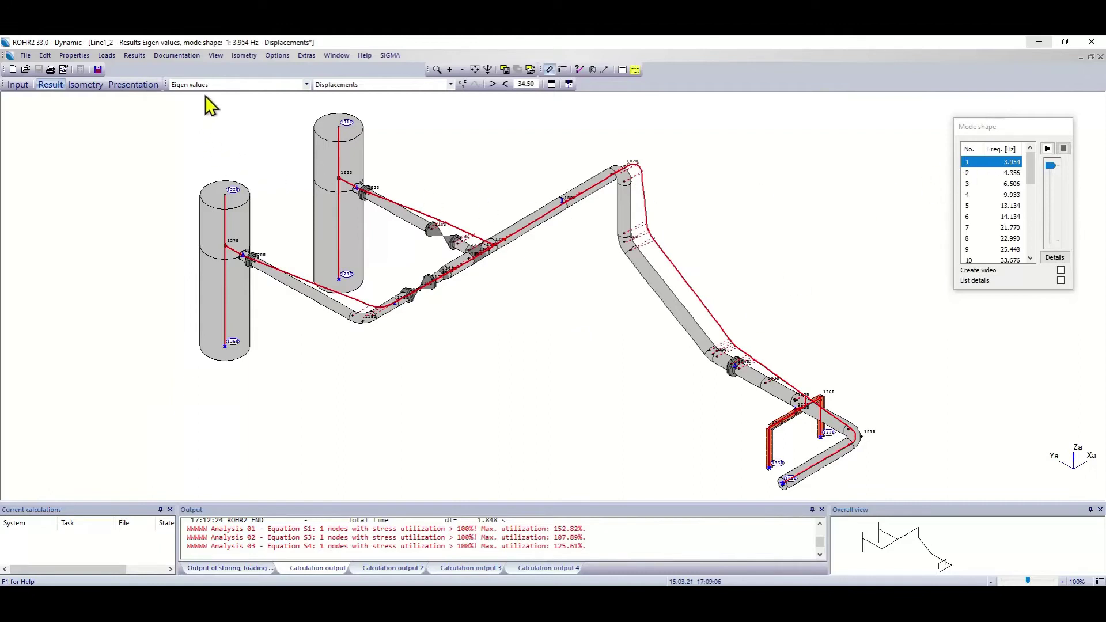
pyautogui.click(223, 85)
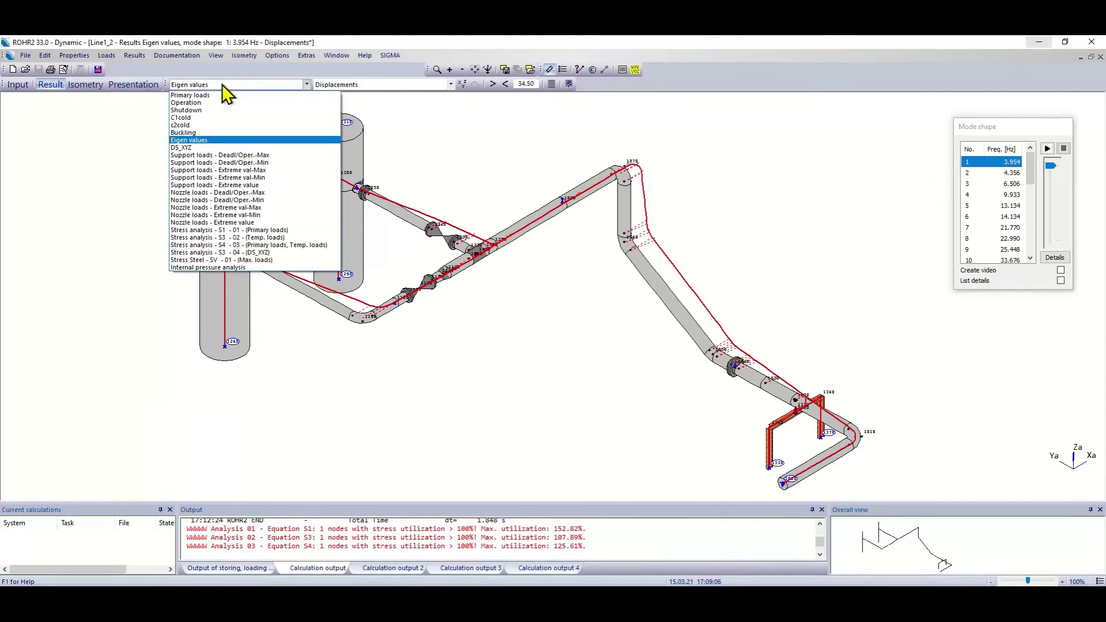
pyautogui.click(222, 148)
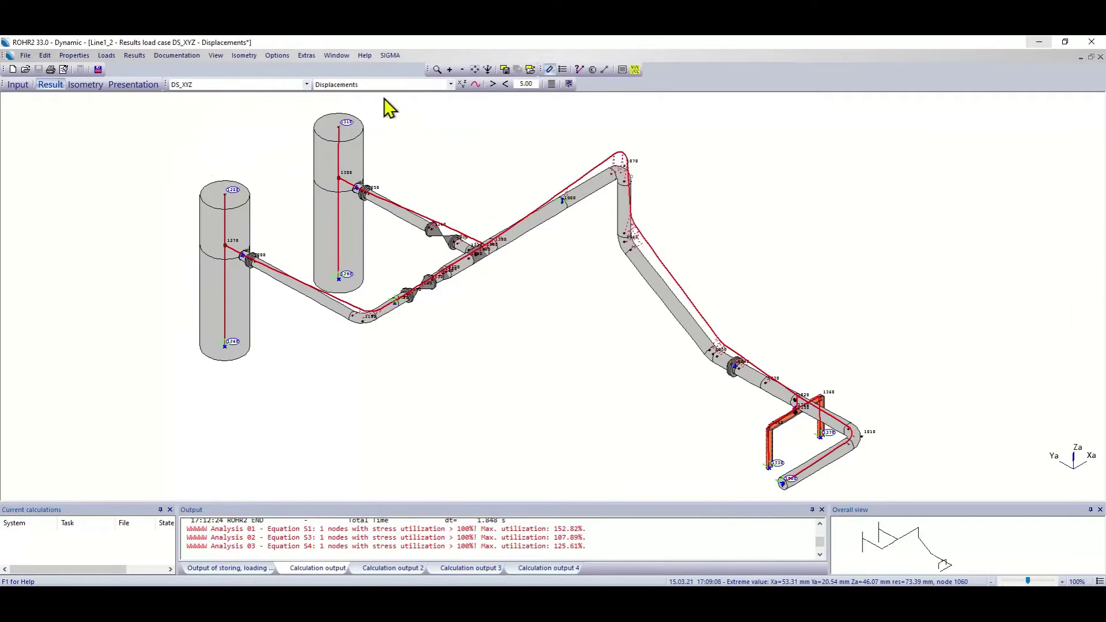
# Colour Line1_2 by S3-04 (DS_XYZ) stress utilization, check node 1230, and list node results
pyautogui.click(371, 87)
pyautogui.click(386, 137)
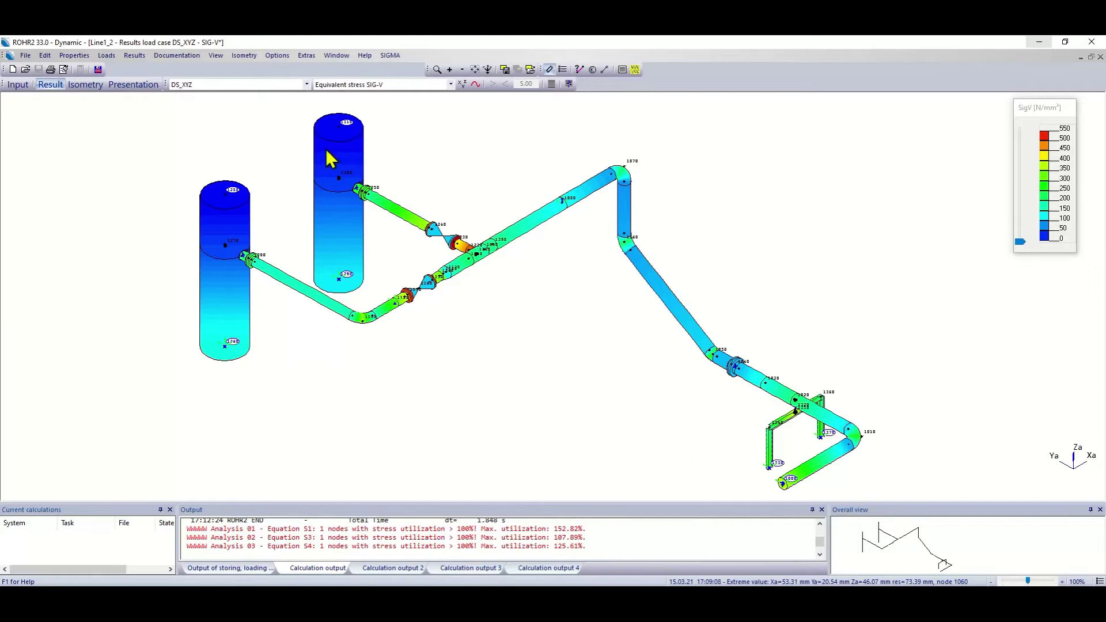
pyautogui.click(234, 86)
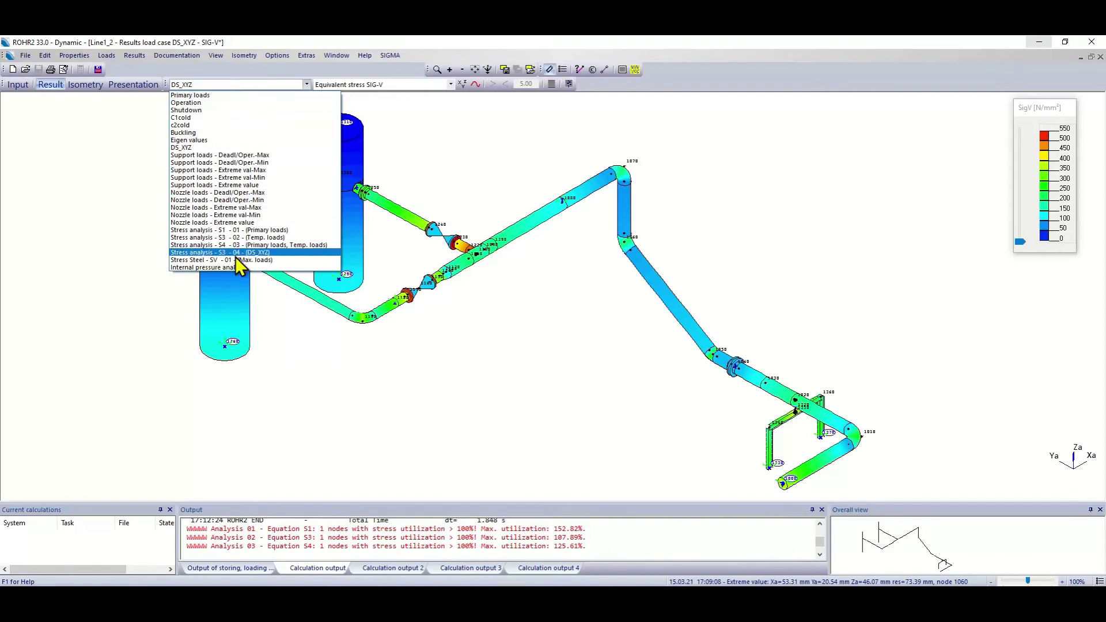
pyautogui.click(262, 255)
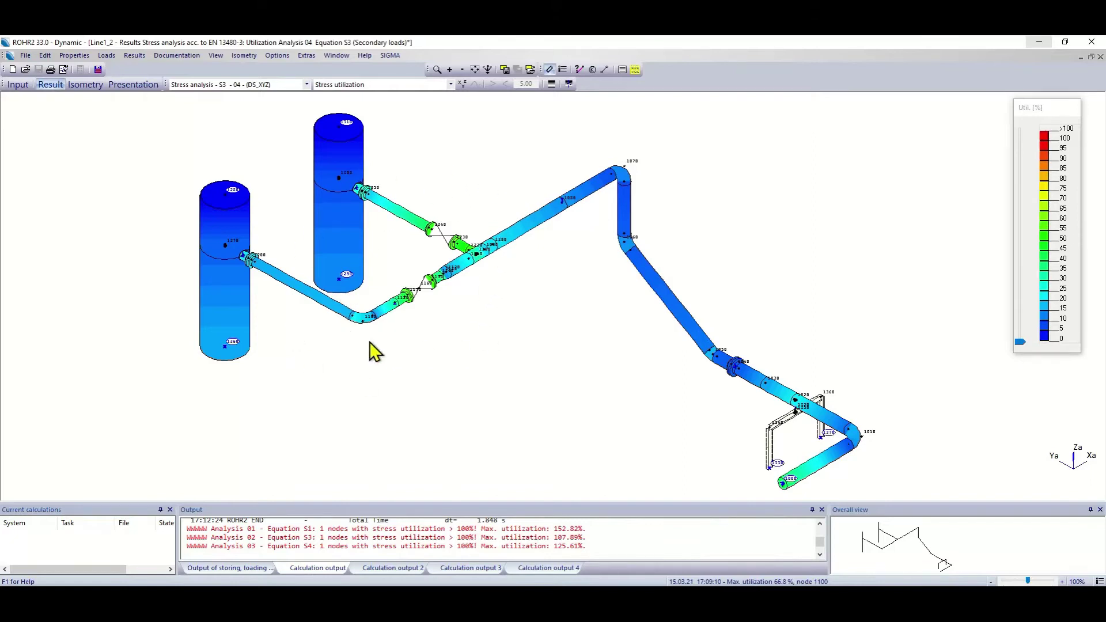
pyautogui.doubleClick(454, 243)
pyautogui.click(328, 68)
pyautogui.click(623, 70)
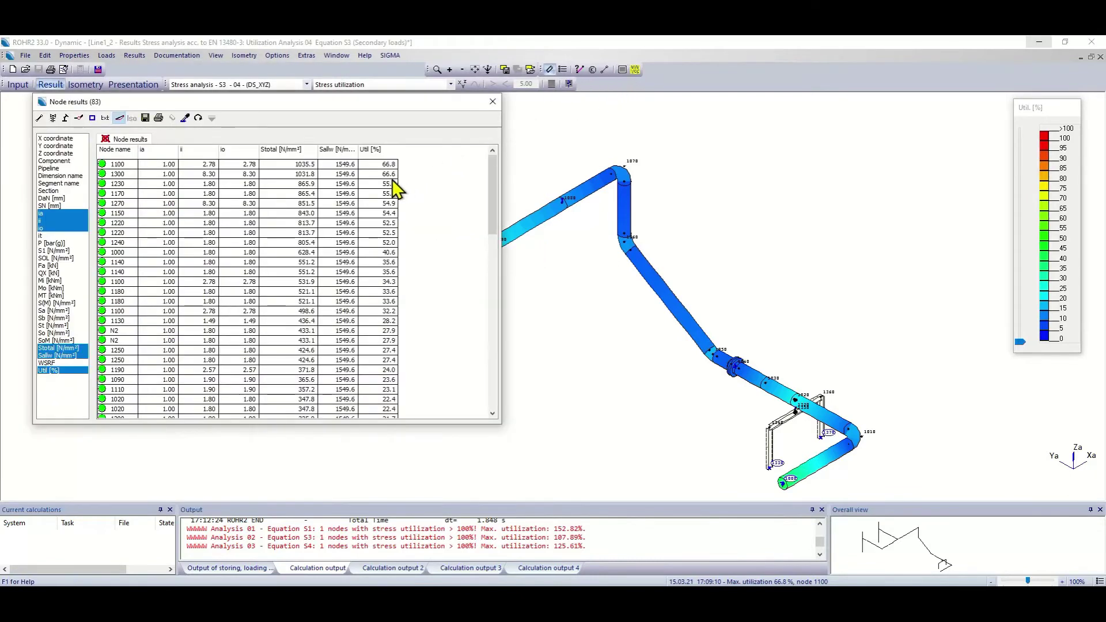
# Zoom the model onto node 1100, the 66.8% maximum, then switch to the VDI 3842 PDF
pyautogui.click(294, 164)
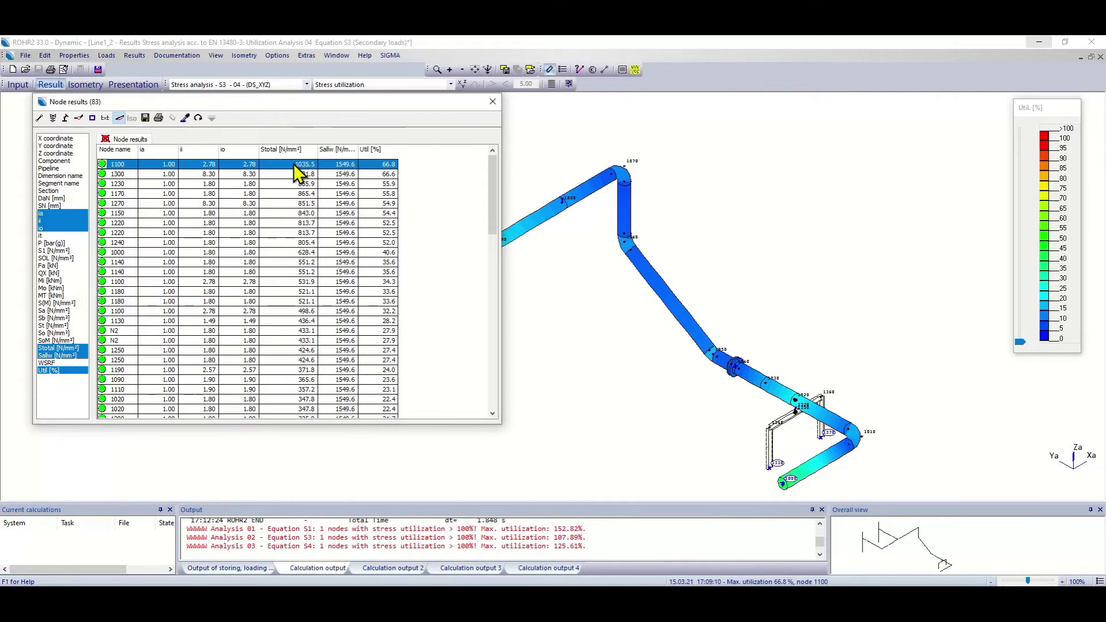
pyautogui.doubleClick(294, 165)
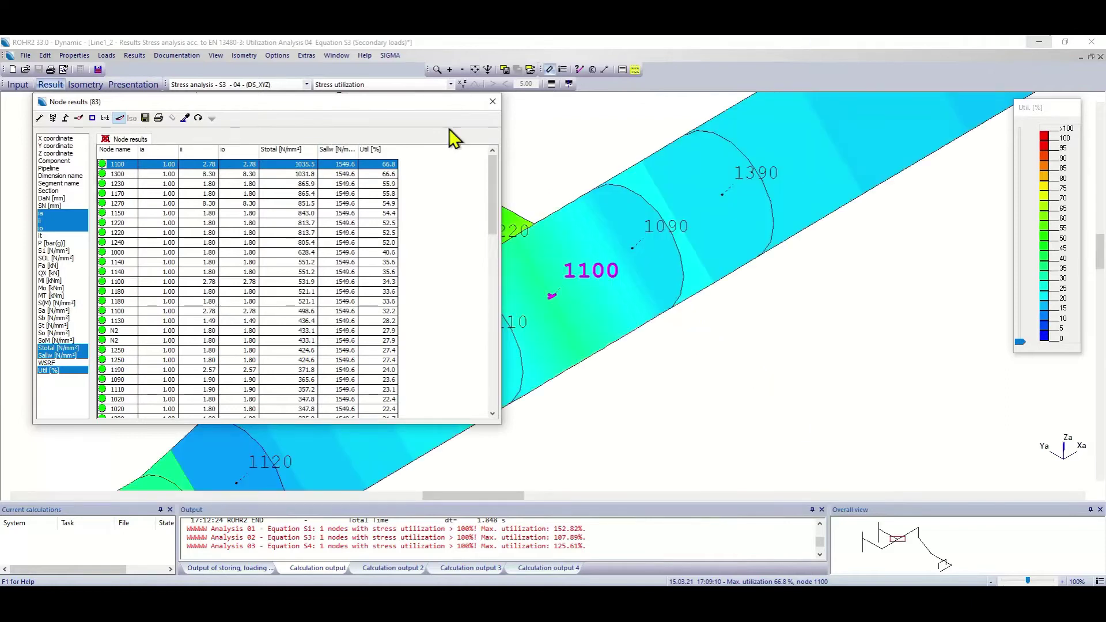
pyautogui.click(492, 102)
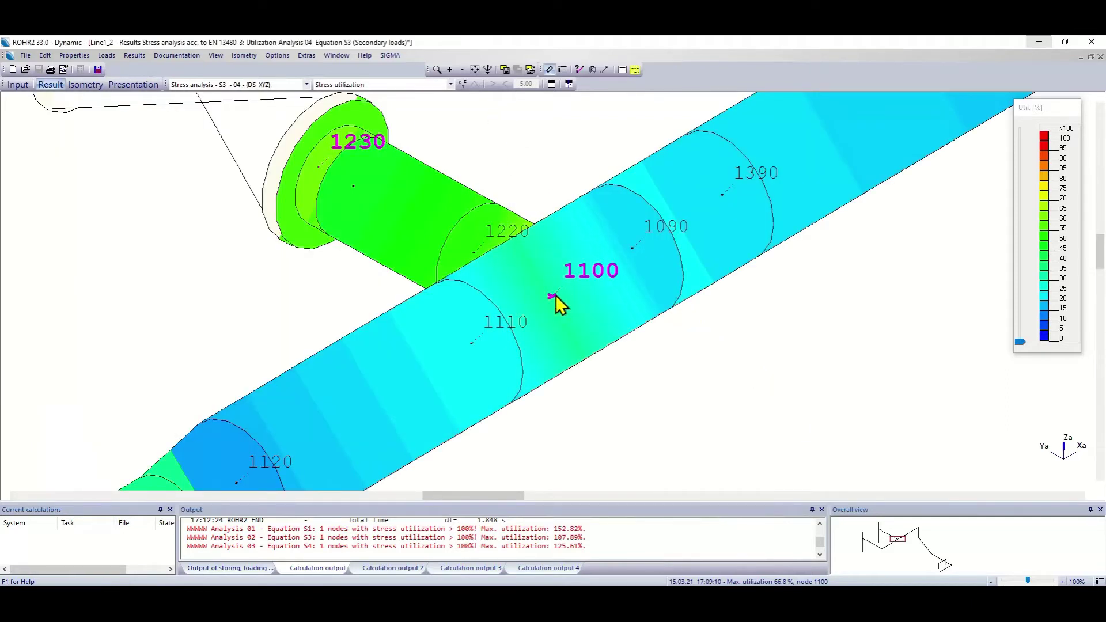
pyautogui.moveTo(574, 282)
pyautogui.hotkey('alt', 'Tab')
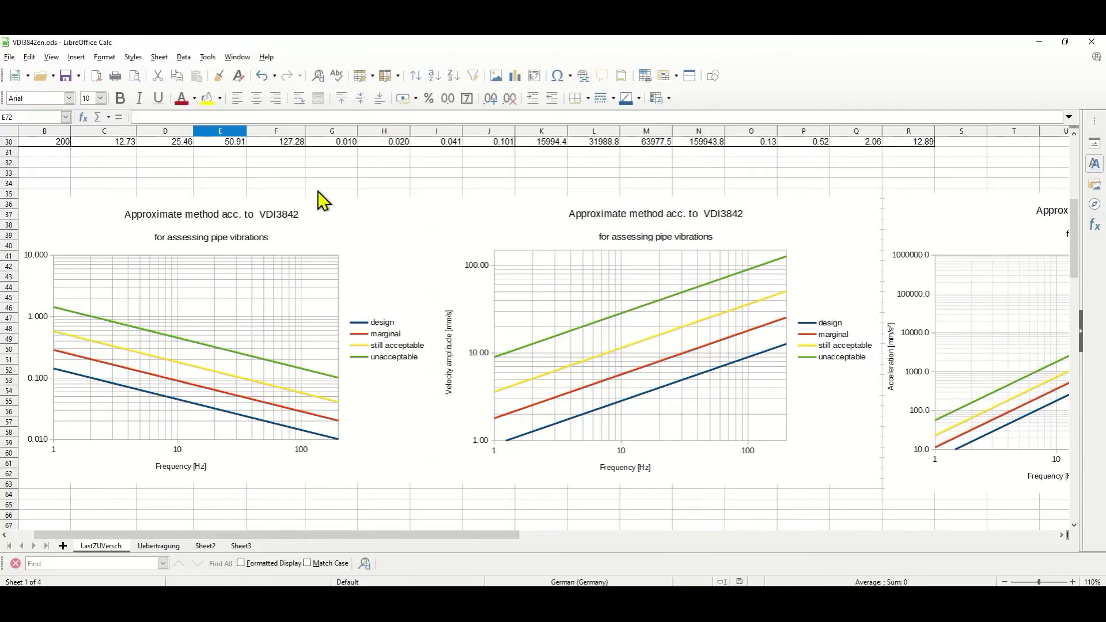
pyautogui.hotkey('alt', 'Tab')
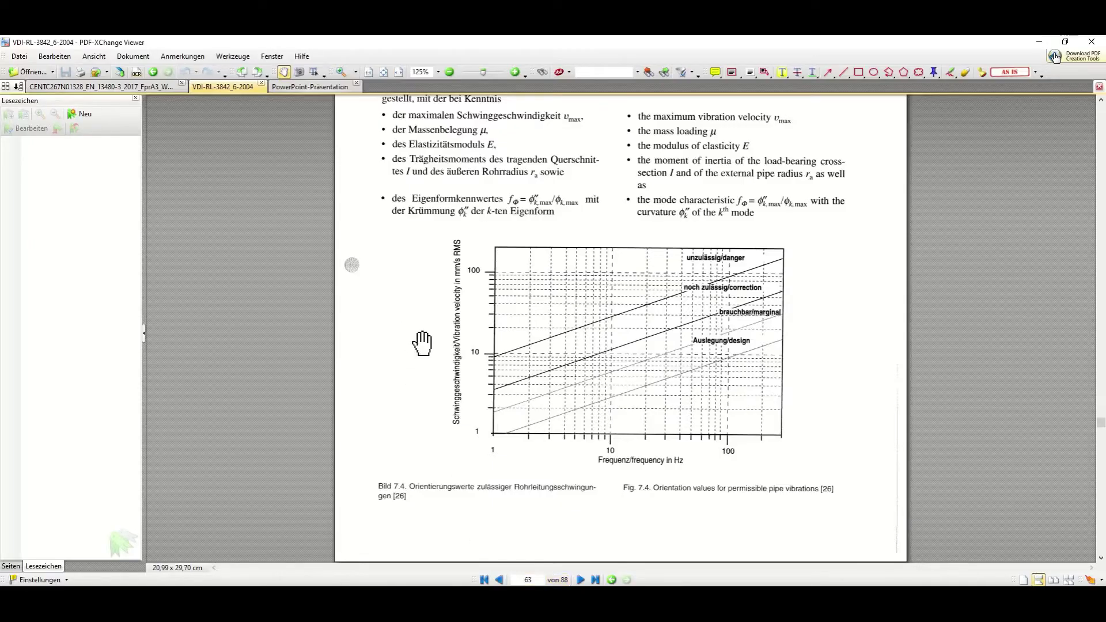
# Jump to page 63 and bring Fig. 7.4 into view, then return to VDI3842en.ods
pyautogui.scroll(5, 419, 323)
pyautogui.scroll(4, 419, 322)
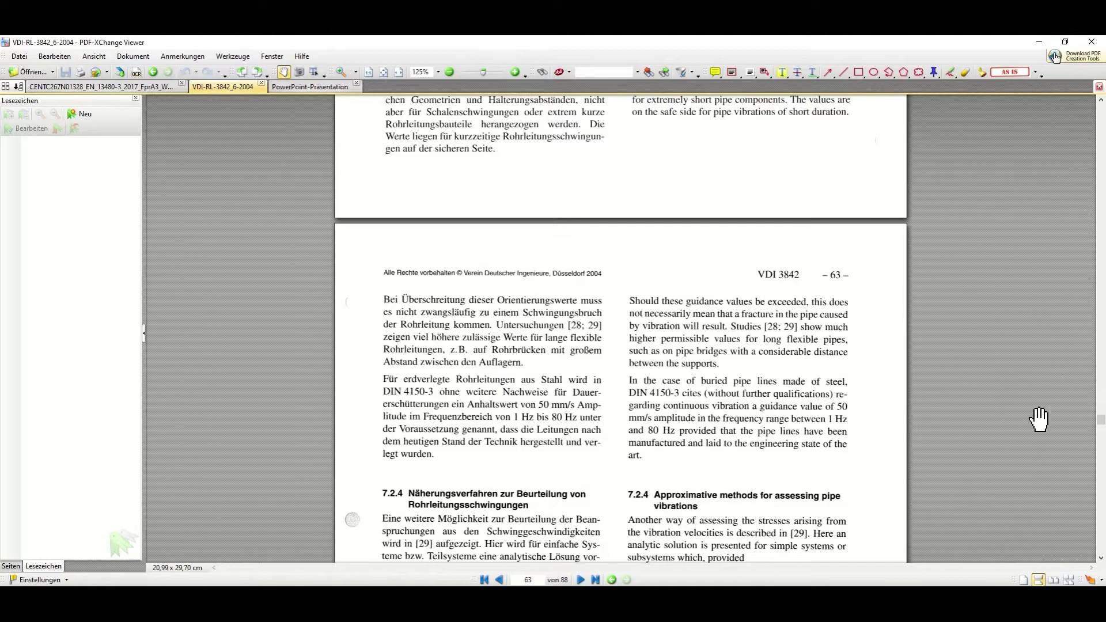
pyautogui.moveTo(1102, 426); pyautogui.dragTo(1102, 103)
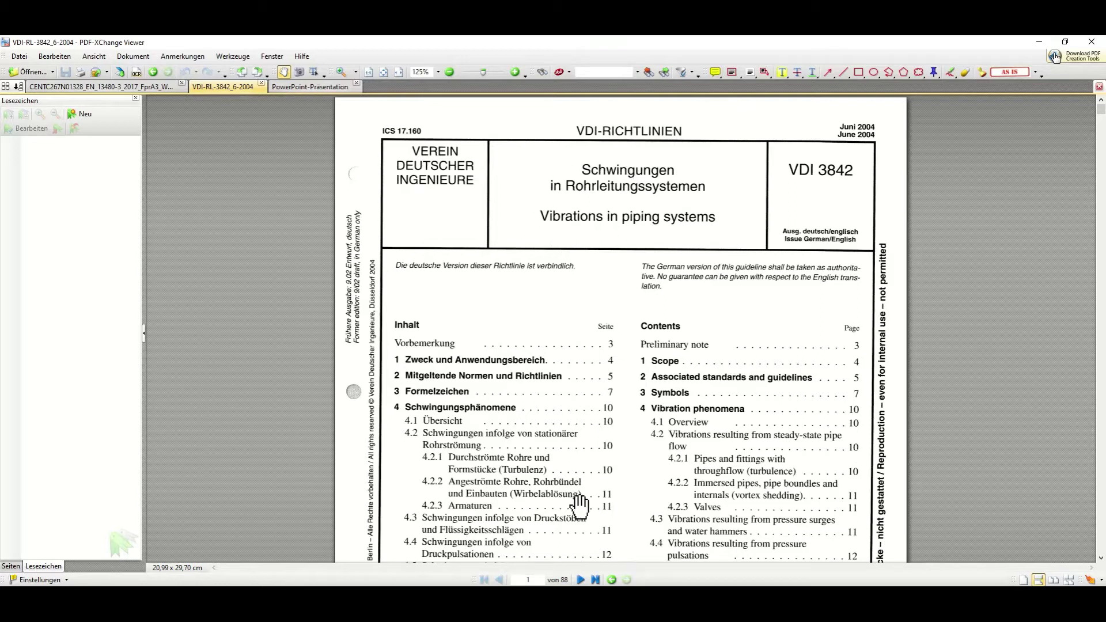
pyautogui.click(528, 580)
pyautogui.write('63')
pyautogui.press('Return')
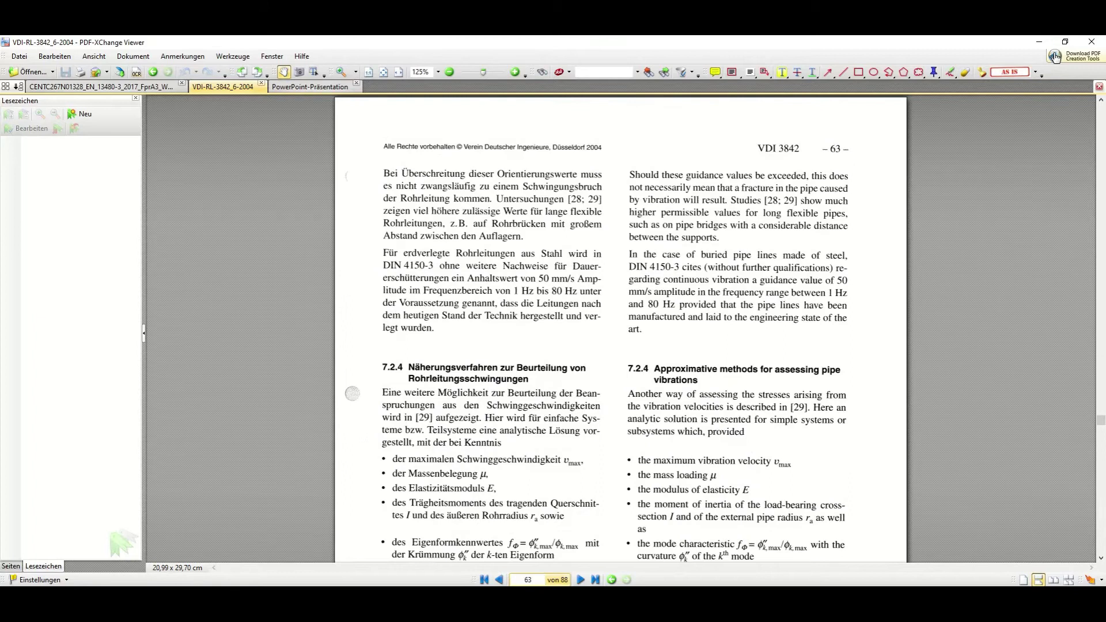
pyautogui.scroll(-10, 565, 425)
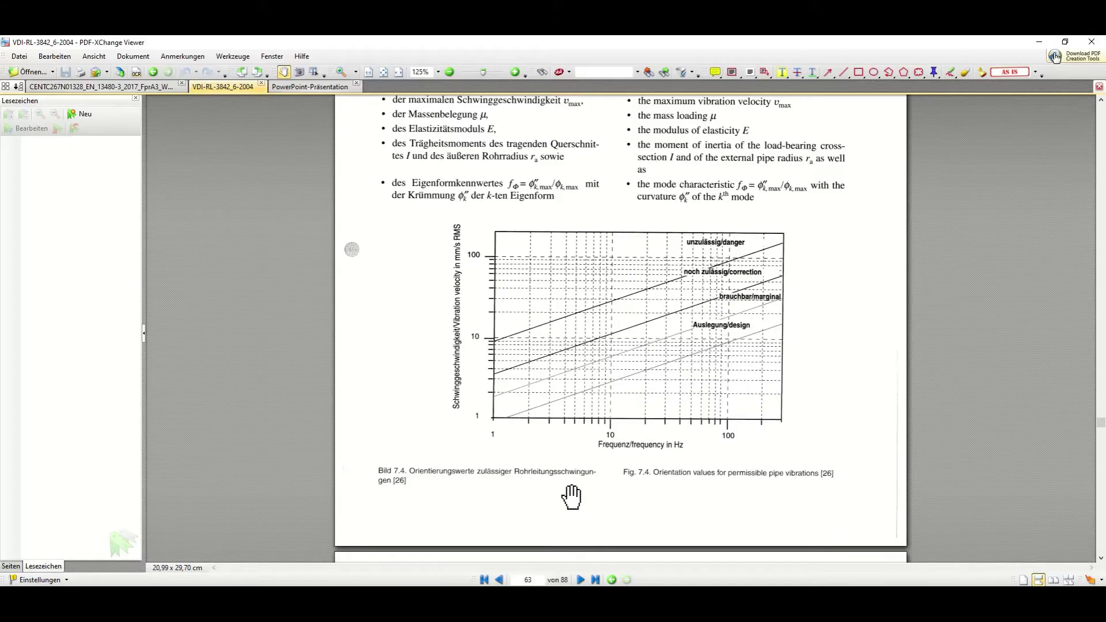
pyautogui.hotkey('alt', 'Tab')
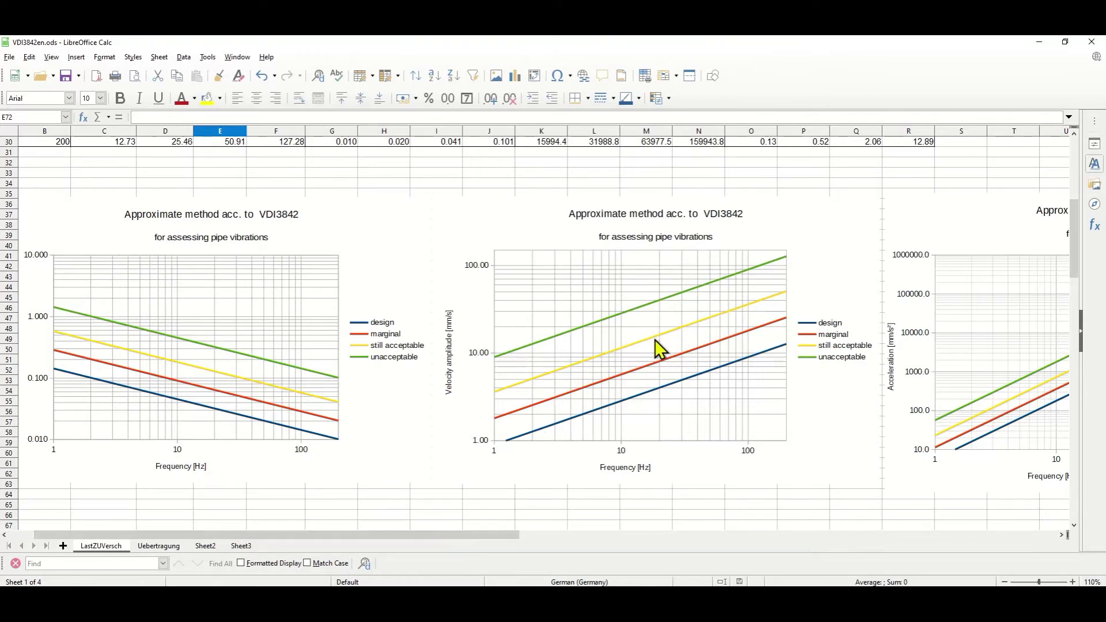
pyautogui.moveTo(242, 535); pyautogui.dragTo(214, 550)
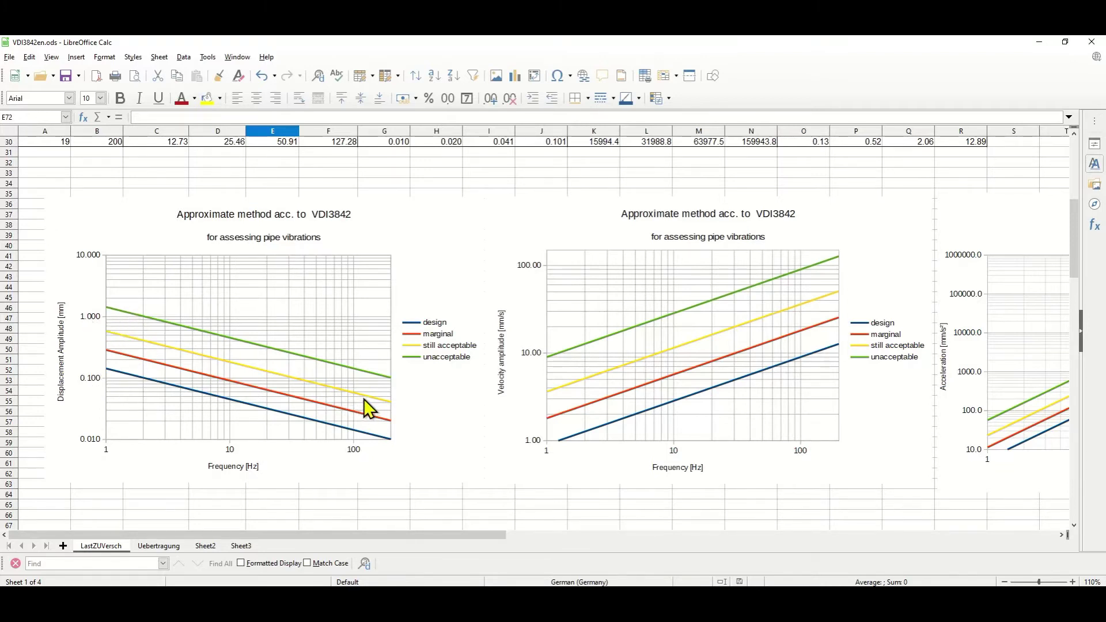
pyautogui.moveTo(301, 537); pyautogui.dragTo(483, 552)
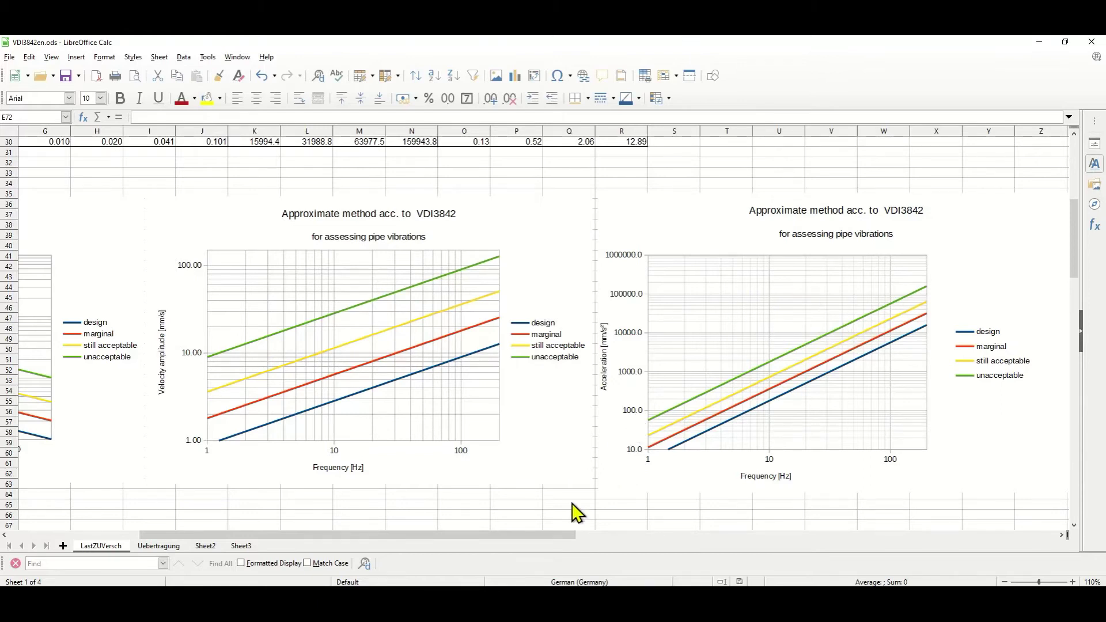
pyautogui.moveTo(531, 538); pyautogui.dragTo(499, 541)
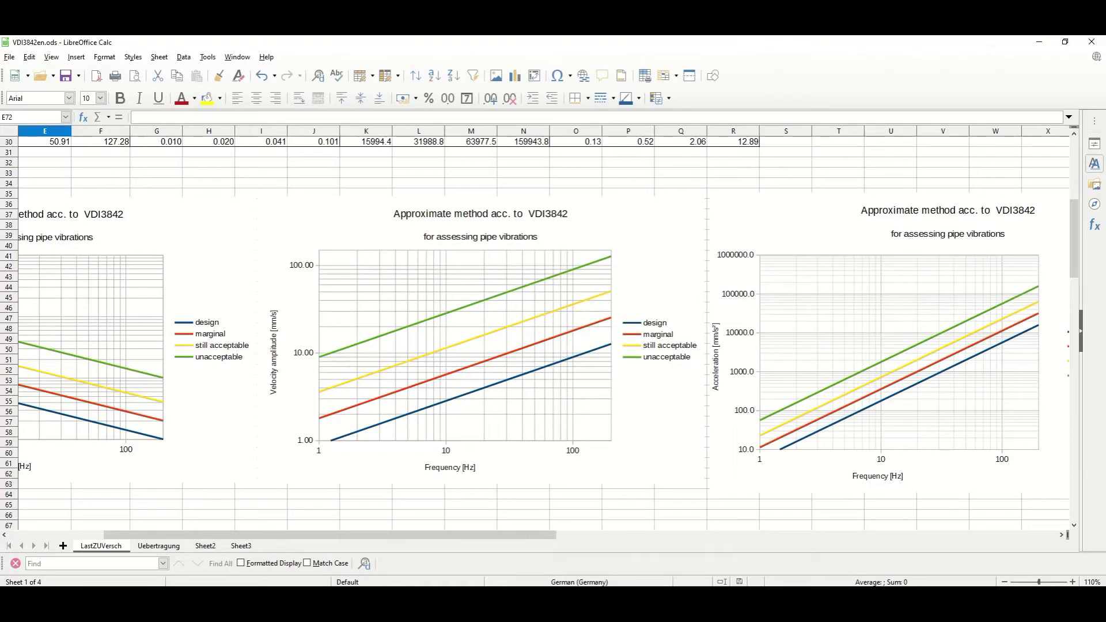
# Back in ROHR2, zoom out to show the vessels and pipe run around node 1100
pyautogui.hotkey('alt', 'Tab')
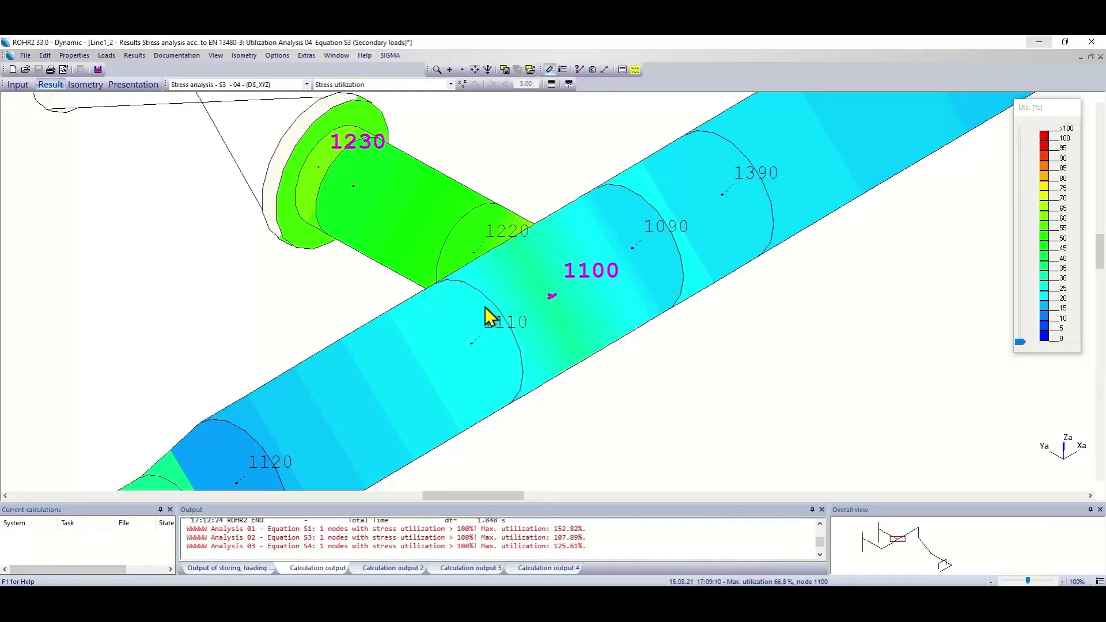
pyautogui.scroll(-8, 487, 316)
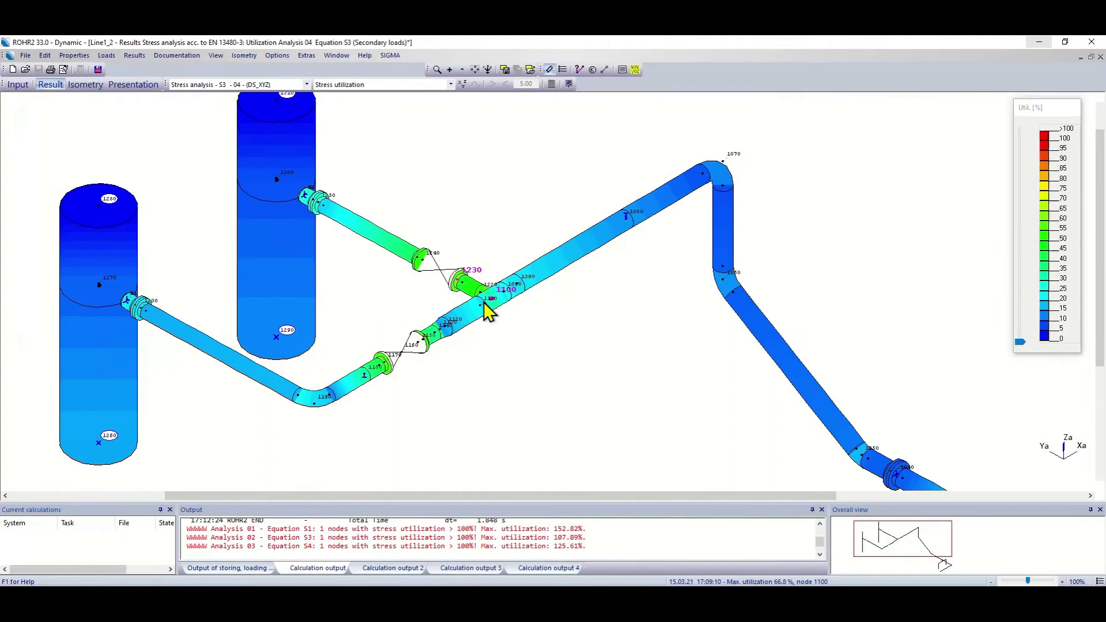
pyautogui.scroll(-2, 487, 313)
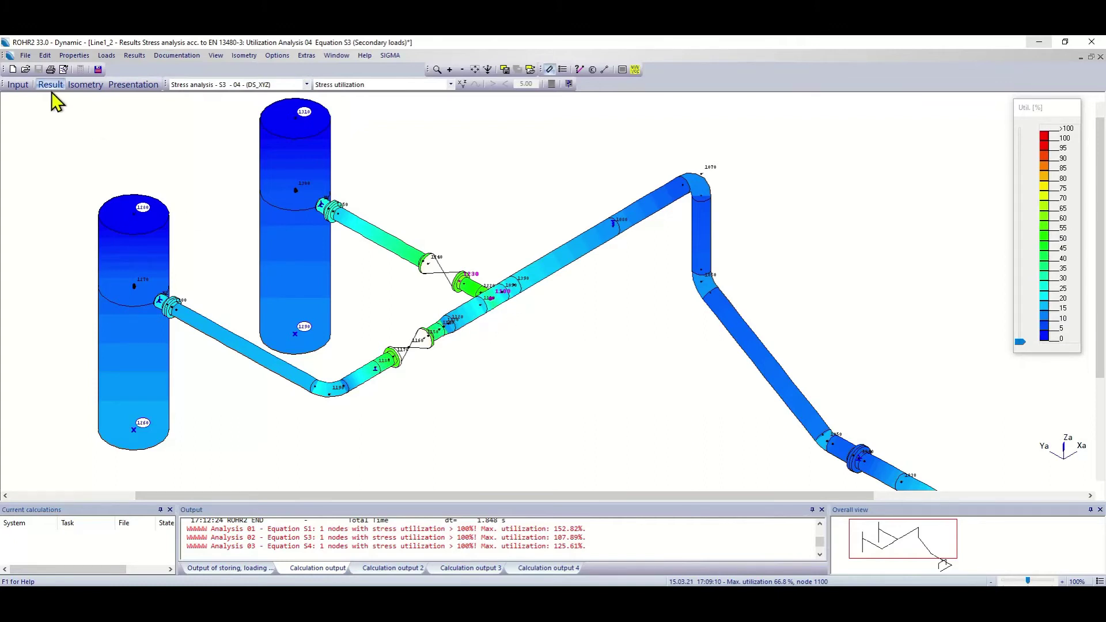
# Paste the vertical branch at node 1390, plus a second copy offset from reference node 1390 with X difference 0
pyautogui.click(18, 85)
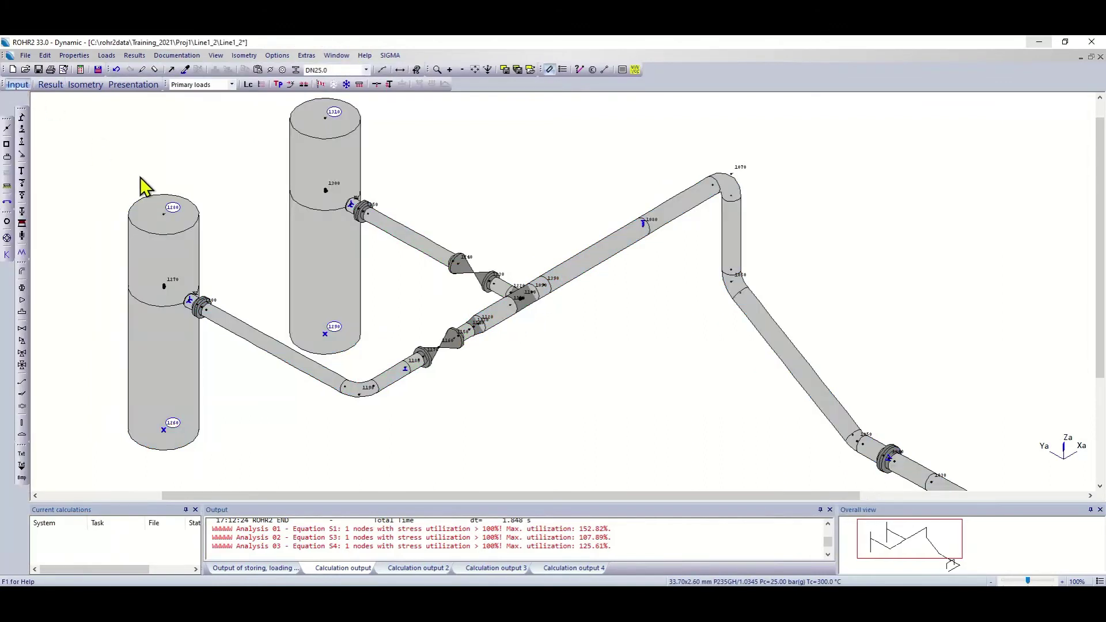
pyautogui.click(257, 69)
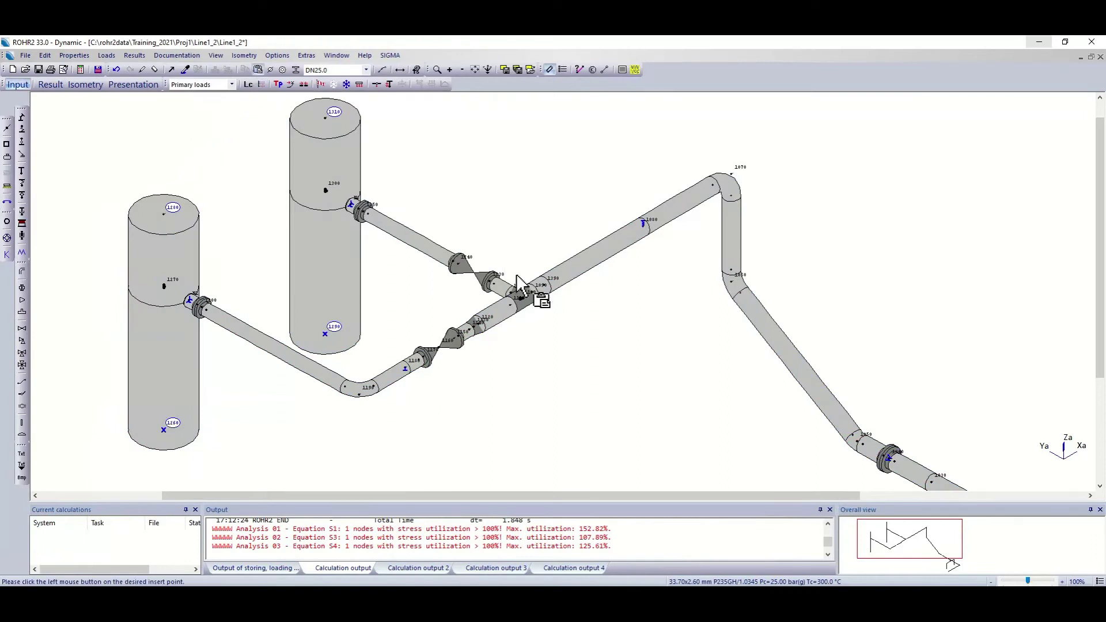
pyautogui.click(543, 286)
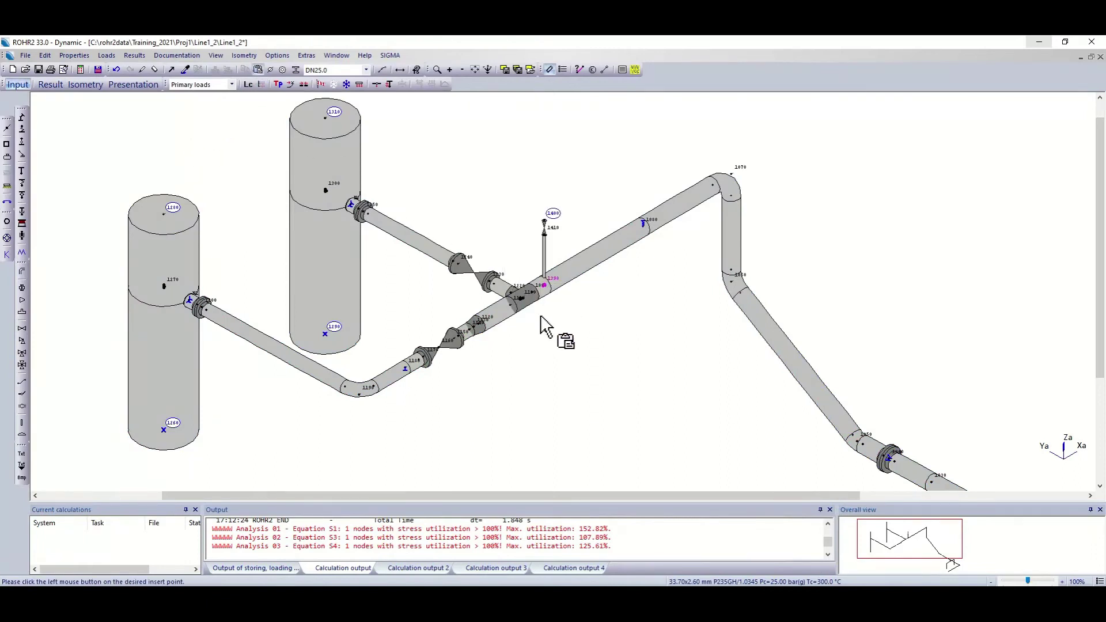
pyautogui.scroll(5, 548, 322)
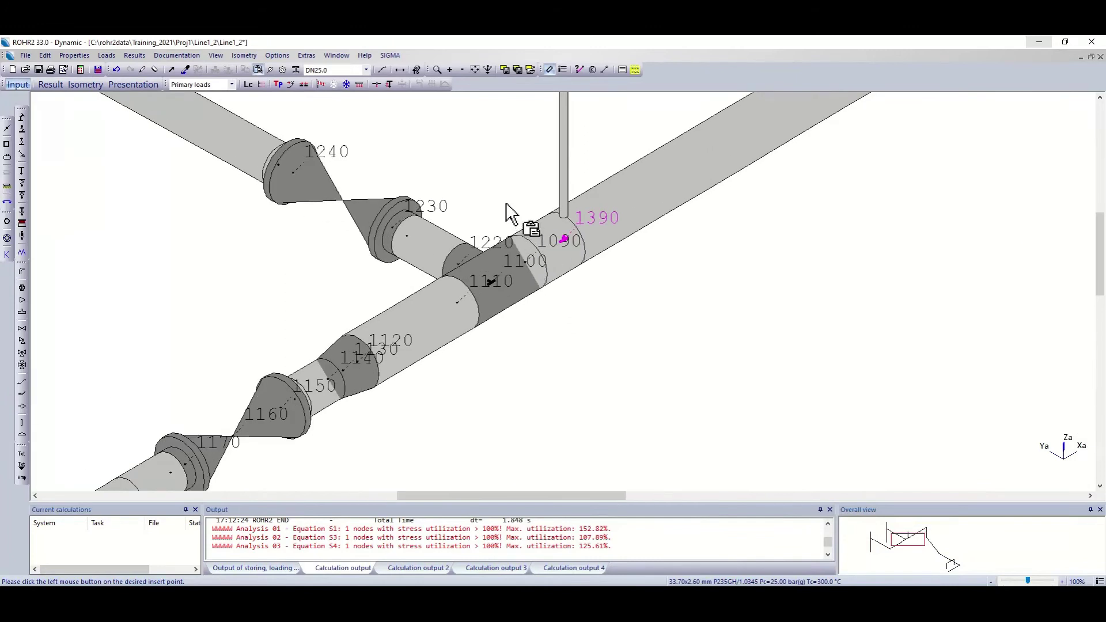
pyautogui.click(628, 302)
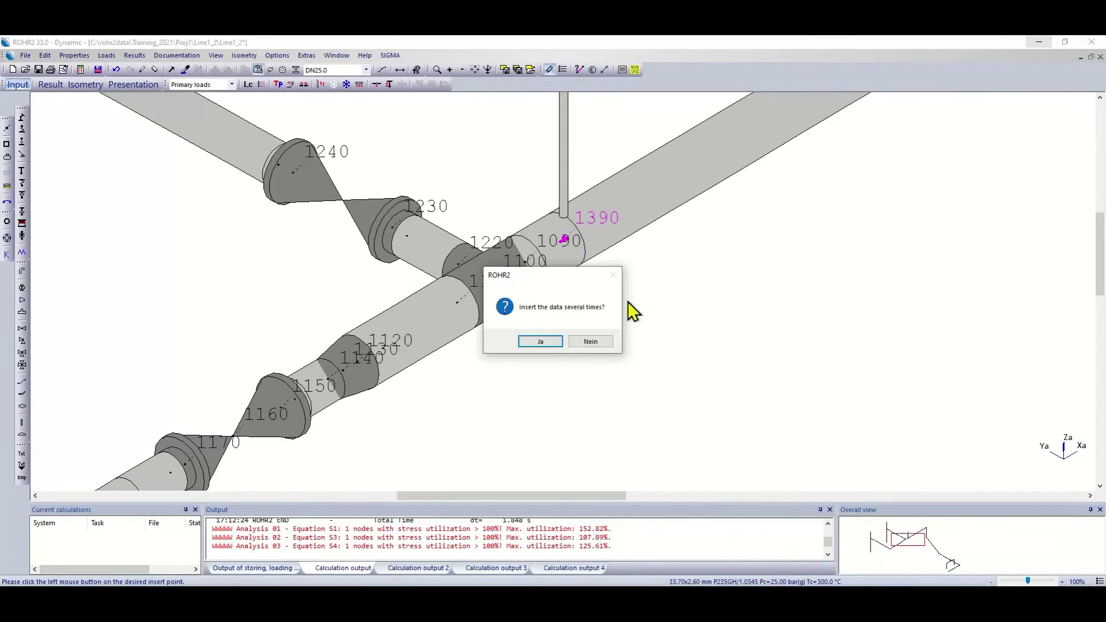
pyautogui.click(552, 340)
pyautogui.click(182, 185)
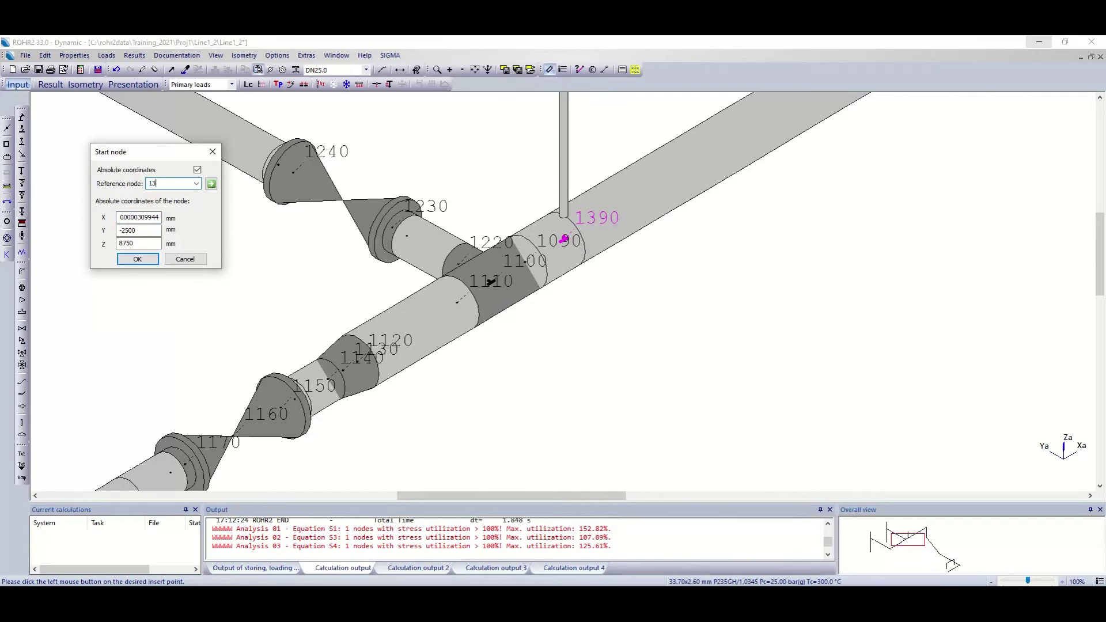
pyautogui.click(141, 218)
pyautogui.write('0')
pyautogui.press('Tab')
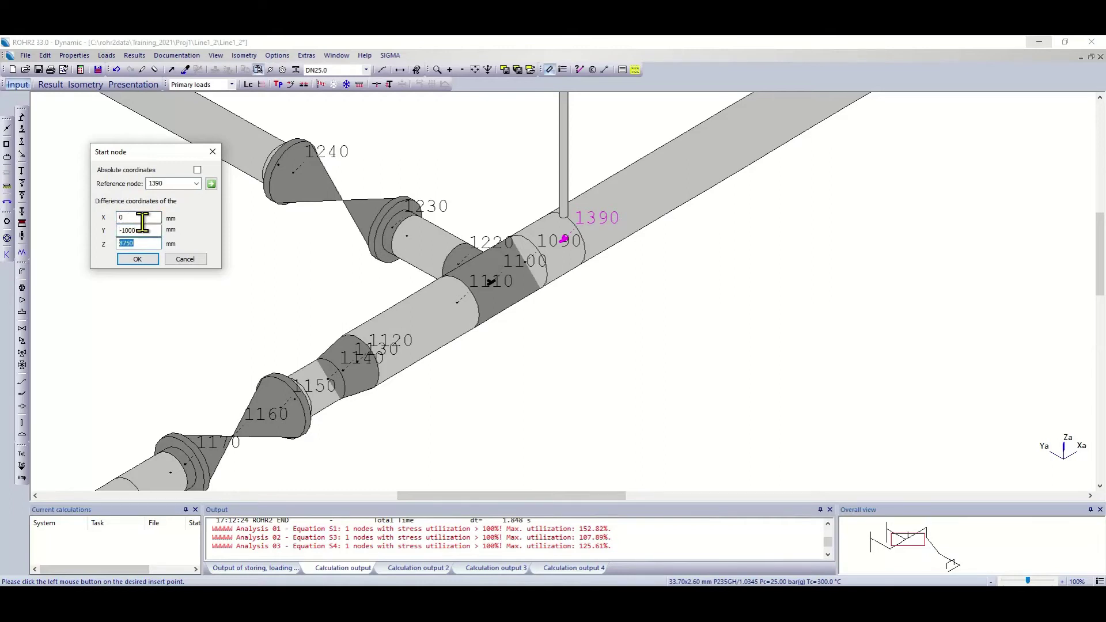
pyautogui.click(138, 260)
# Add a rigid anchor support at the branch end node 1420
pyautogui.click(22, 118)
pyautogui.click(763, 348)
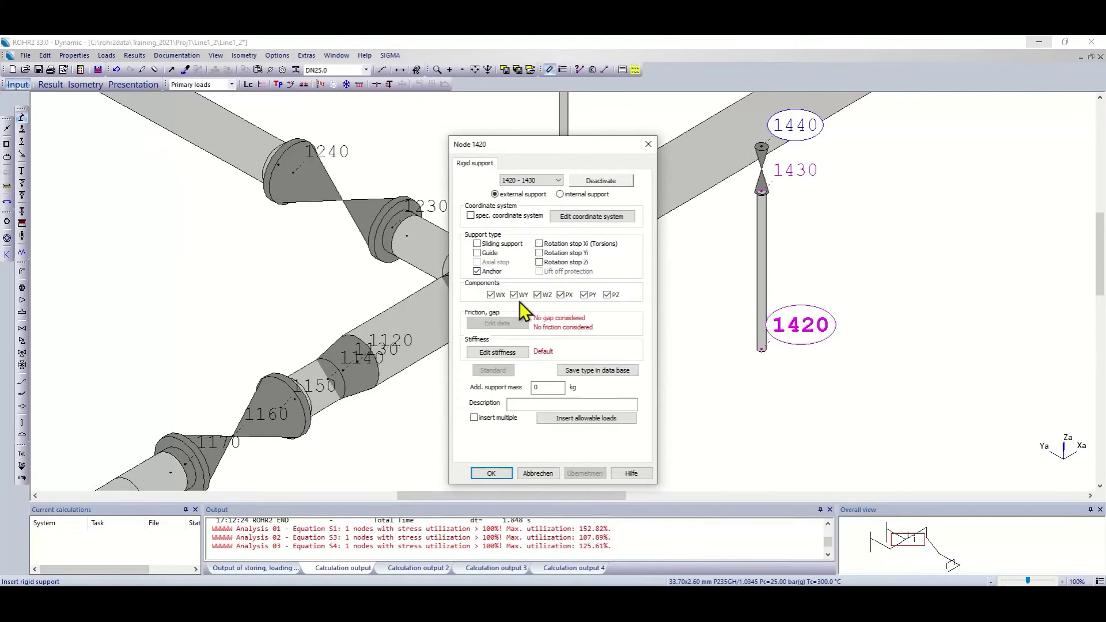
pyautogui.click(498, 475)
pyautogui.rightClick(527, 287)
pyautogui.scroll(-1, 543, 293)
pyautogui.scroll(-5, 542, 293)
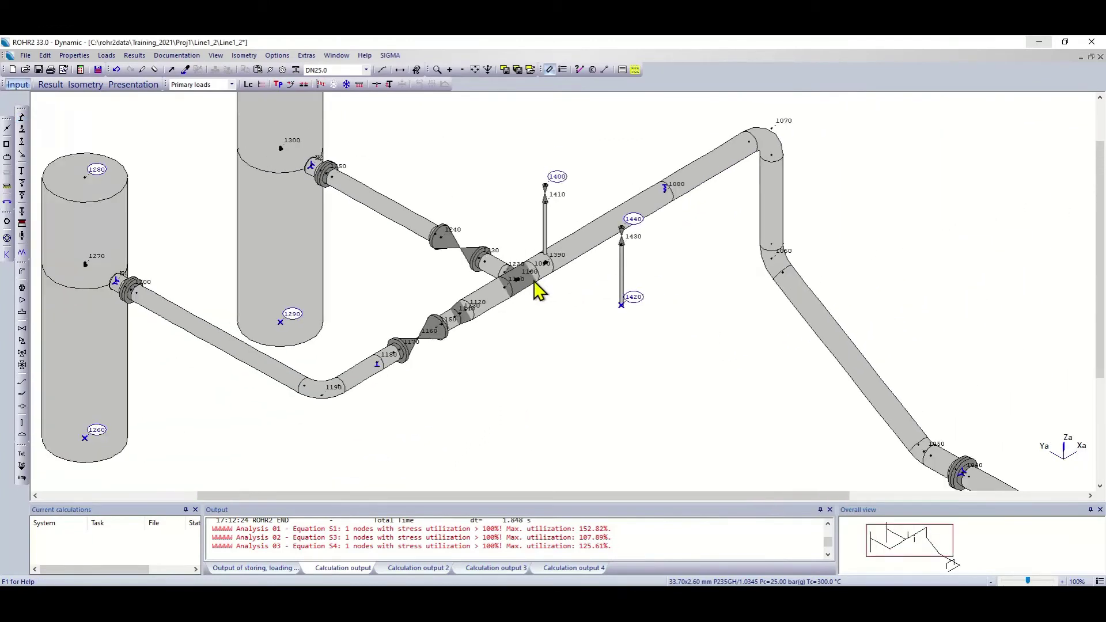
# Recalculate Line1_2 for all load cases; the run finishes with 0 errors and 21 warnings
pyautogui.click(475, 69)
pyautogui.click(81, 70)
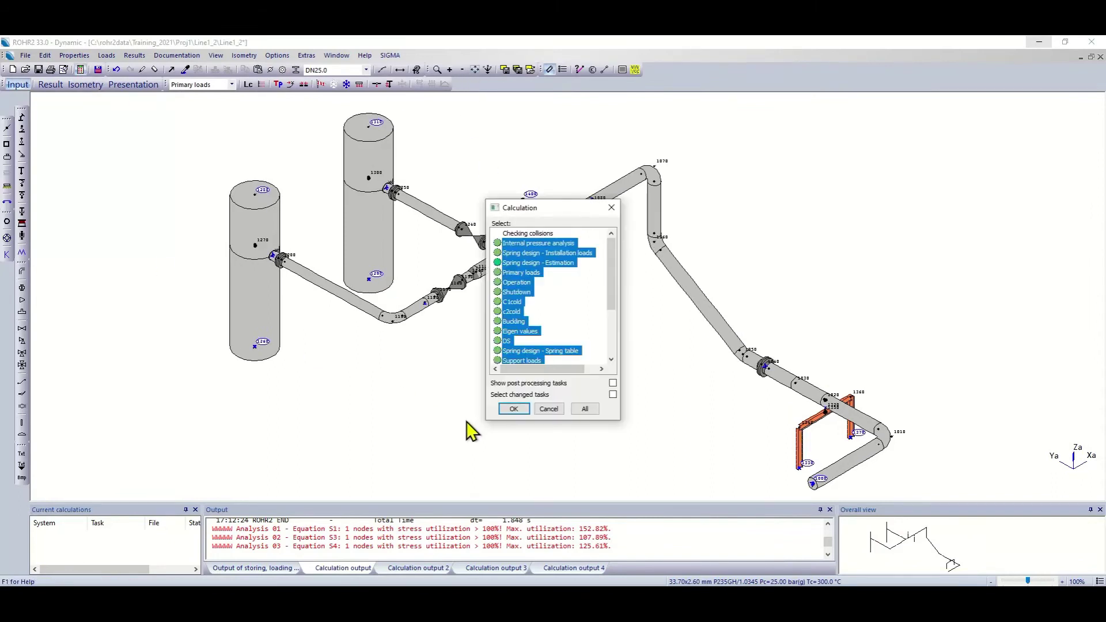
pyautogui.click(513, 409)
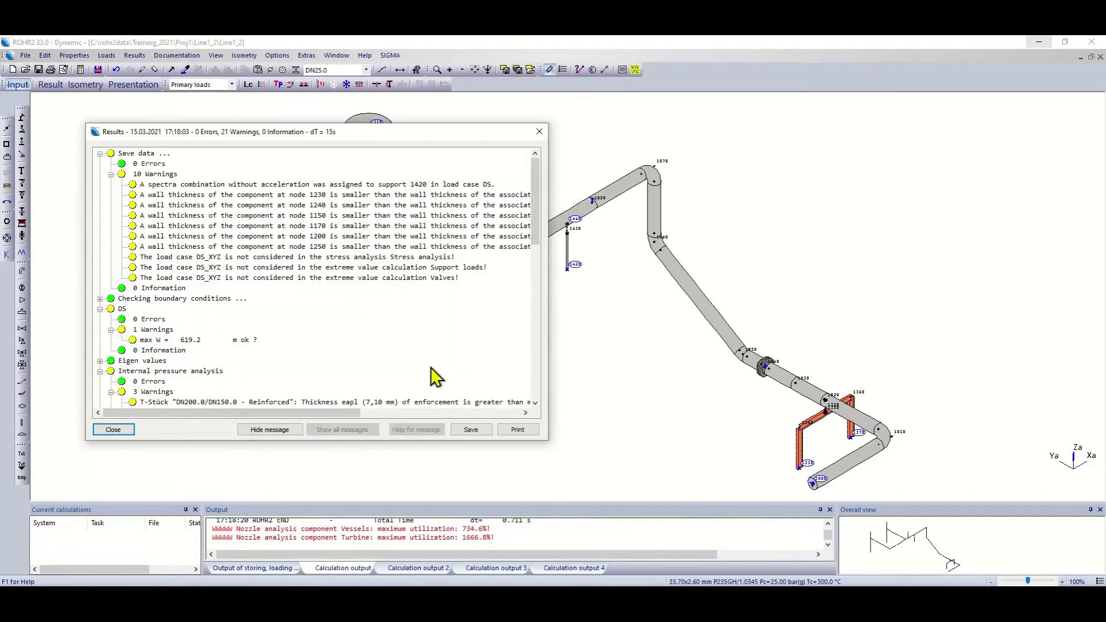
pyautogui.click(109, 428)
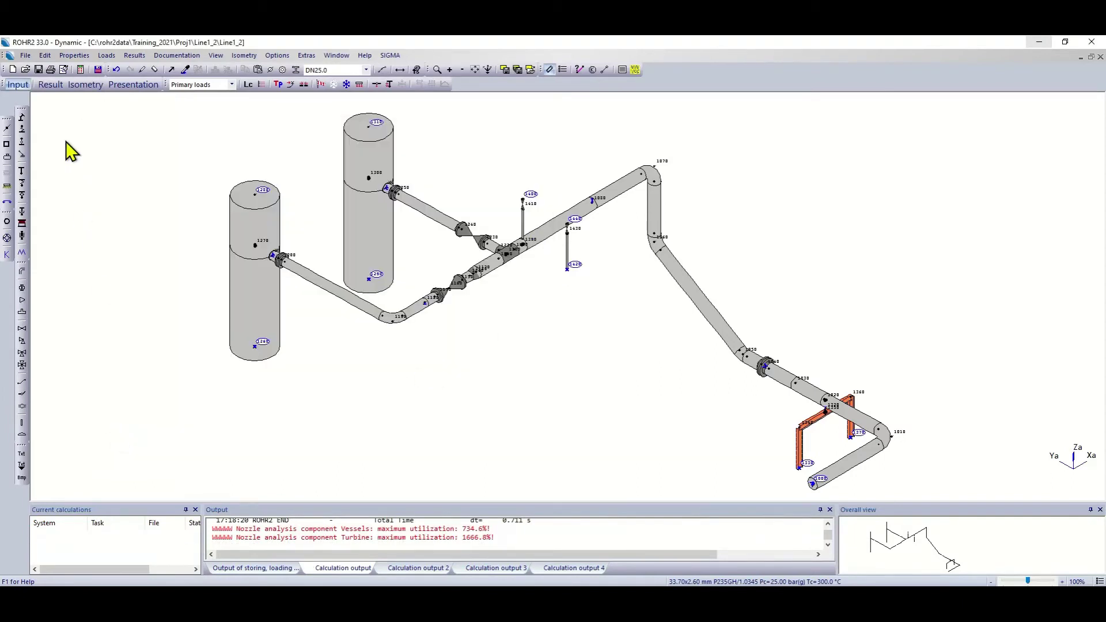
# Review eigenmodes and DS_XYZ results, then show S3-04 (DS_XYZ) stress utilization peaking at 253.9%
pyautogui.click(56, 90)
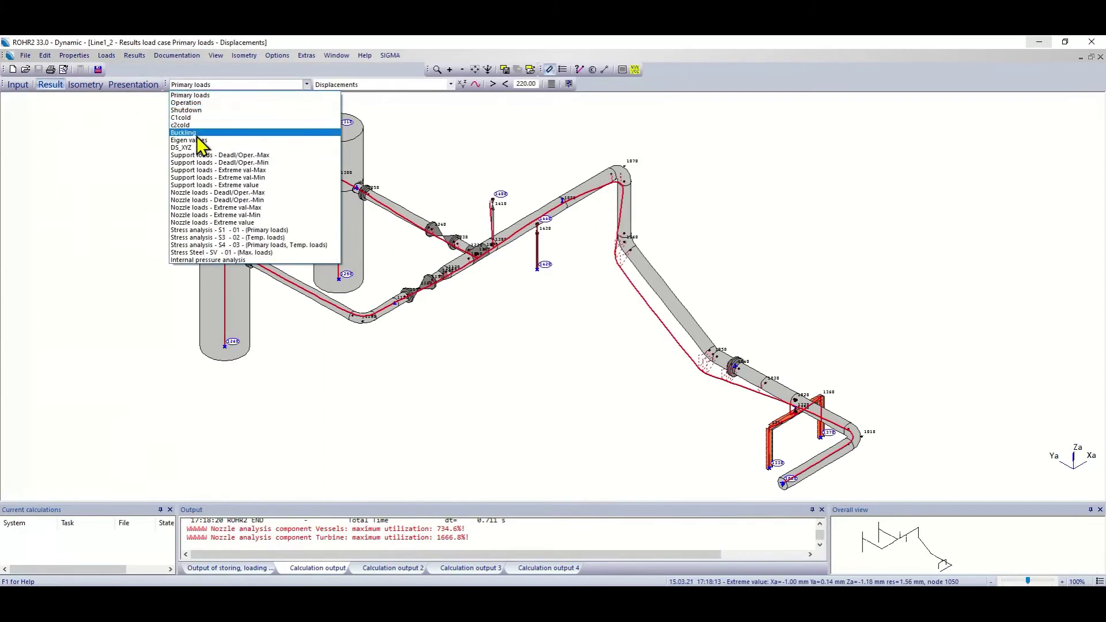
pyautogui.click(196, 140)
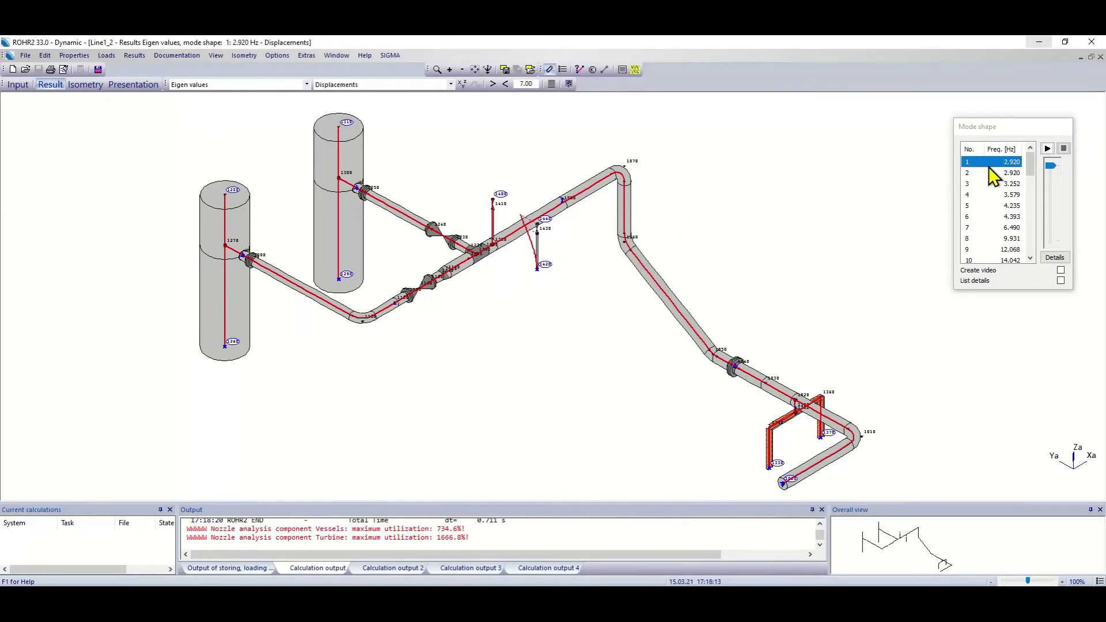
pyautogui.click(256, 87)
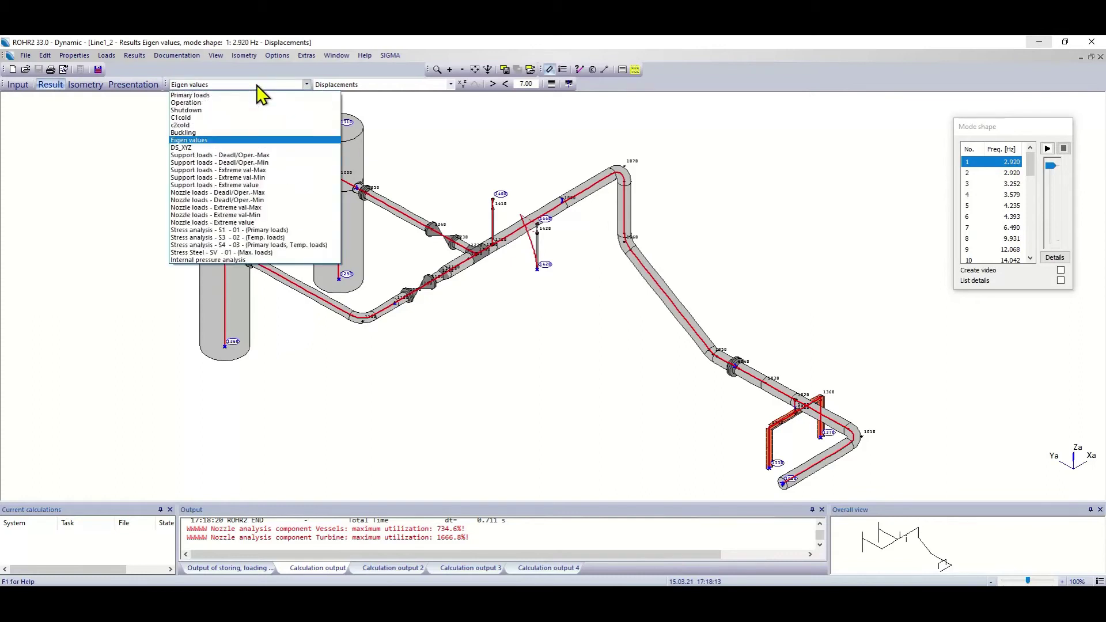
pyautogui.click(241, 148)
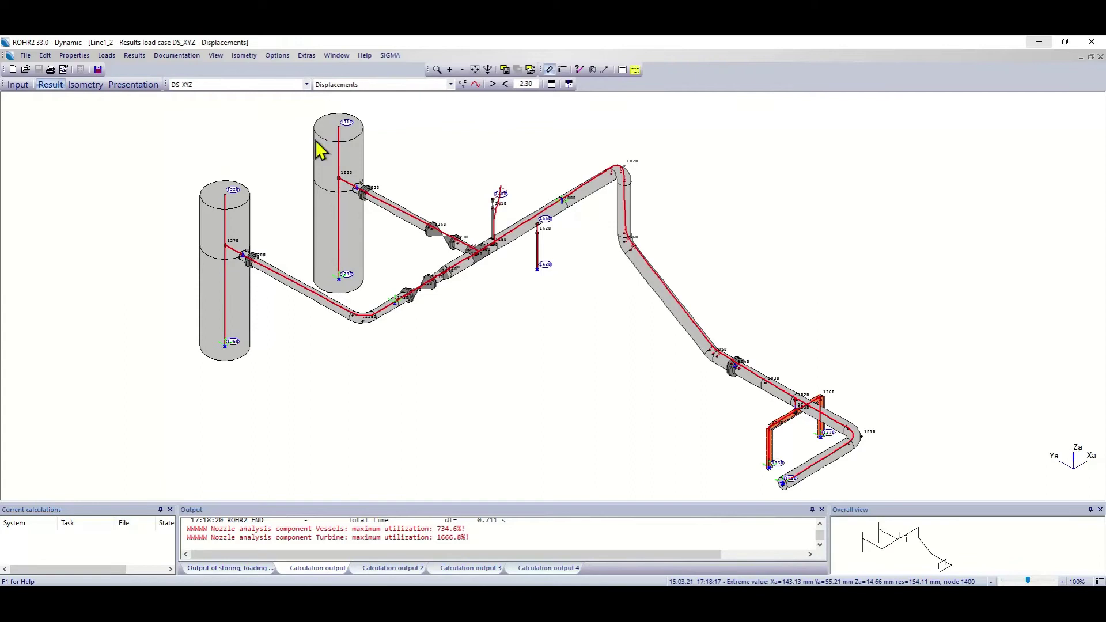
pyautogui.press('Up')
pyautogui.click(194, 87)
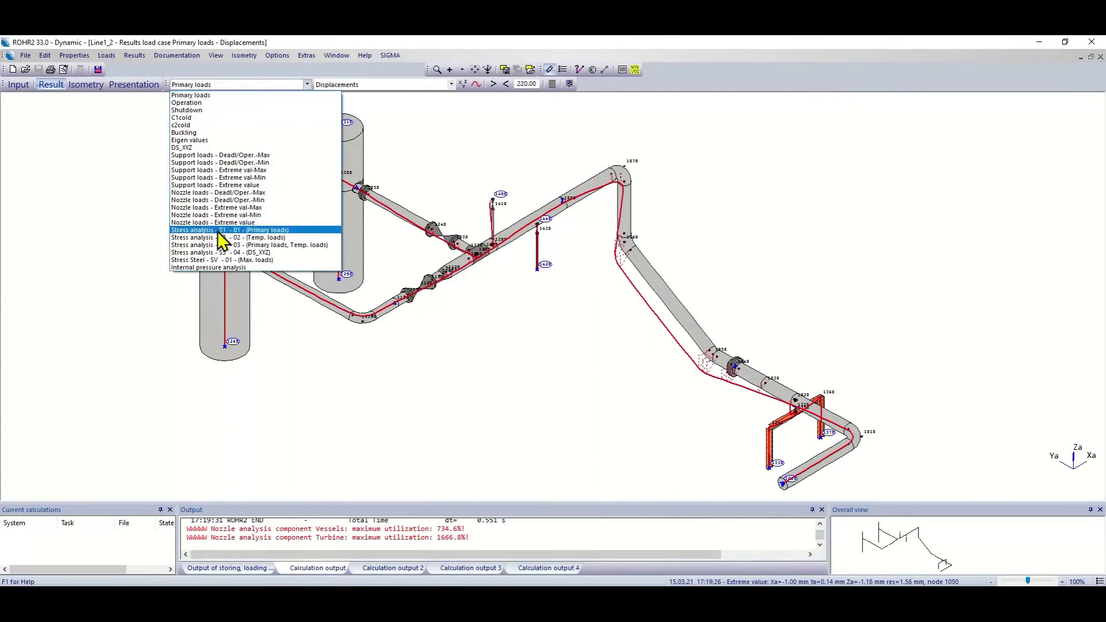
pyautogui.click(232, 253)
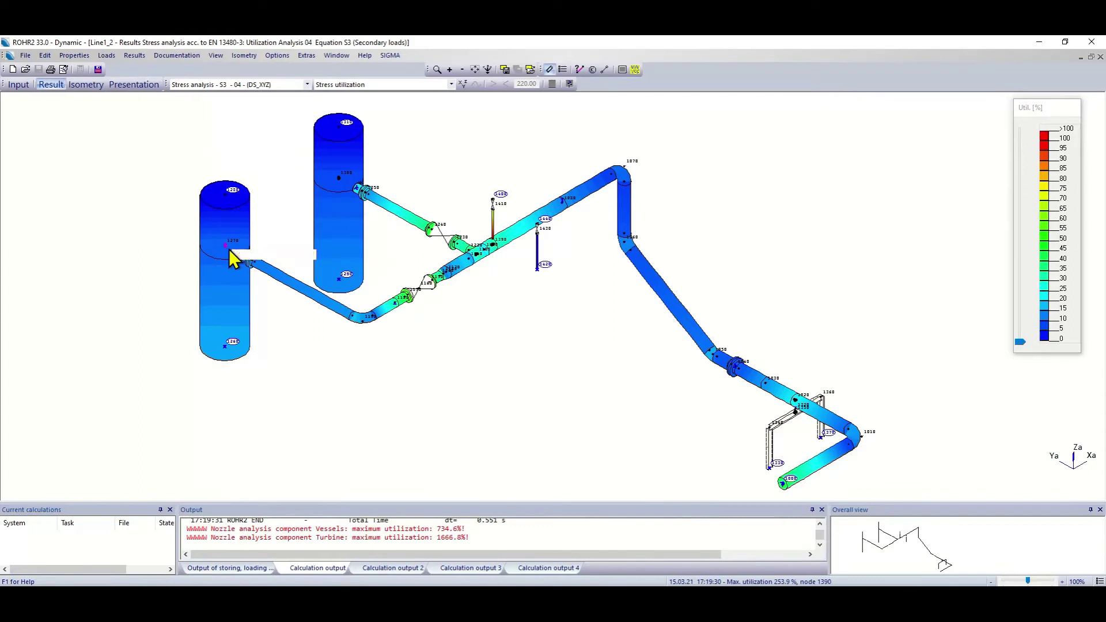
pyautogui.doubleClick(494, 247)
pyautogui.click(134, 88)
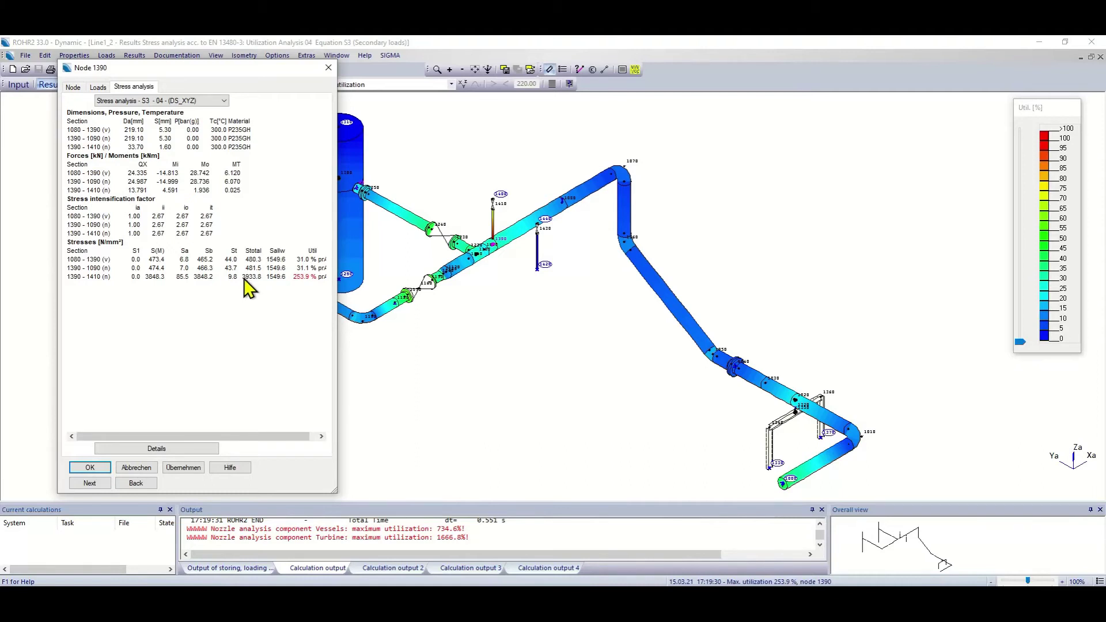
pyautogui.click(102, 467)
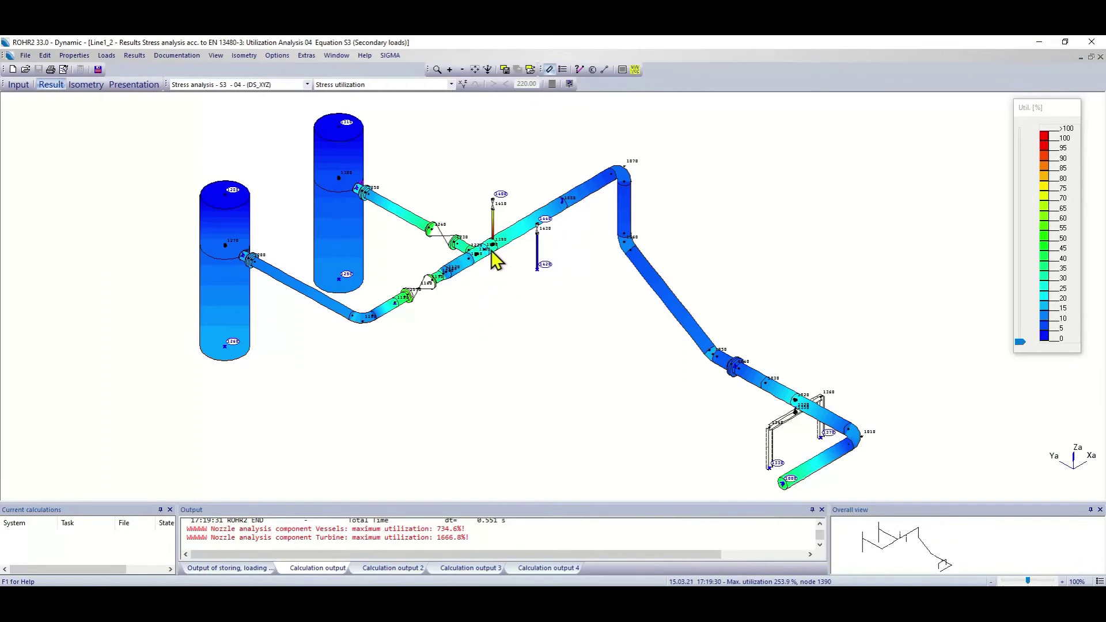
pyautogui.moveTo(494, 249)
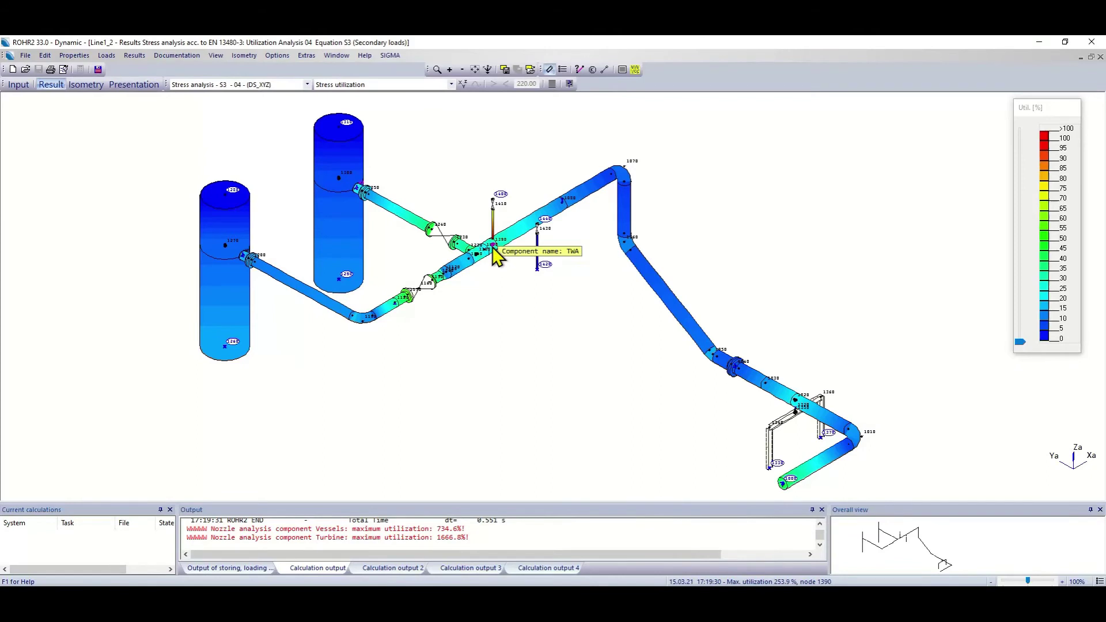
# Set segment 1390–1410 to 1000 mm by moving endpoint node 1410, then recalculate
pyautogui.click(24, 88)
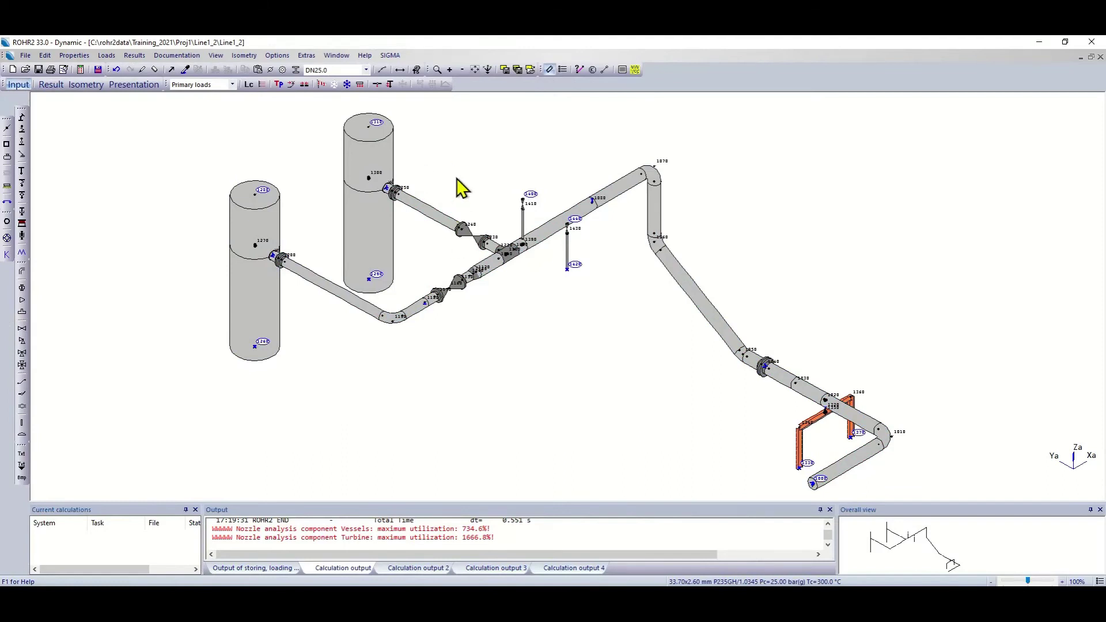
pyautogui.rightClick(457, 179)
pyautogui.moveTo(513, 254)
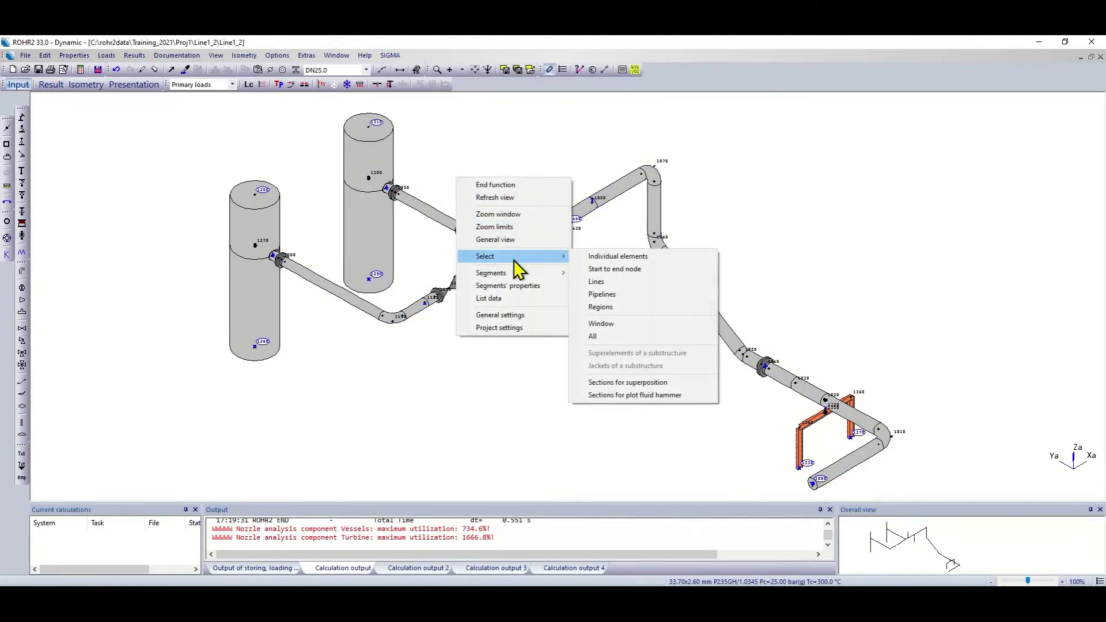
pyautogui.moveTo(511, 277)
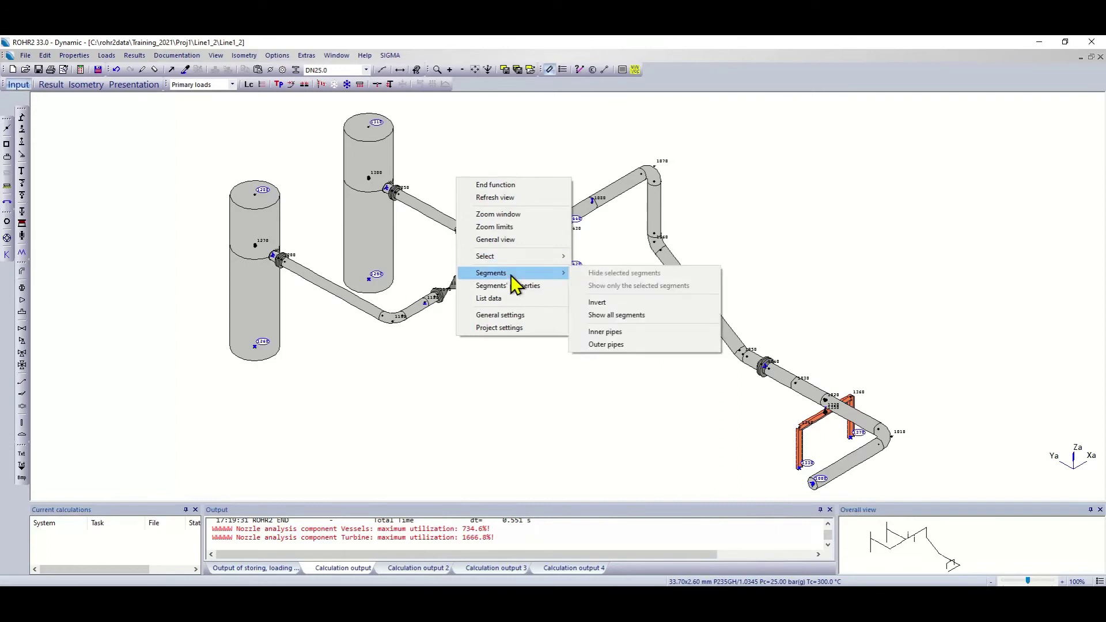
pyautogui.click(453, 174)
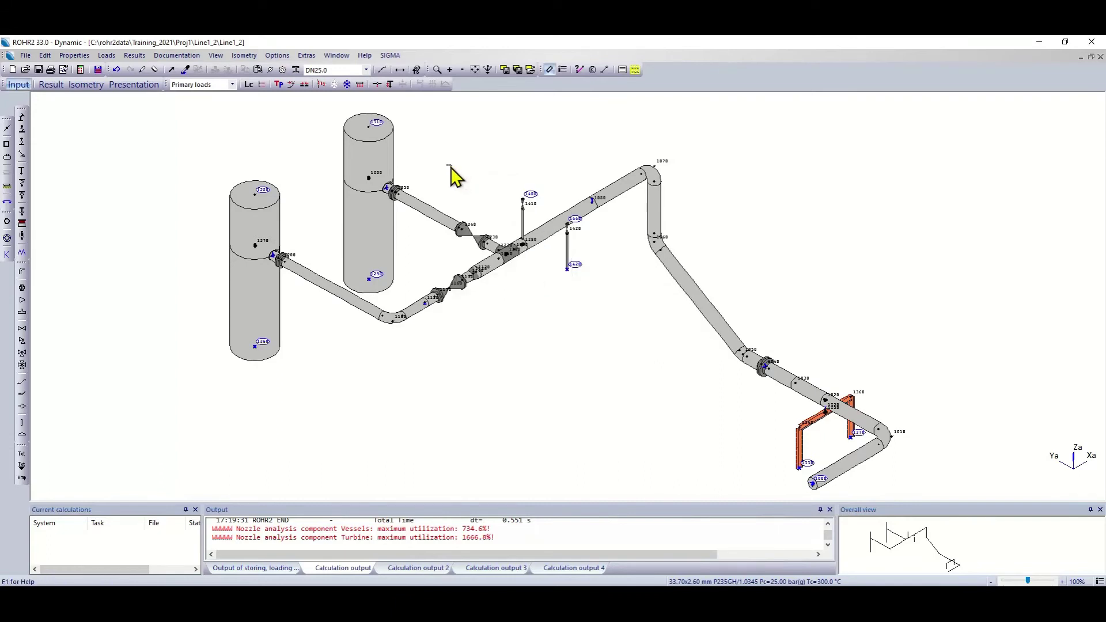
pyautogui.doubleClick(527, 233)
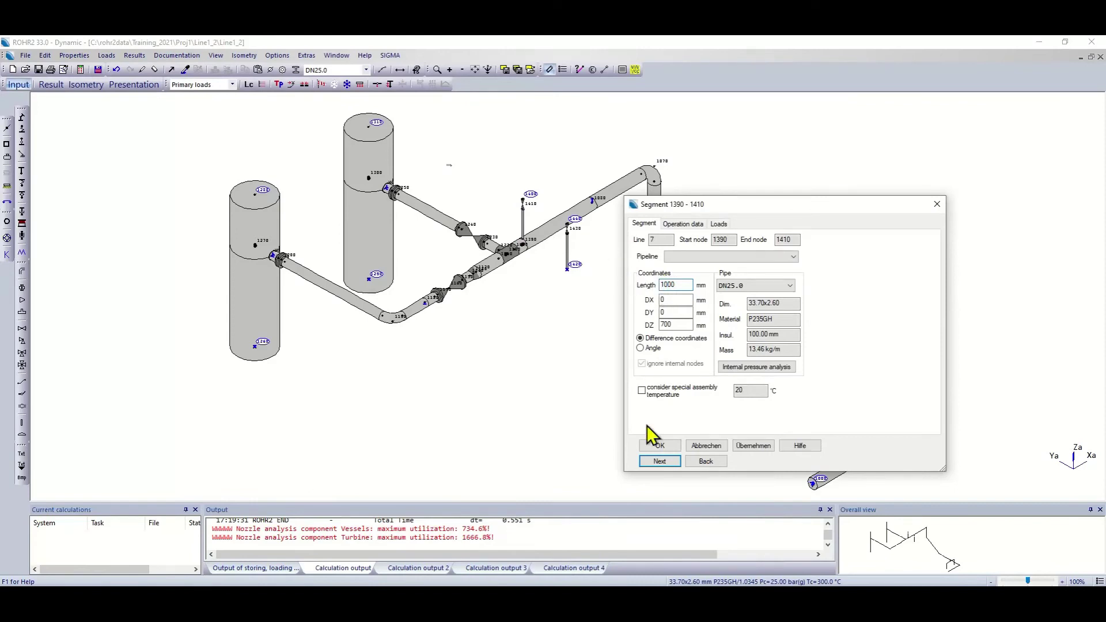
pyautogui.click(660, 447)
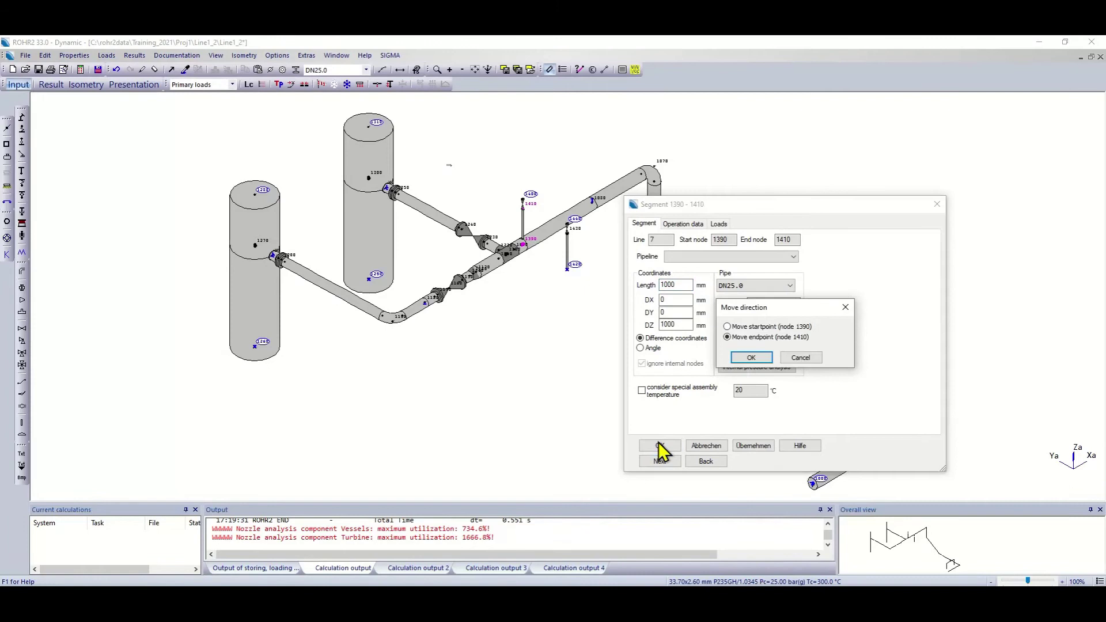
pyautogui.click(751, 358)
pyautogui.click(96, 71)
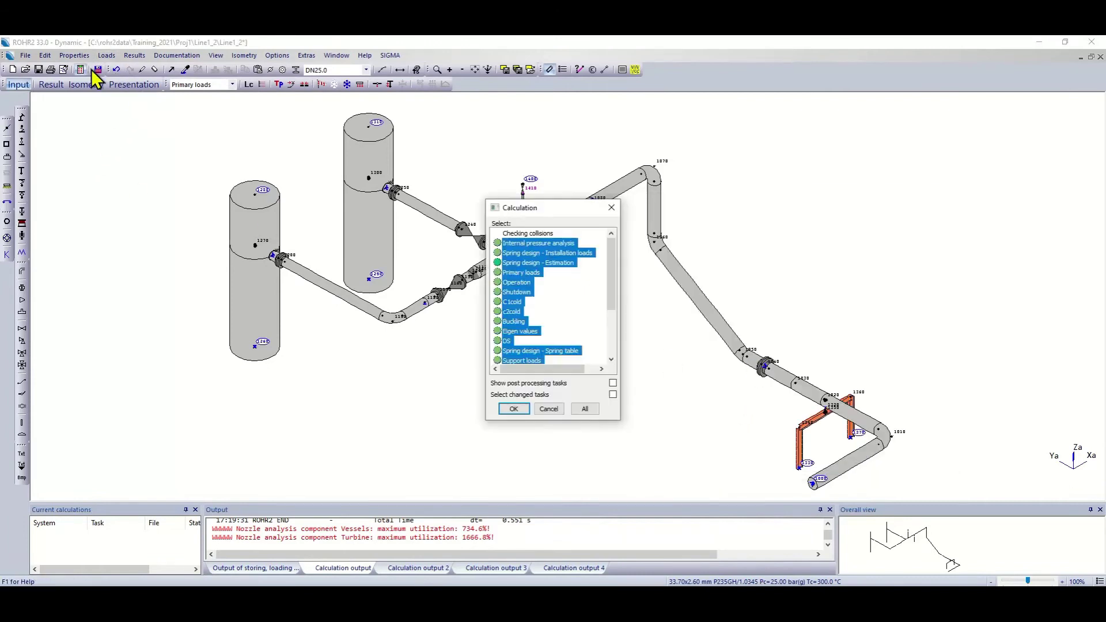
pyautogui.click(513, 409)
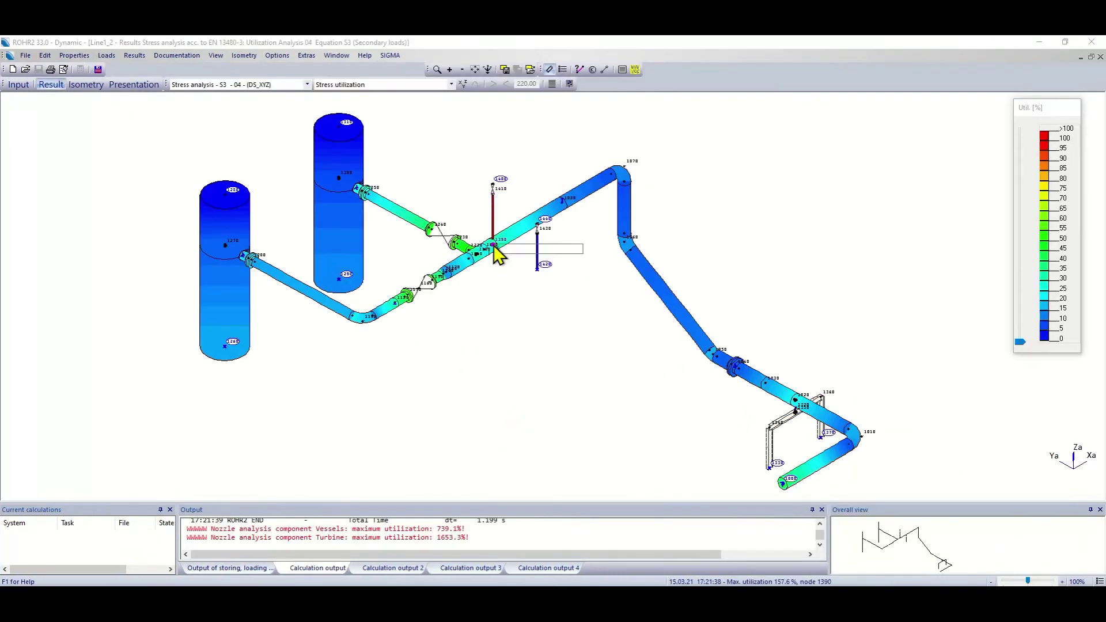
pyautogui.doubleClick(494, 245)
pyautogui.click(134, 87)
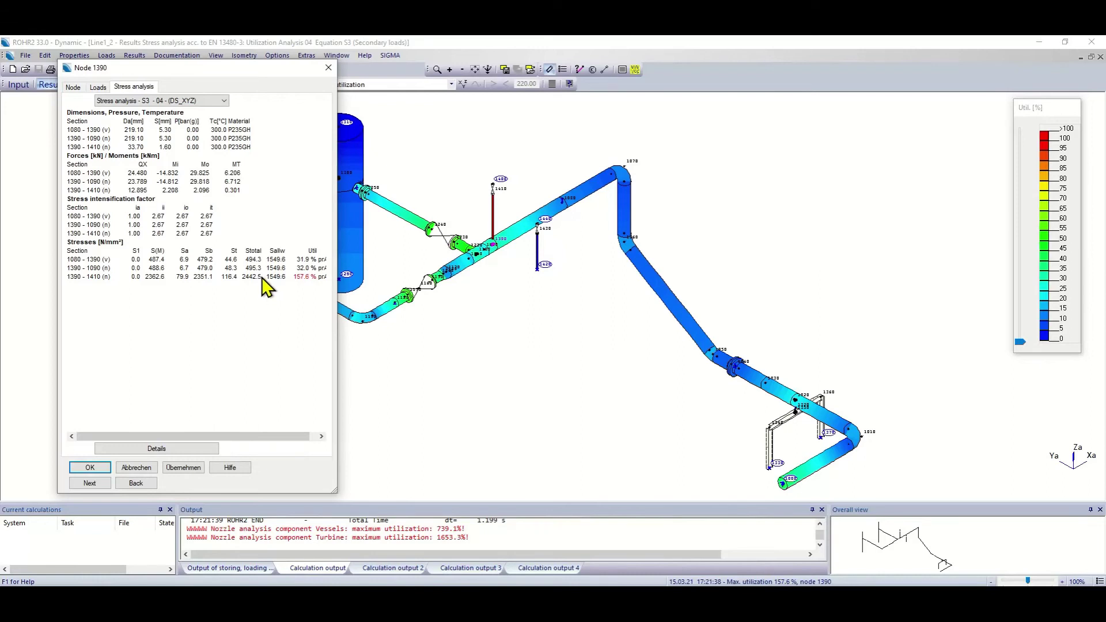
pyautogui.click(329, 68)
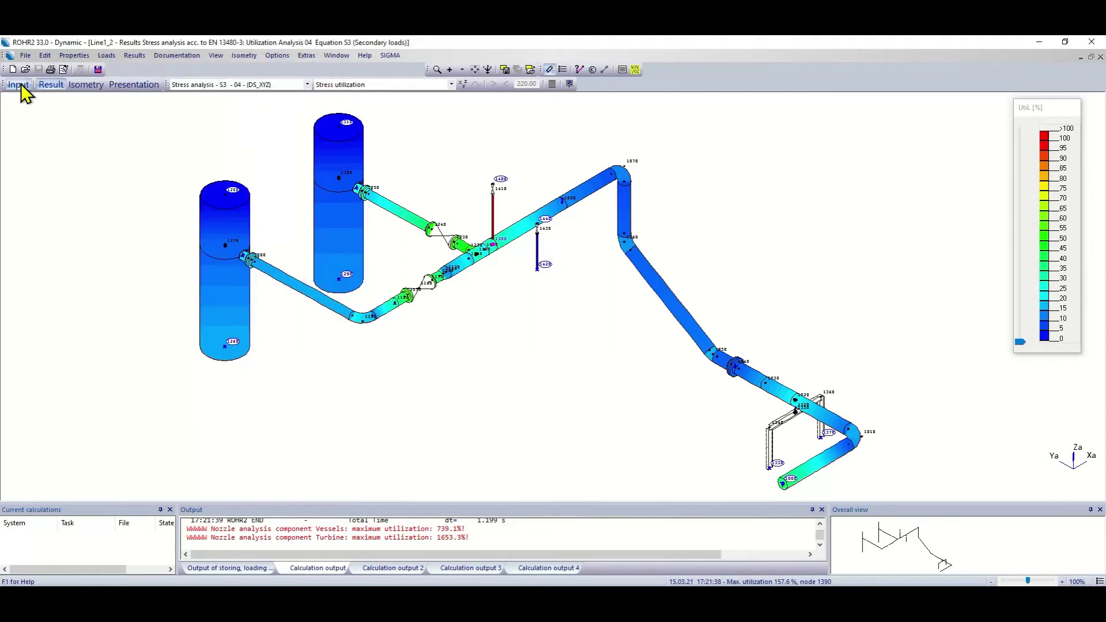
# Set segment 1390–1410 to 300 mm by moving node 1410, recalculate, and show results
pyautogui.click(19, 85)
pyautogui.doubleClick(526, 235)
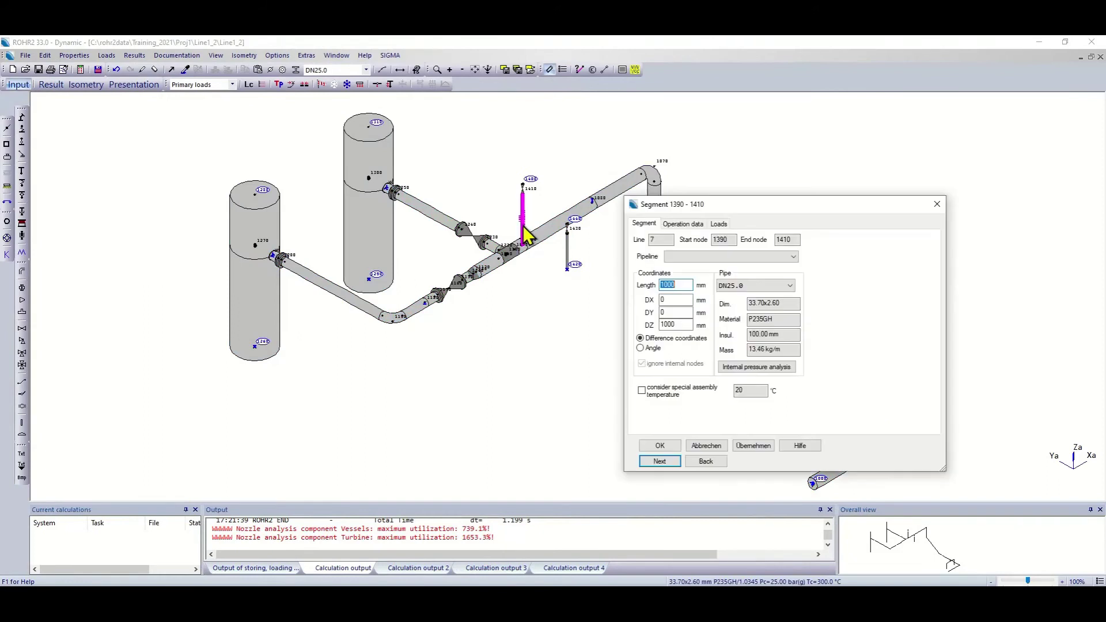
pyautogui.write('300')
pyautogui.press('Return')
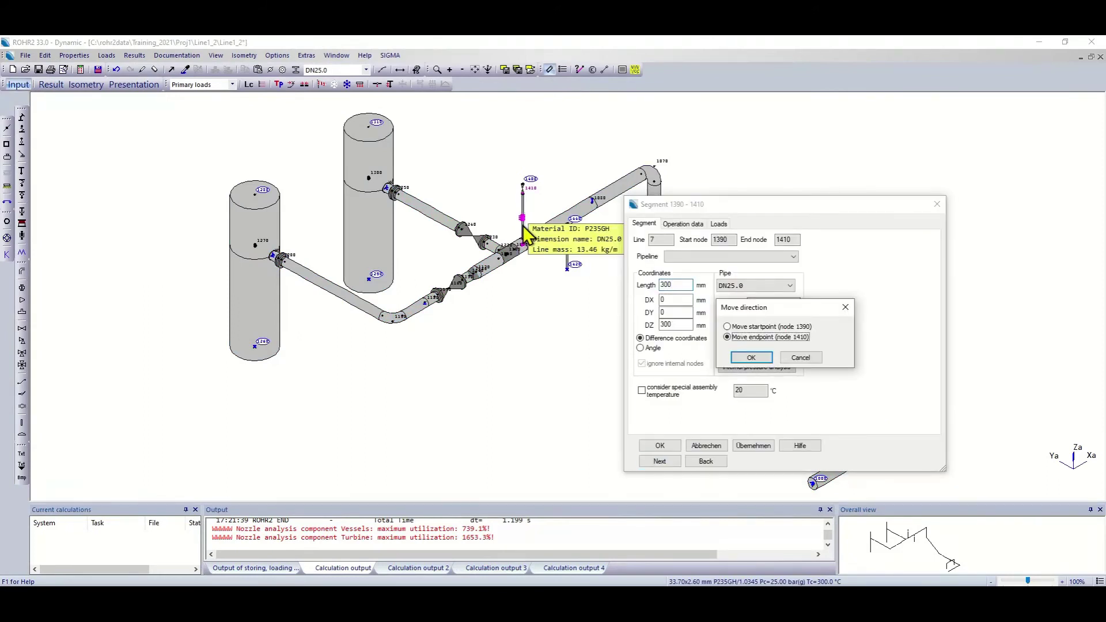
pyautogui.click(750, 362)
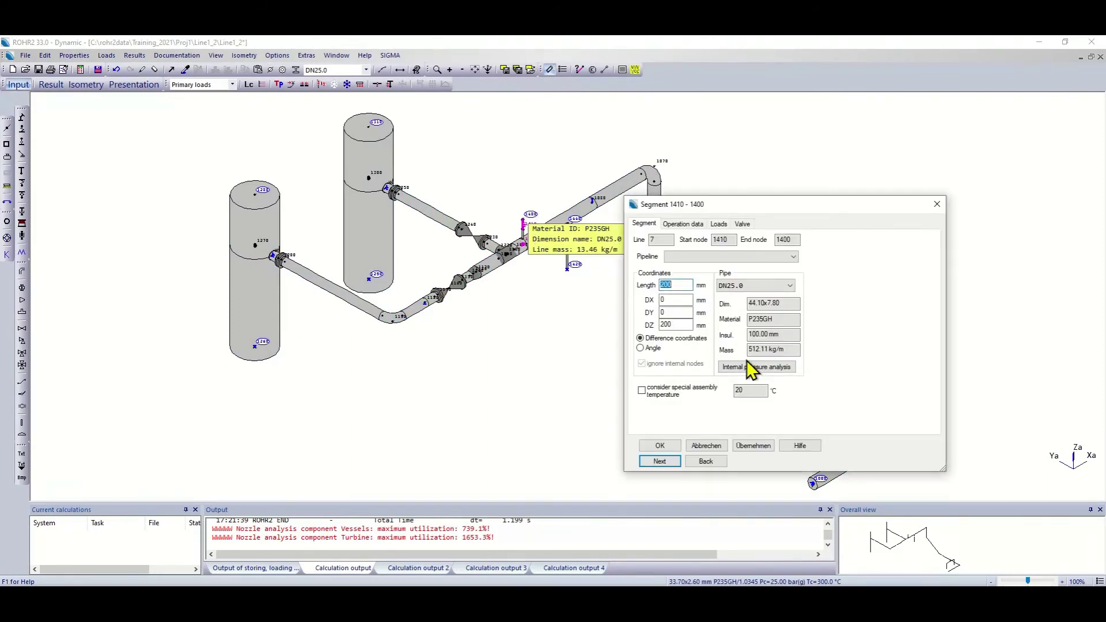
pyautogui.click(660, 445)
pyautogui.click(522, 406)
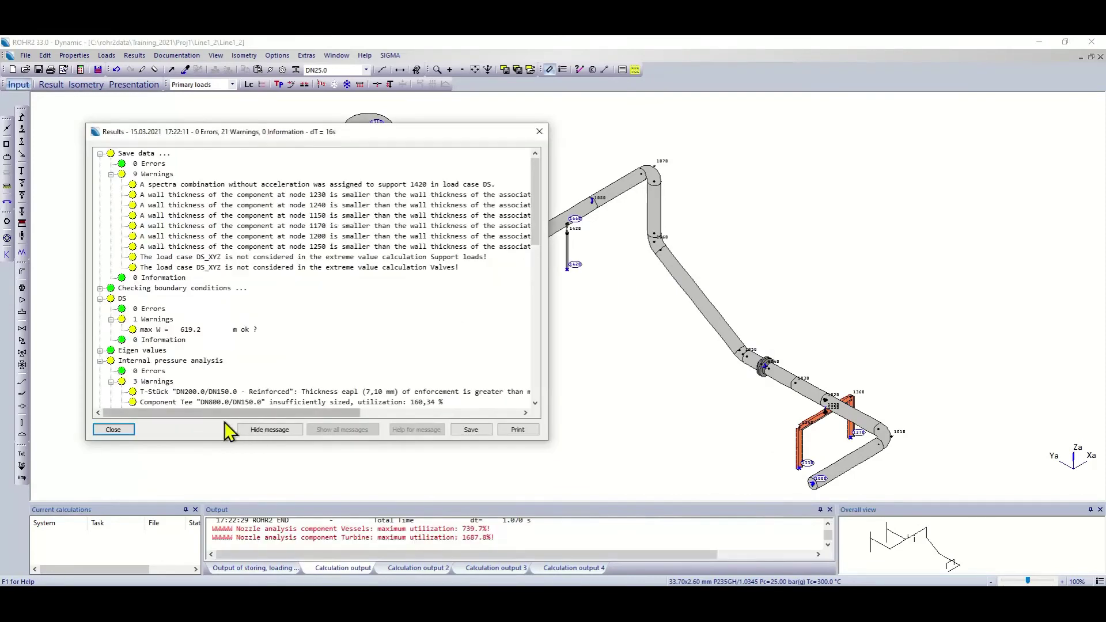
pyautogui.click(113, 430)
pyautogui.click(56, 85)
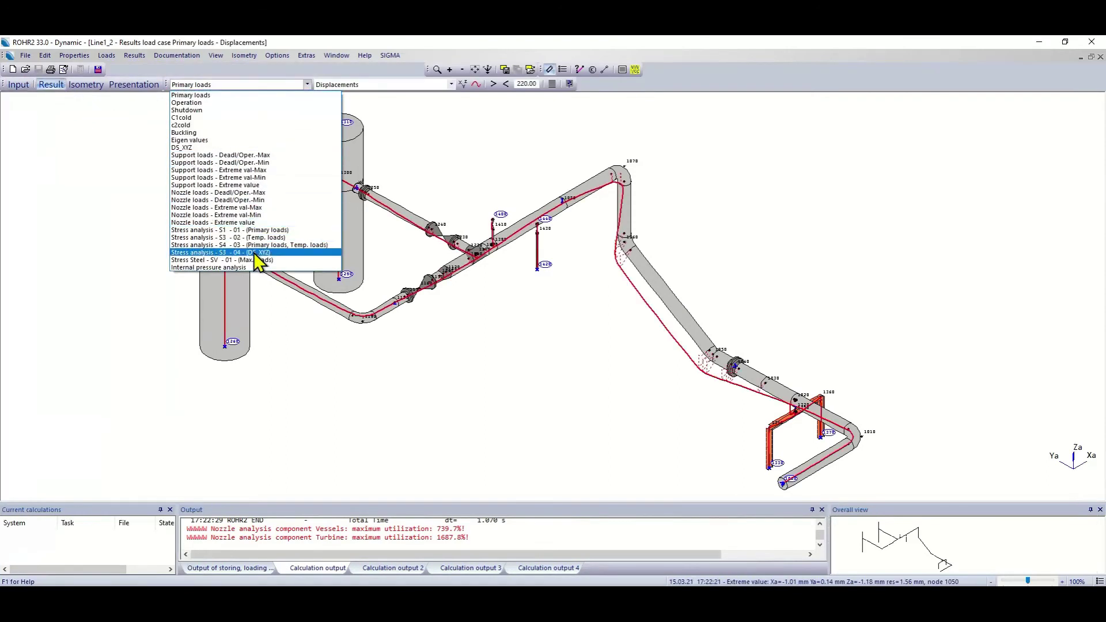
# Inspect node 1390's S3-04 (DS_XYZ) stress results: 143.9%, 2229.2 against 1549.6 N/mm² allowable
pyautogui.click(258, 254)
pyautogui.doubleClick(497, 253)
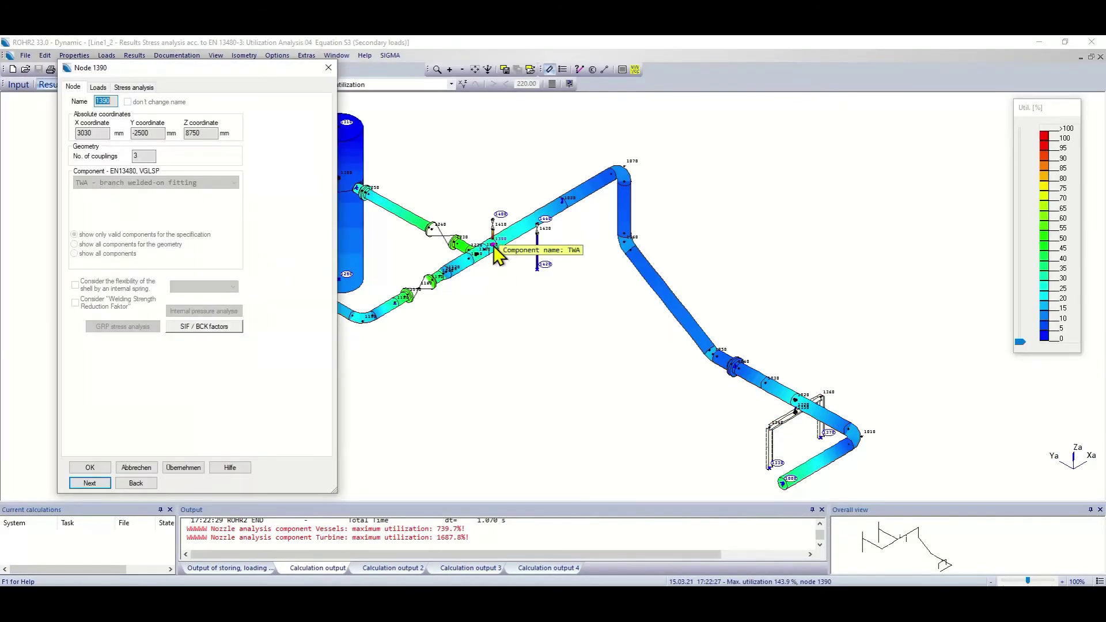
pyautogui.click(138, 87)
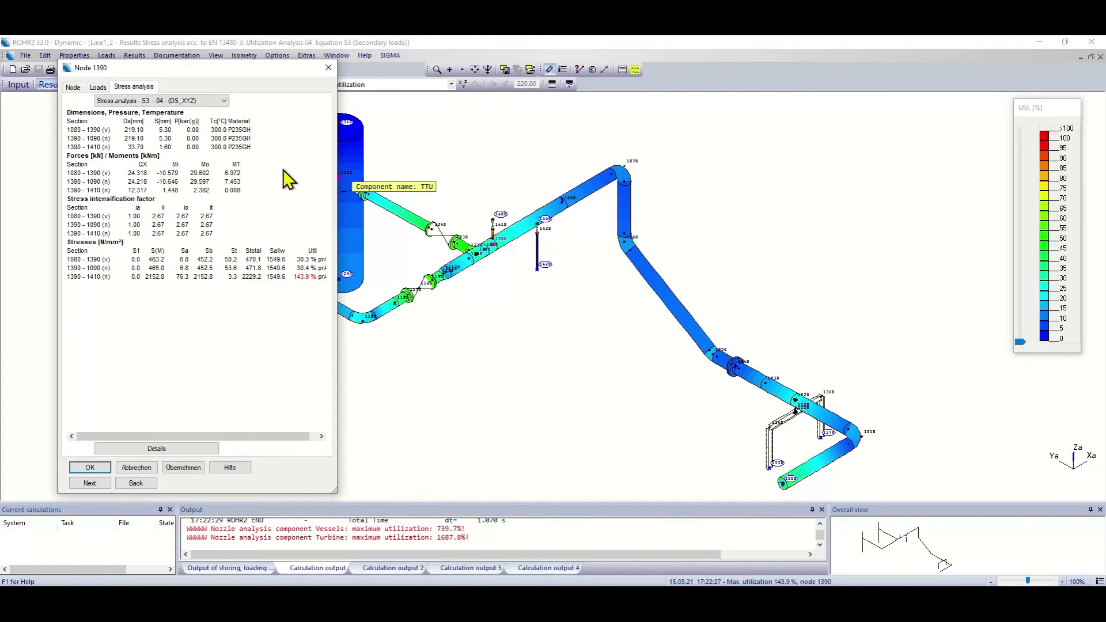
pyautogui.click(328, 69)
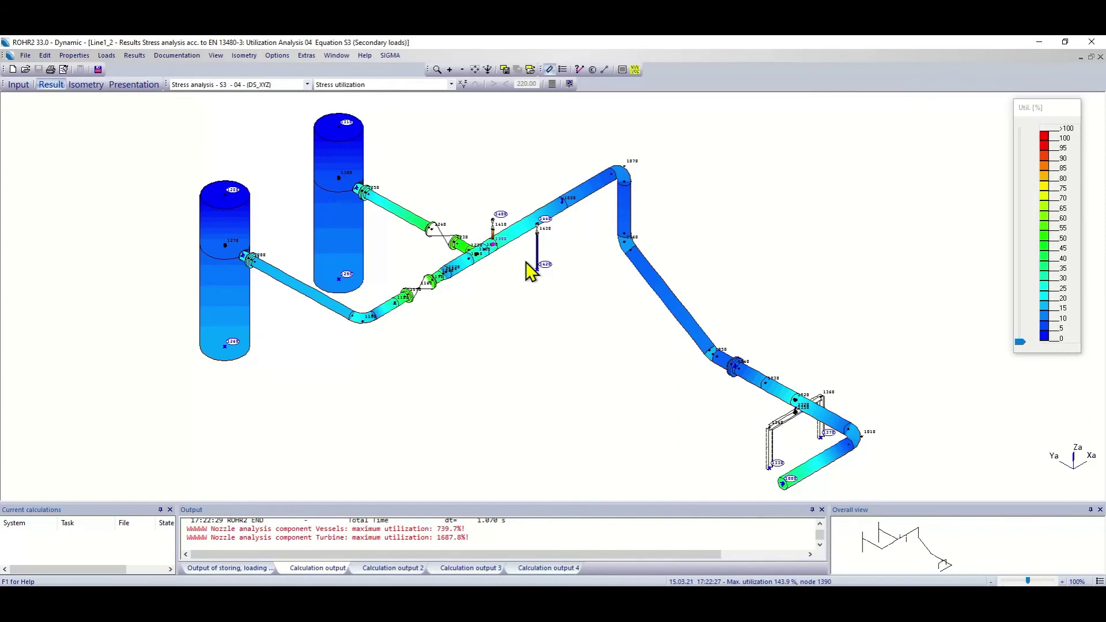
# Zoom to the branch and set segment 1390–1410 to 200 mm by moving node 1410, then show results
pyautogui.click(18, 84)
pyautogui.moveTo(450, 199); pyautogui.dragTo(472, 328)
pyautogui.doubleClick(459, 329)
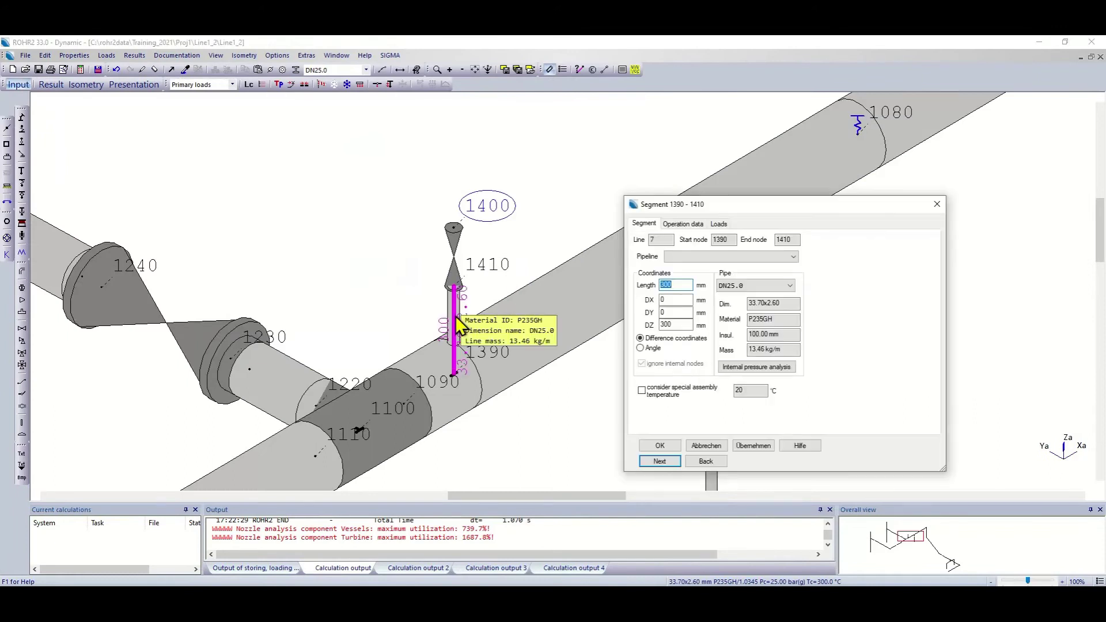
pyautogui.press('Return')
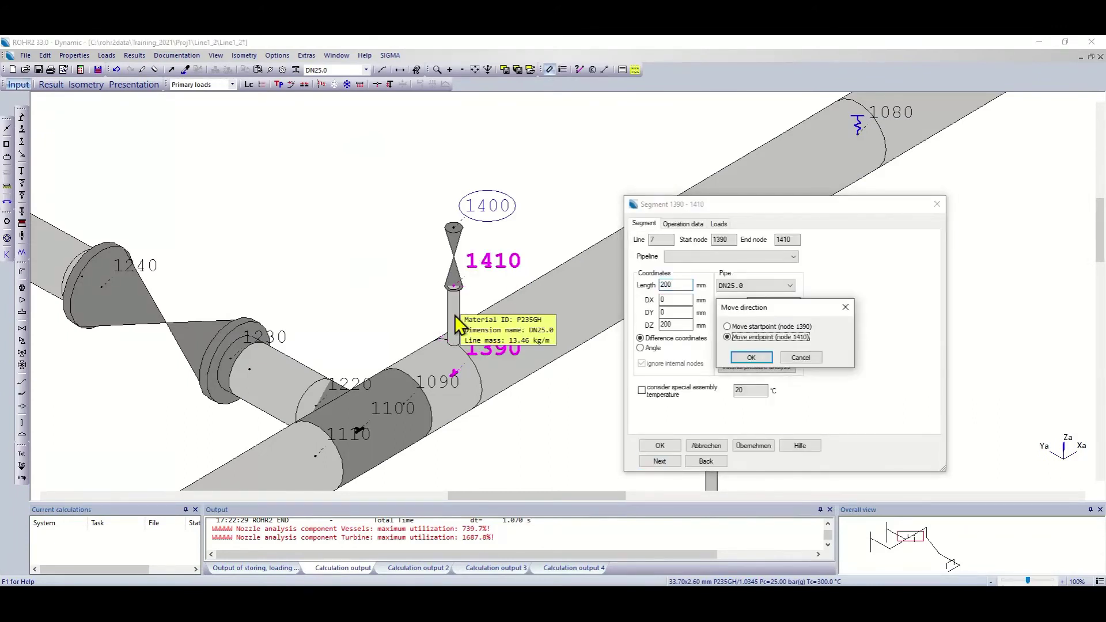
pyautogui.press('Return')
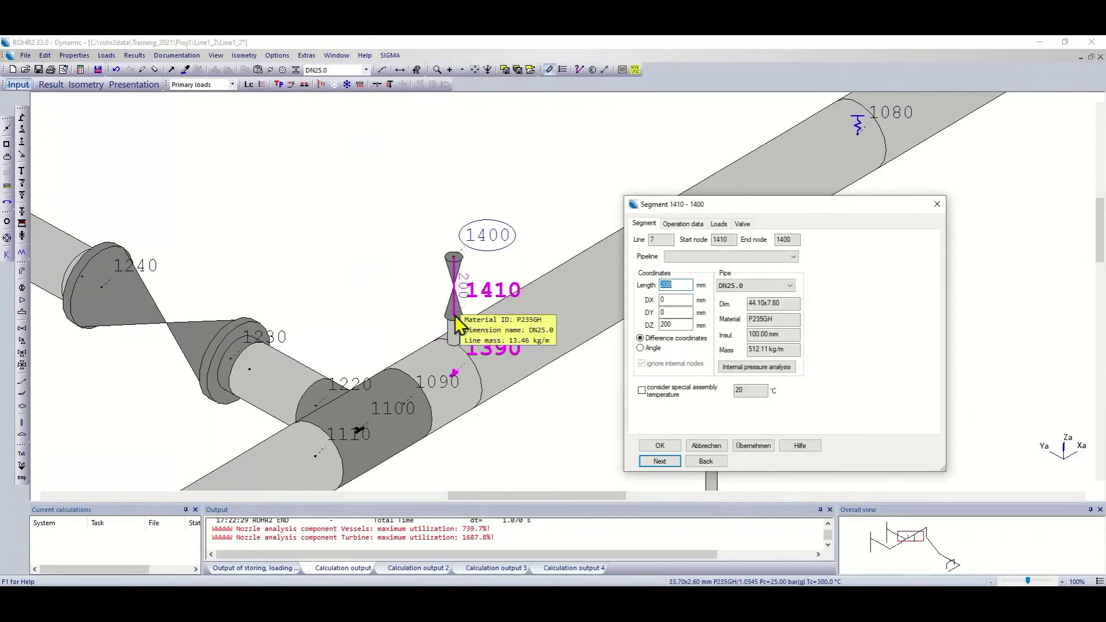
pyautogui.click(651, 445)
pyautogui.click(50, 87)
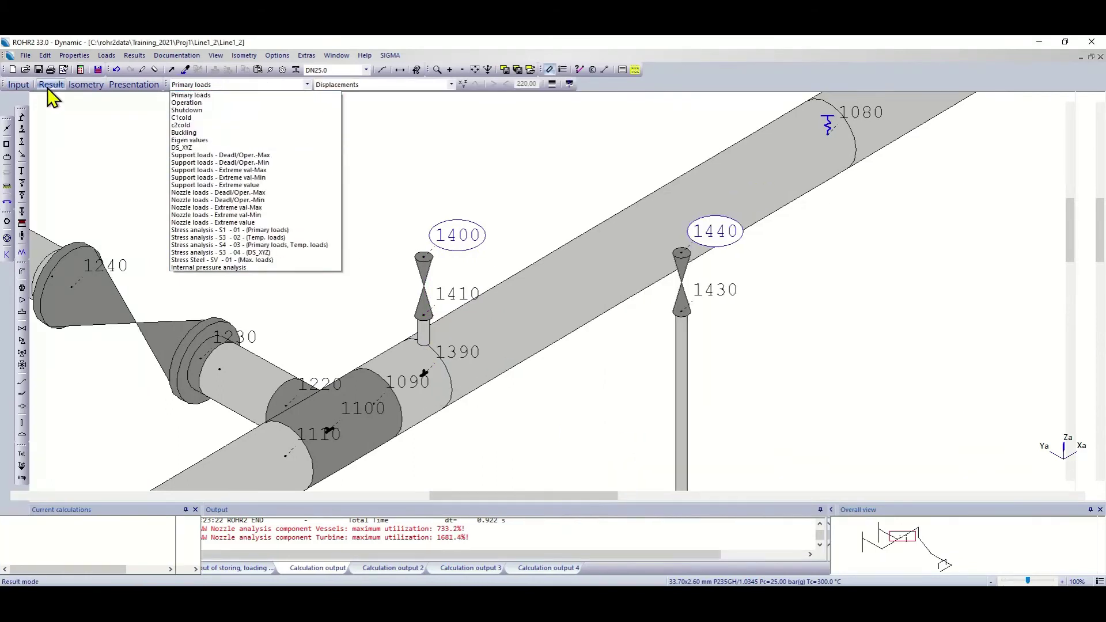
# Check node 1390's S3-04 (DS_XYZ) stress results, now 266.7% on the branch
pyautogui.click(252, 254)
pyautogui.doubleClick(427, 382)
pyautogui.click(132, 88)
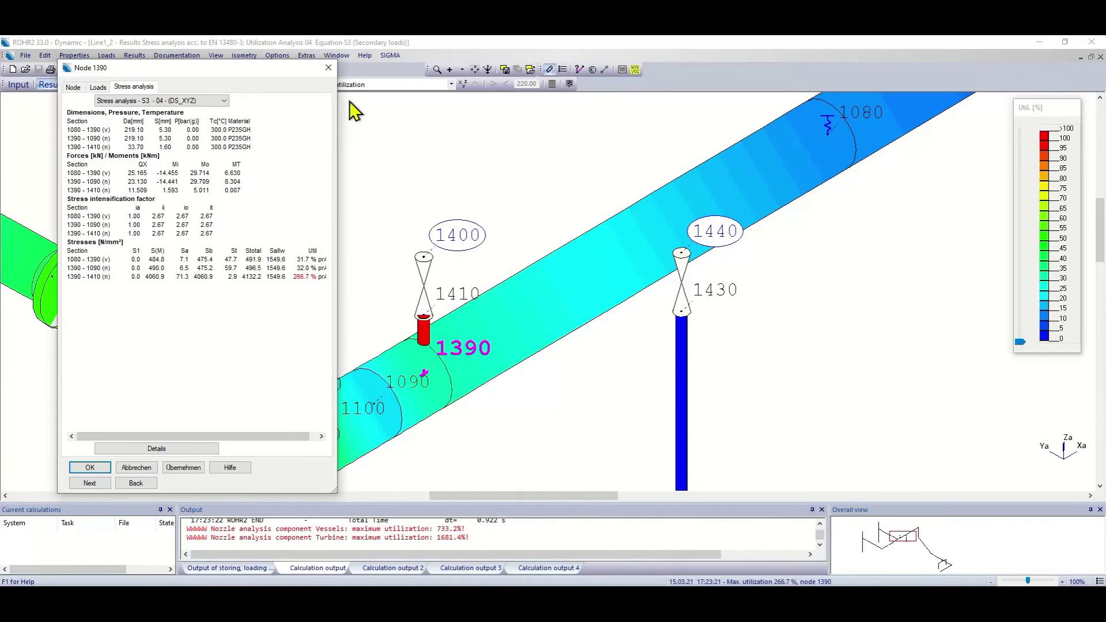
pyautogui.click(329, 68)
# Switch the display to the DS_XYZ displacement results
pyautogui.scroll(-2, 493, 244)
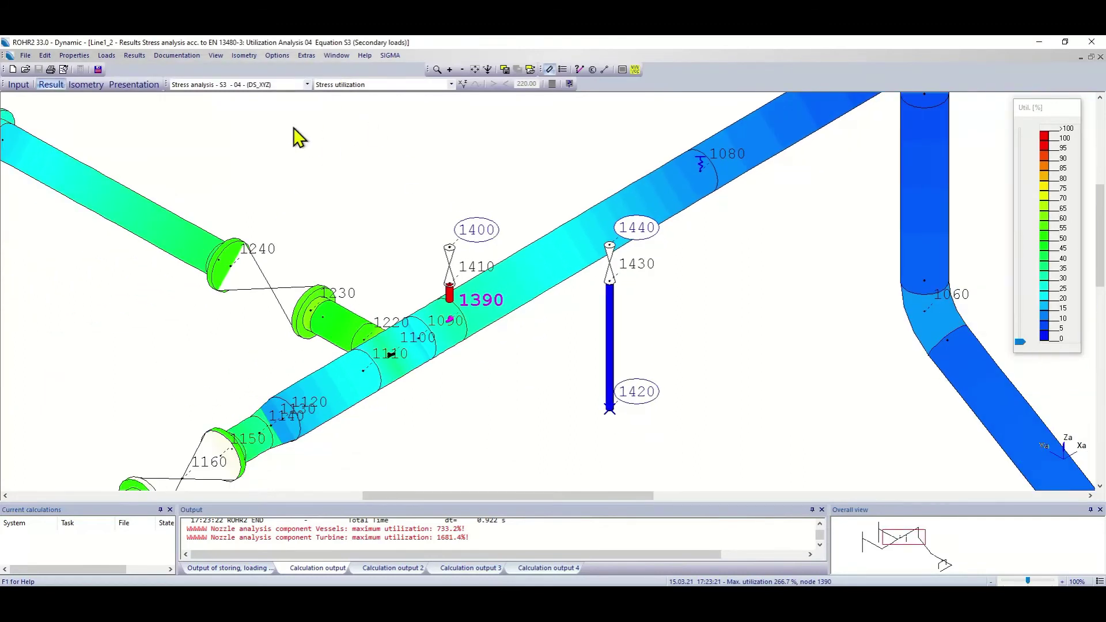
pyautogui.click(262, 87)
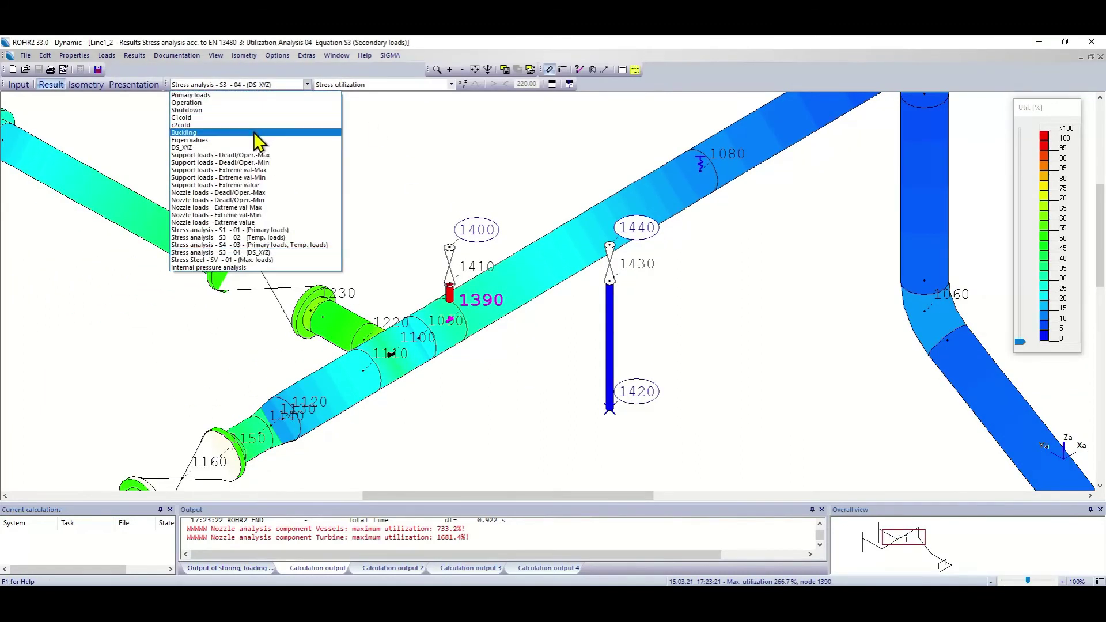
pyautogui.click(252, 148)
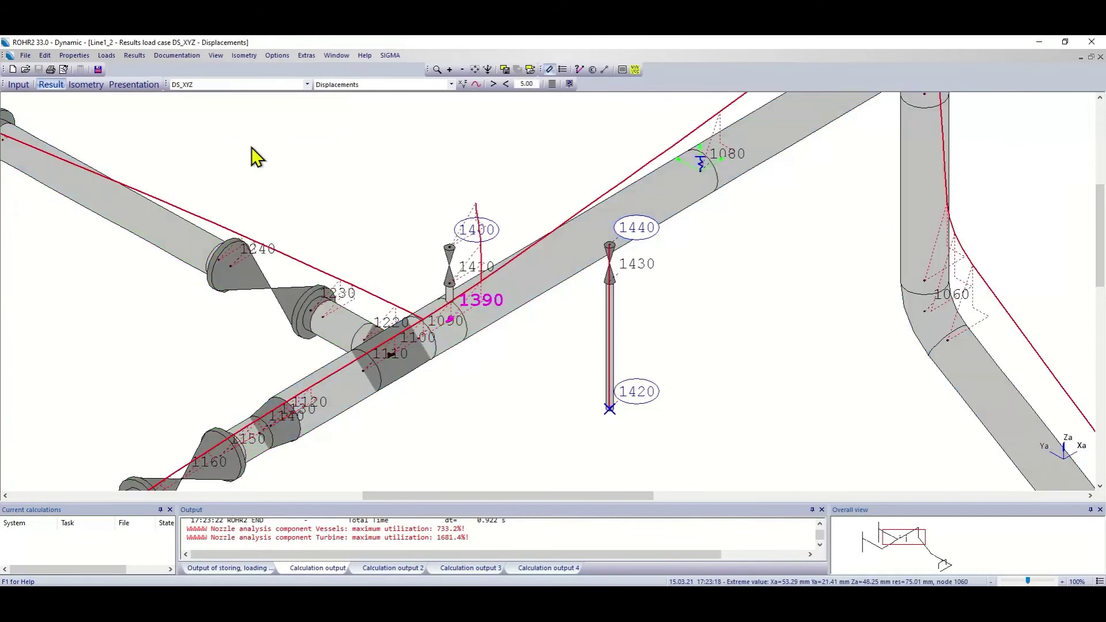
# List all eigenmodes in node 1400's sectional results
pyautogui.doubleClick(451, 255)
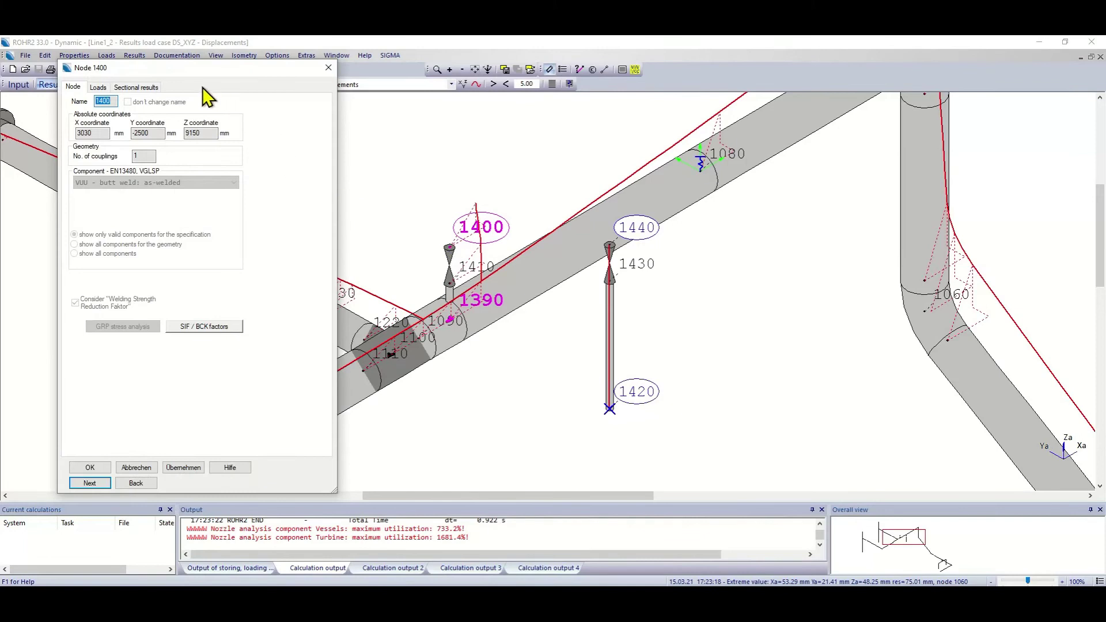
pyautogui.click(147, 88)
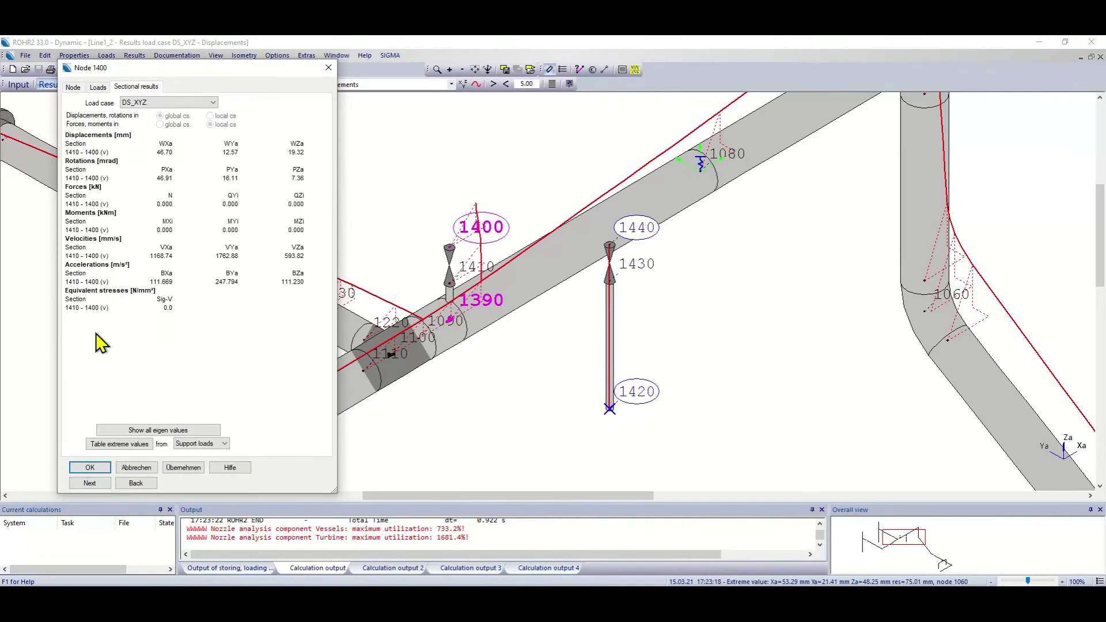
pyautogui.click(141, 429)
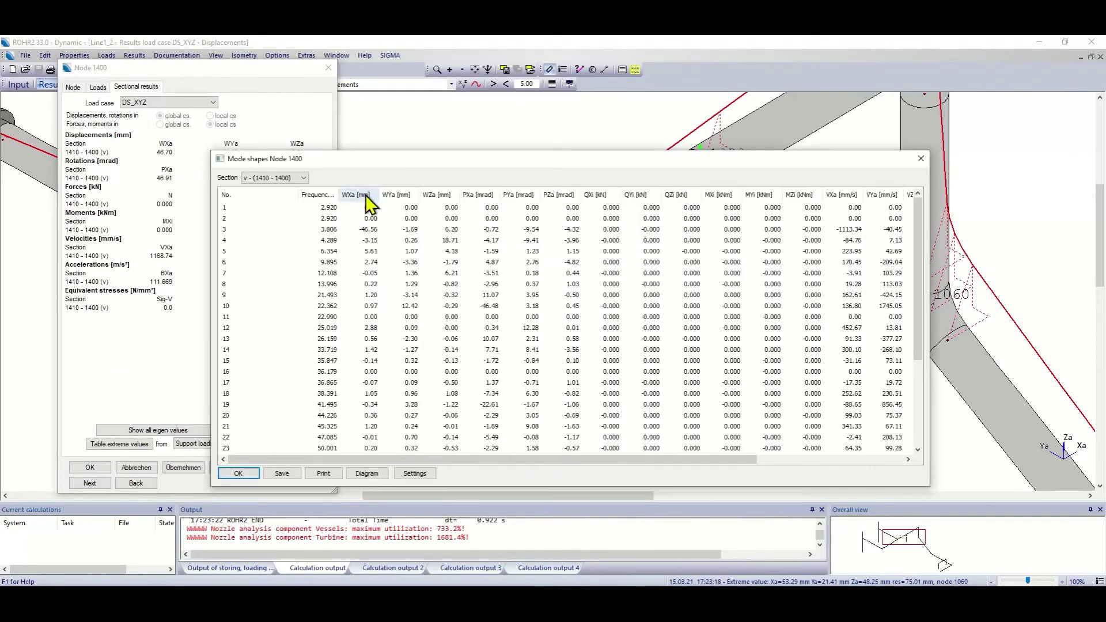
pyautogui.moveTo(392, 167); pyautogui.dragTo(604, 105)
# Plot node 1400's X, Y and Z velocities against frequency, excluding Z displacement
pyautogui.click(625, 419)
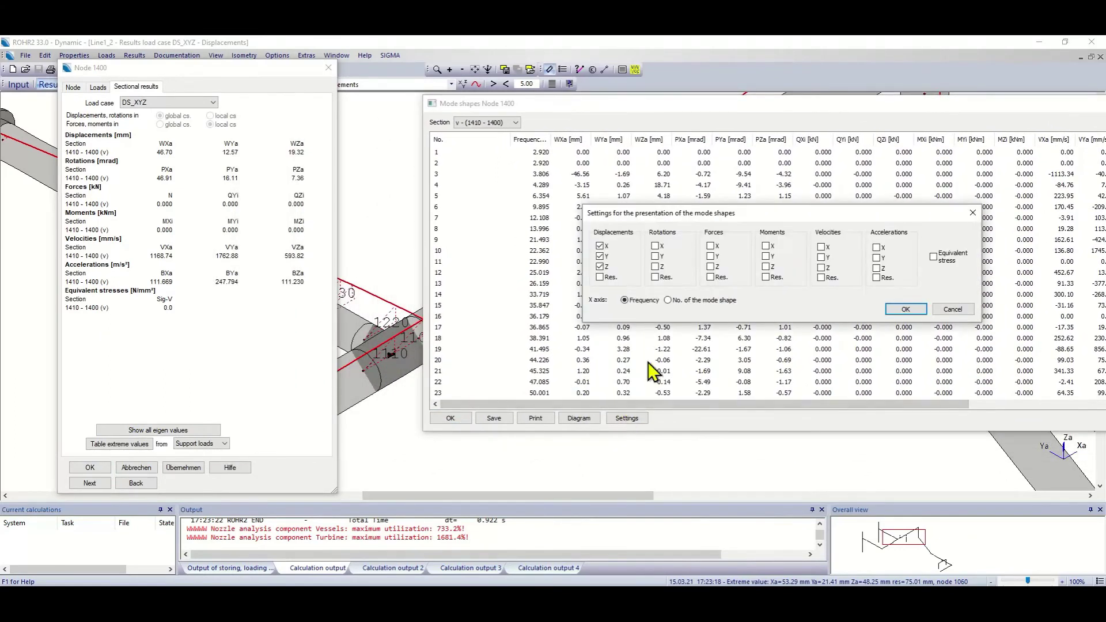
pyautogui.click(821, 247)
pyautogui.click(821, 257)
pyautogui.click(821, 268)
pyautogui.click(600, 268)
pyautogui.click(888, 309)
pyautogui.click(589, 416)
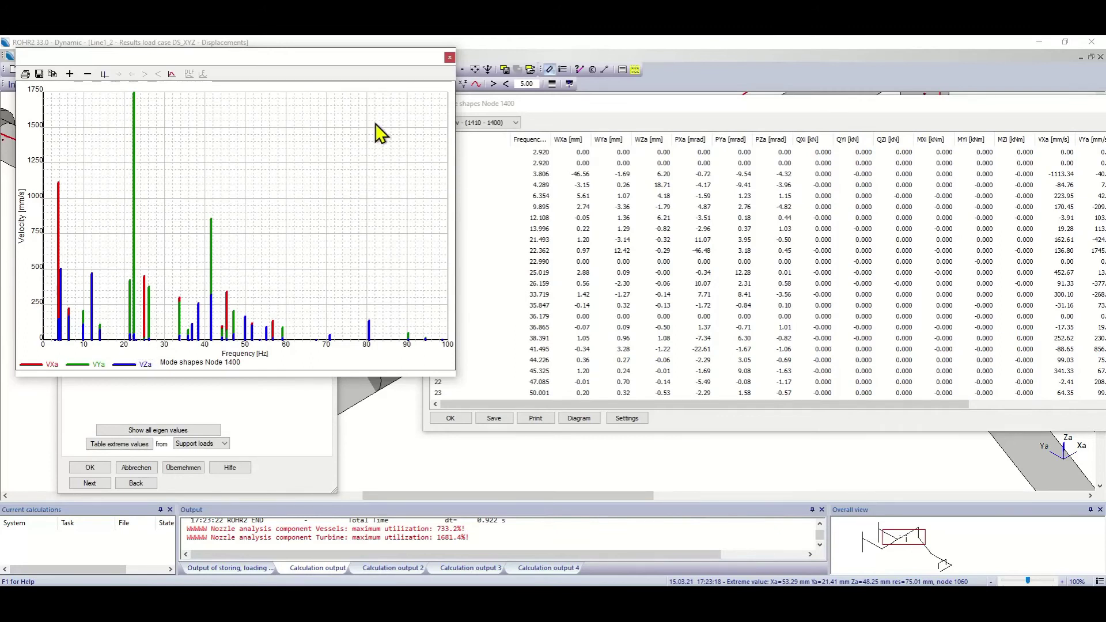
# Close the velocity diagram, mode-shapes table and node 1400 details, then bring up the load-case list
pyautogui.click(449, 57)
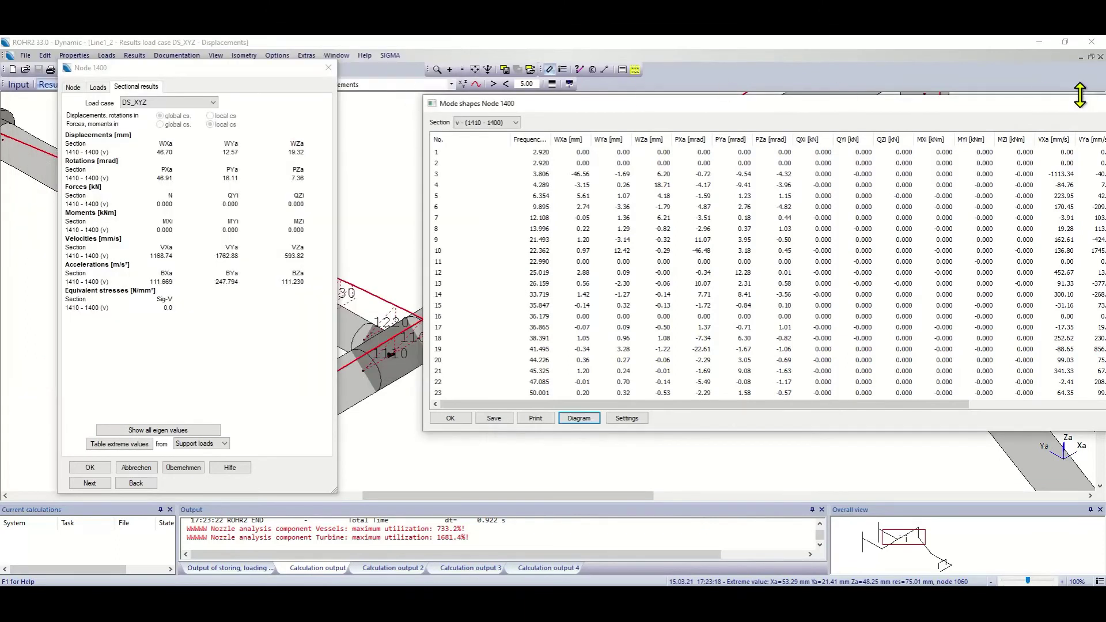
pyautogui.moveTo(1080, 104); pyautogui.dragTo(785, 148)
pyautogui.click(829, 137)
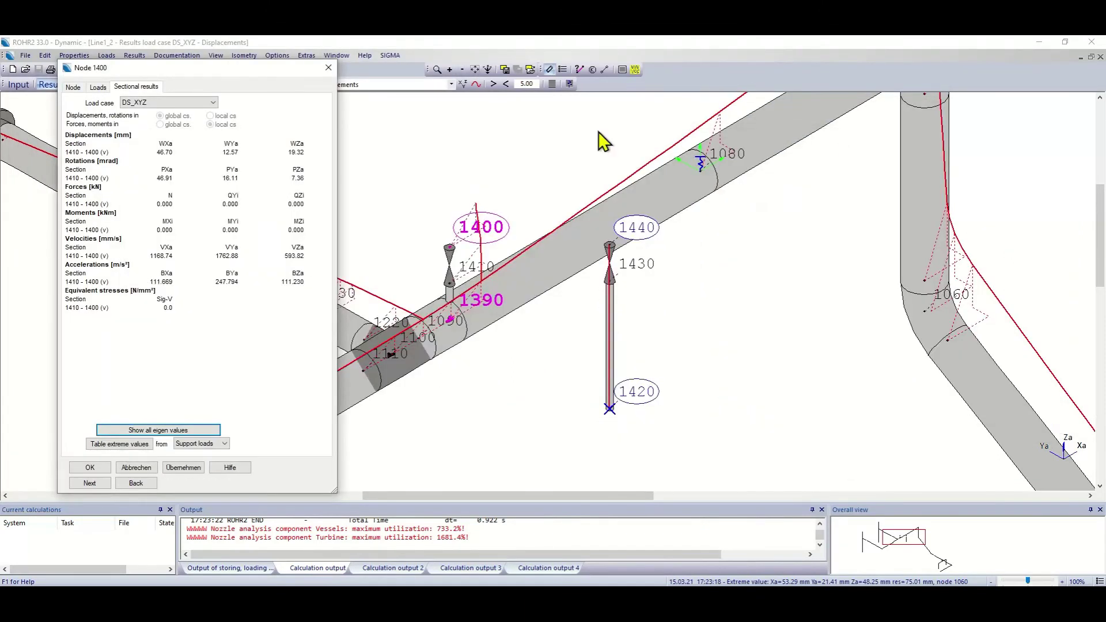
pyautogui.click(328, 70)
pyautogui.click(281, 84)
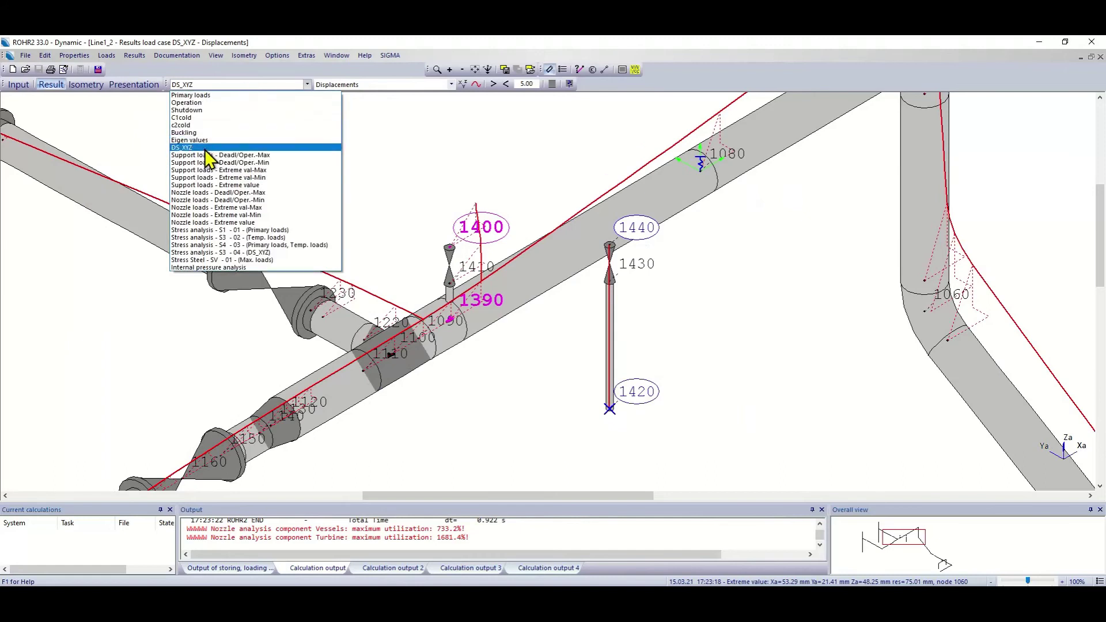
# Show eigenmode 10 at 22.362 Hz and rotate the model to inspect it
pyautogui.click(205, 140)
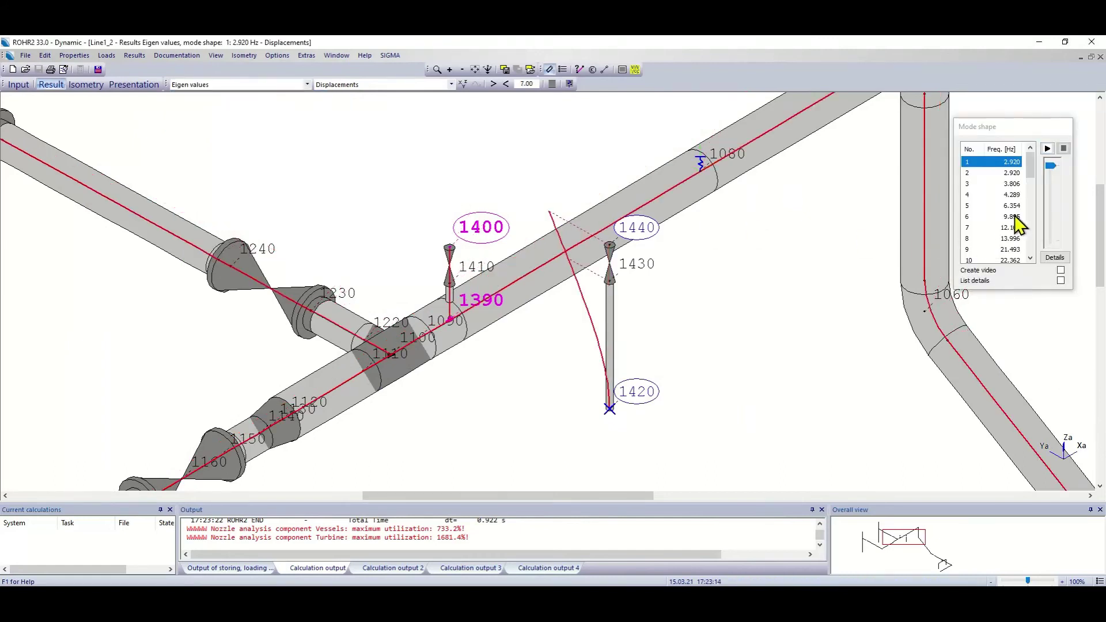
pyautogui.click(1012, 260)
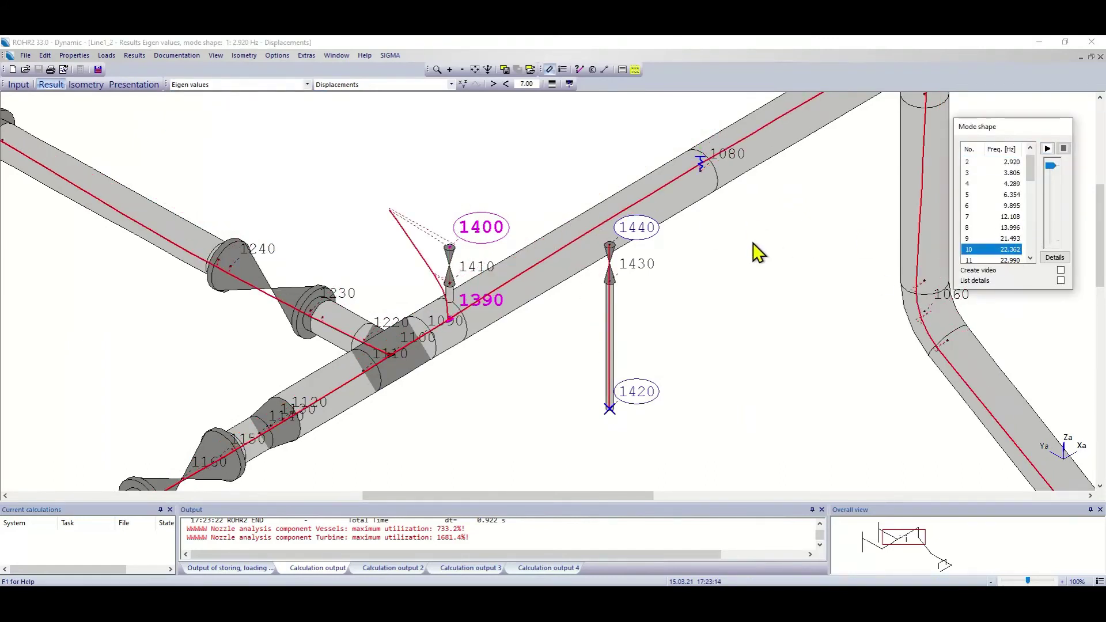
pyautogui.scroll(-5, 757, 251)
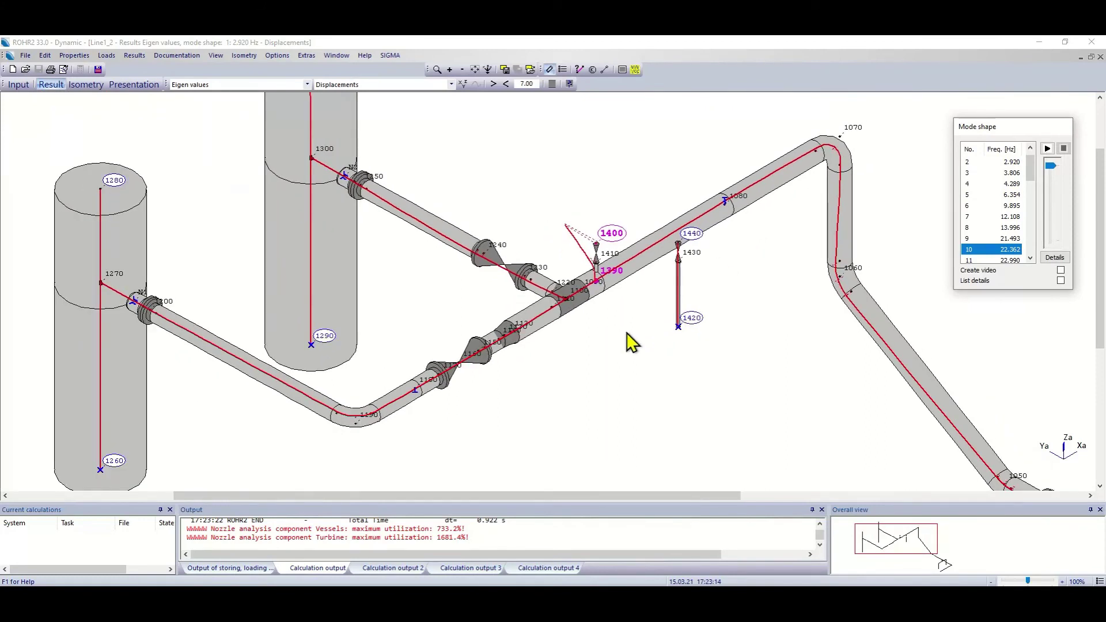
pyautogui.moveTo(624, 348)
pyautogui.mouseDown()
pyautogui.moveTo(680, 321)
pyautogui.moveTo(704, 271)
pyautogui.mouseUp()
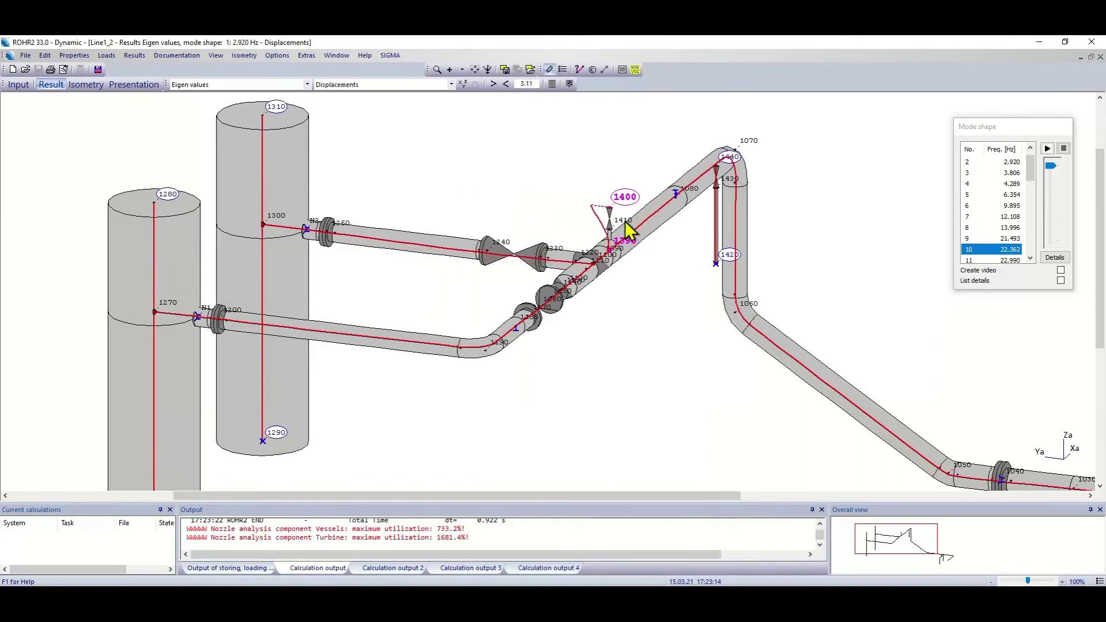
pyautogui.moveTo(638, 259); pyautogui.dragTo(596, 339)
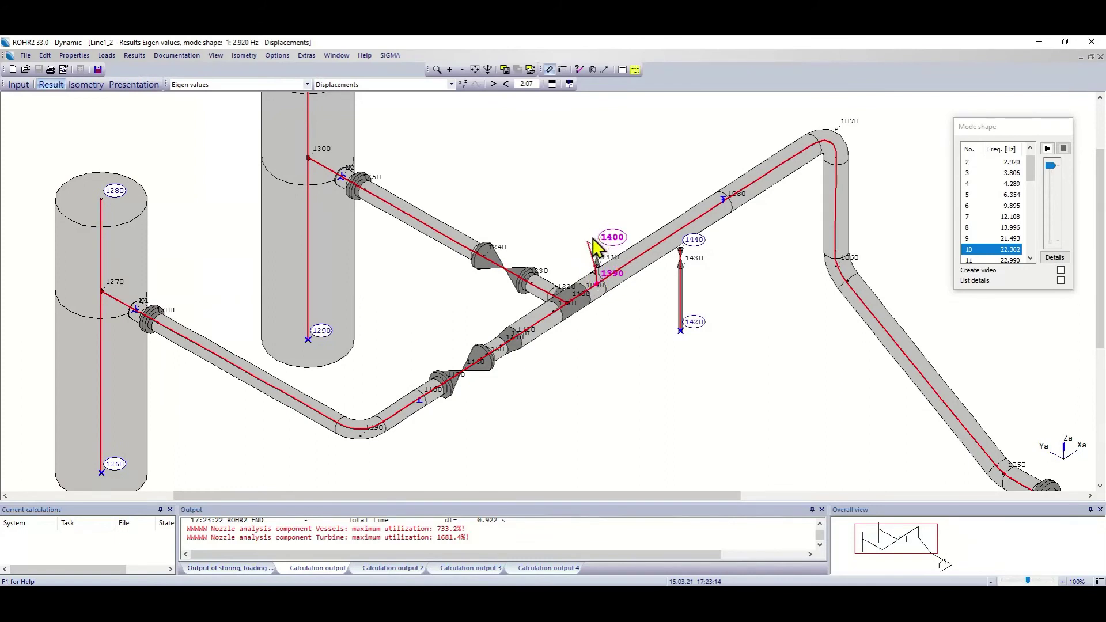
pyautogui.moveTo(605, 284)
# Show S3-04 (DS_XYZ) stress utilization, peaking at 266.7% at node 1390, with the whole model fitted
pyautogui.click(275, 85)
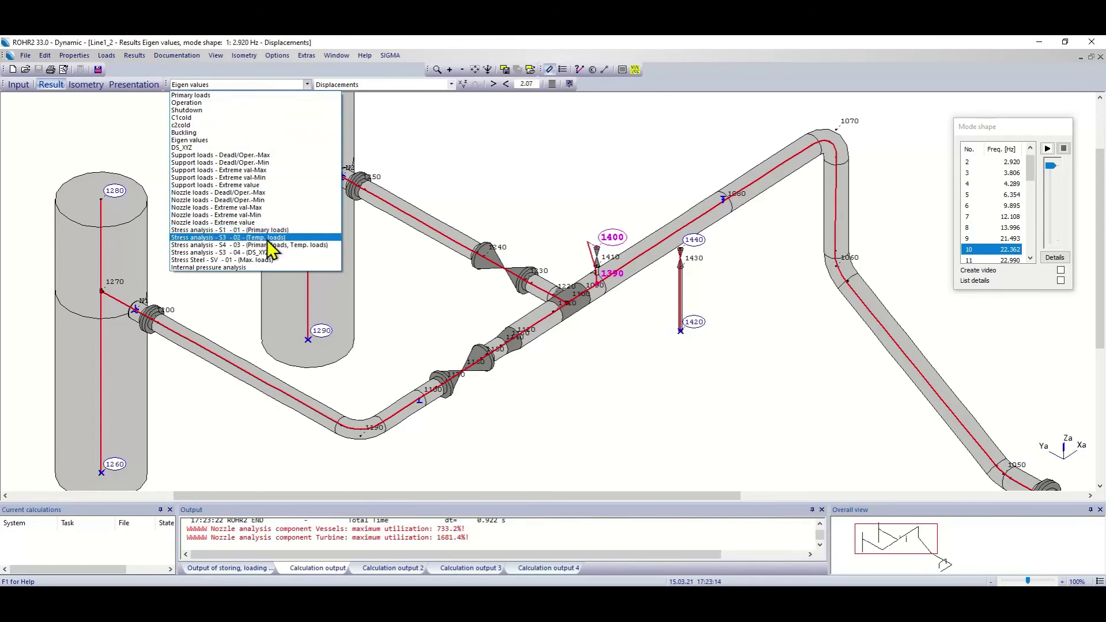
pyautogui.click(280, 253)
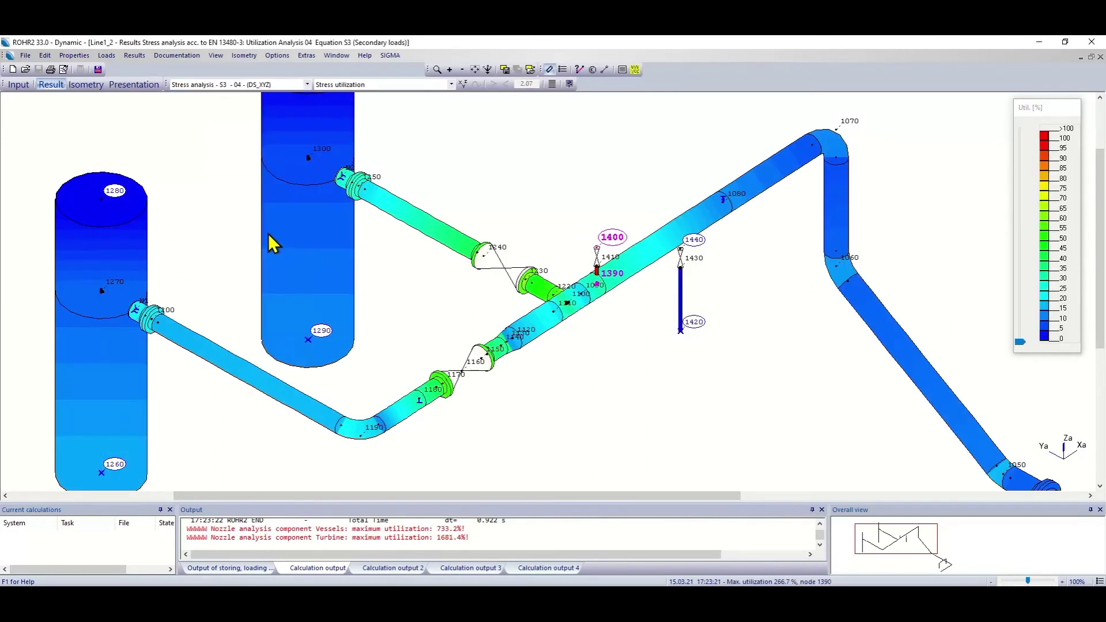
pyautogui.click(475, 70)
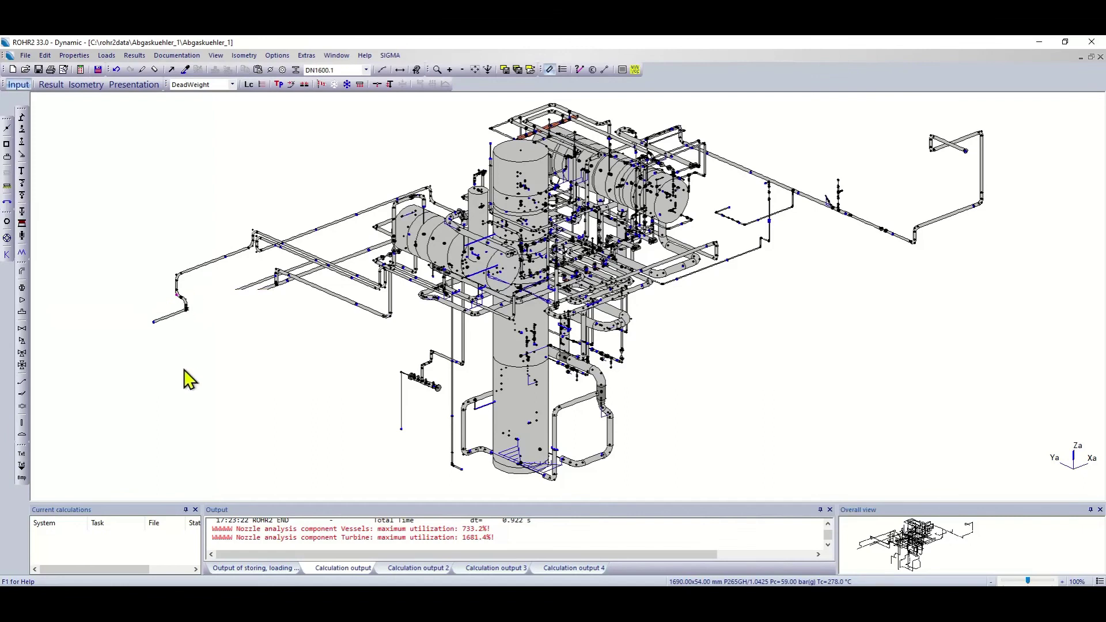
pyautogui.press('Right')
pyautogui.press('Right')
pyautogui.press('Right')
pyautogui.press('Right')
pyautogui.press('Right')
pyautogui.press('Right')
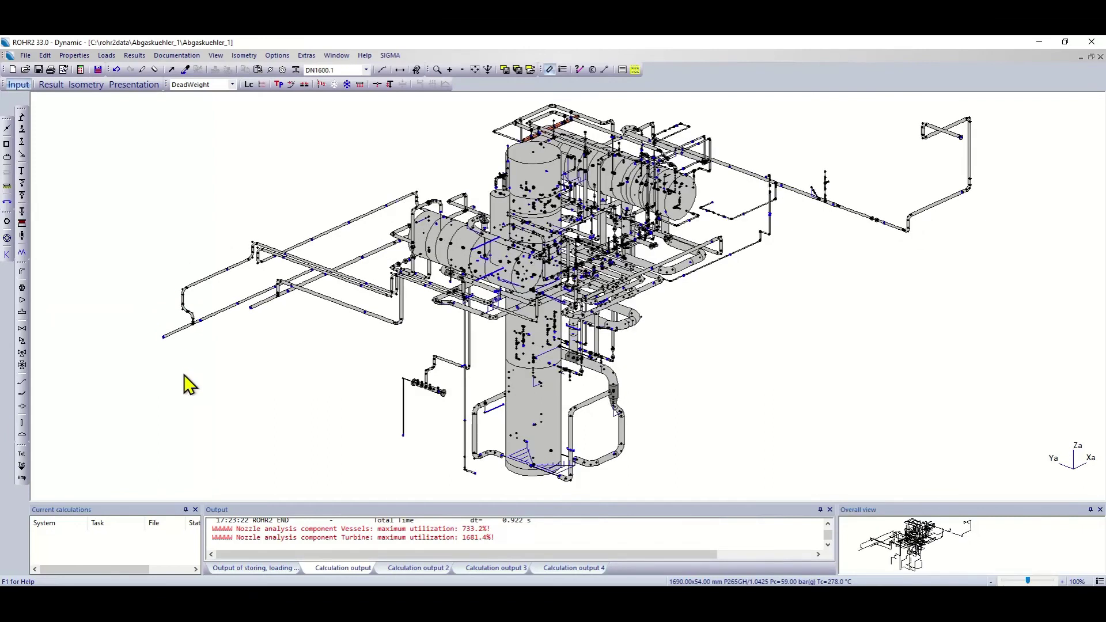
pyautogui.press('Right')
pyautogui.press('Right')
pyautogui.press('Right')
pyautogui.press('Right')
pyautogui.press('Right')
pyautogui.press('Right')
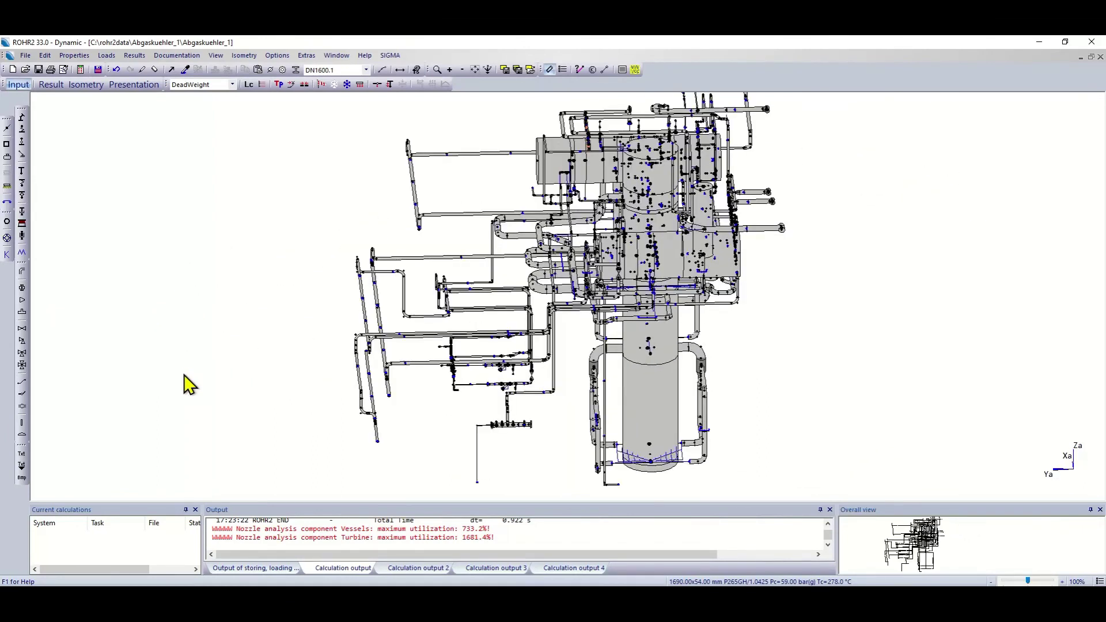
pyautogui.press('Right')
pyautogui.press('Right')
pyautogui.press('Right')
pyautogui.press('Right')
pyautogui.press('Right')
pyautogui.press('Right')
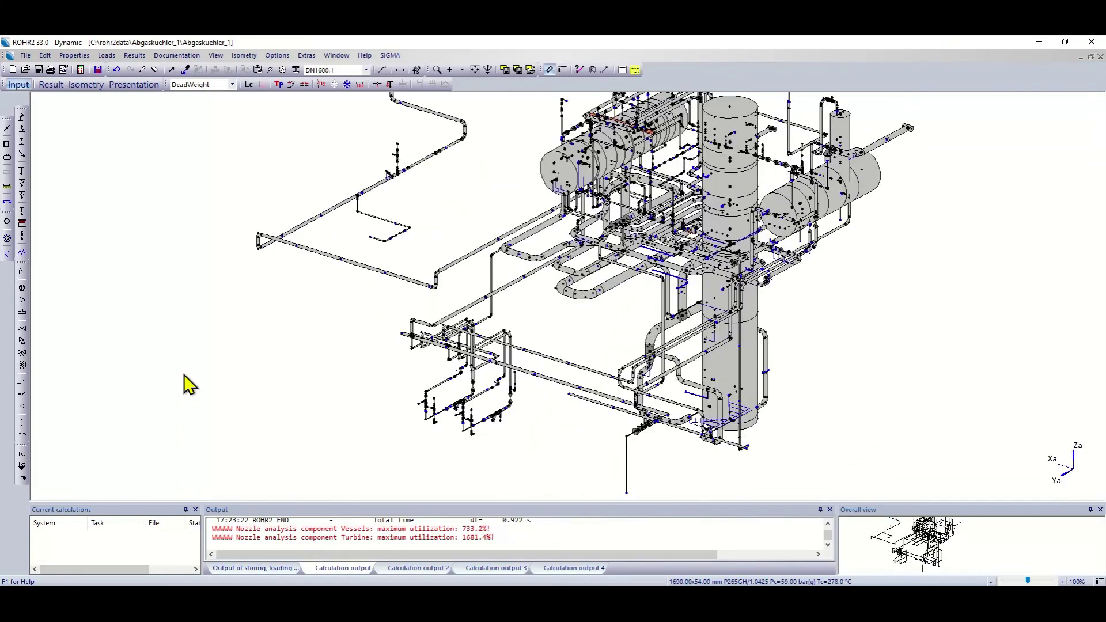
pyautogui.press('Right')
pyautogui.press('Right')
pyautogui.press('Right')
pyautogui.press('Right')
pyautogui.press('Right')
pyautogui.press('Right')
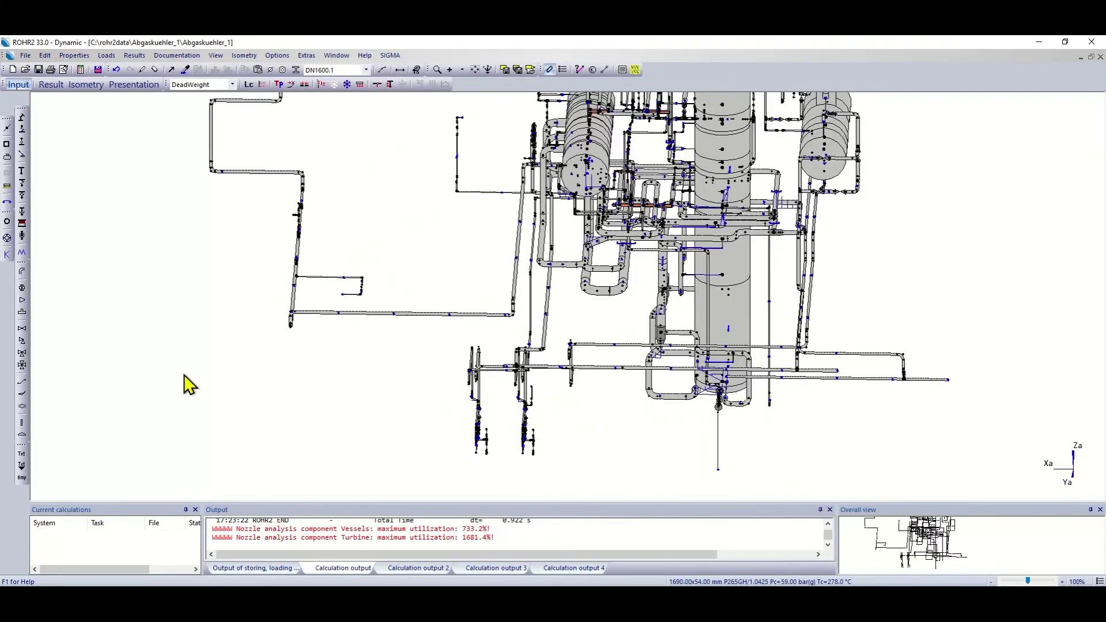
pyautogui.press('Right')
pyautogui.press('Right')
pyautogui.press('Right')
pyautogui.press('Right')
pyautogui.press('Right')
pyautogui.press('Right')
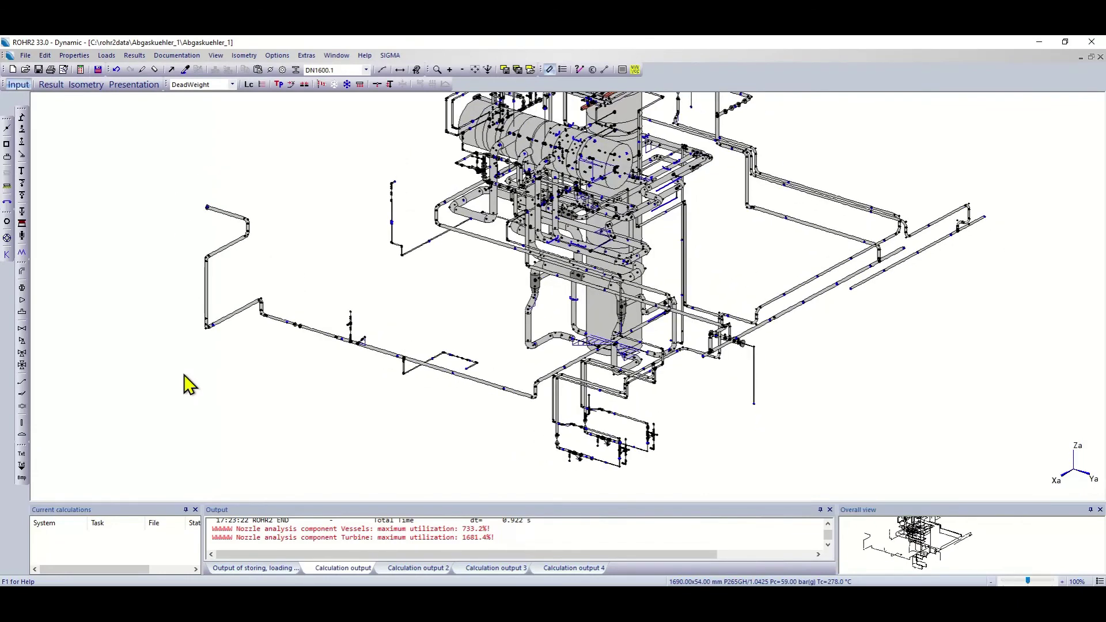
pyautogui.press('Right')
pyautogui.press('Right')
pyautogui.press('Right')
pyautogui.press('Right')
pyautogui.press('Right')
pyautogui.press('Right')
pyautogui.press('Right')
pyautogui.press('Right')
pyautogui.press('Right')
pyautogui.press('Right')
pyautogui.press('Right')
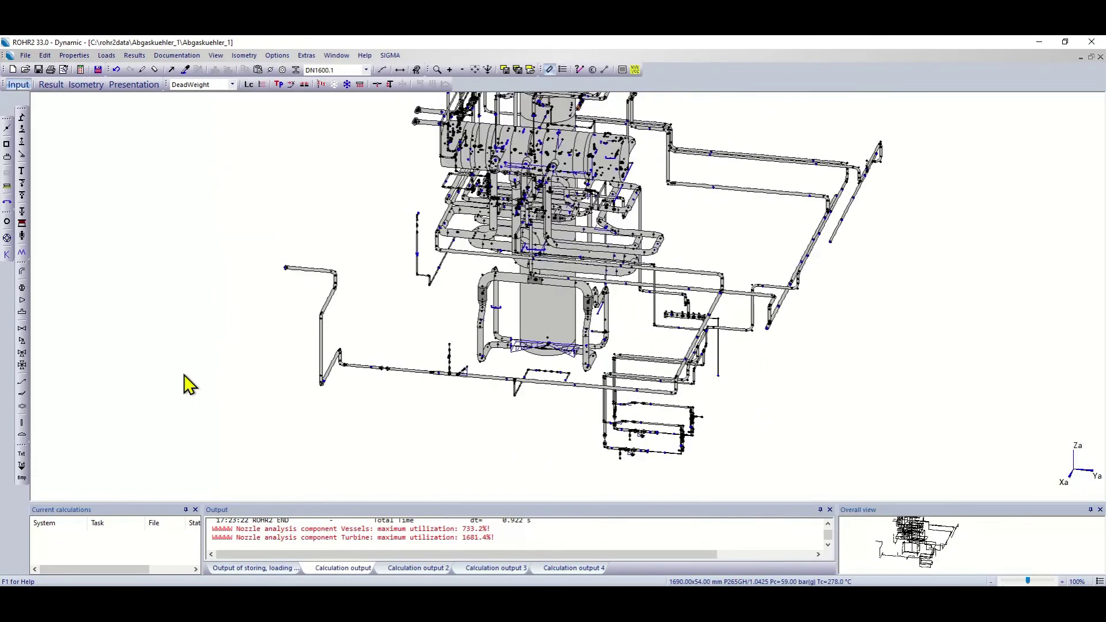
pyautogui.press('Right')
pyautogui.press('Right')
pyautogui.press('Right')
pyautogui.press('Right')
pyautogui.press('Right')
pyautogui.press('Right')
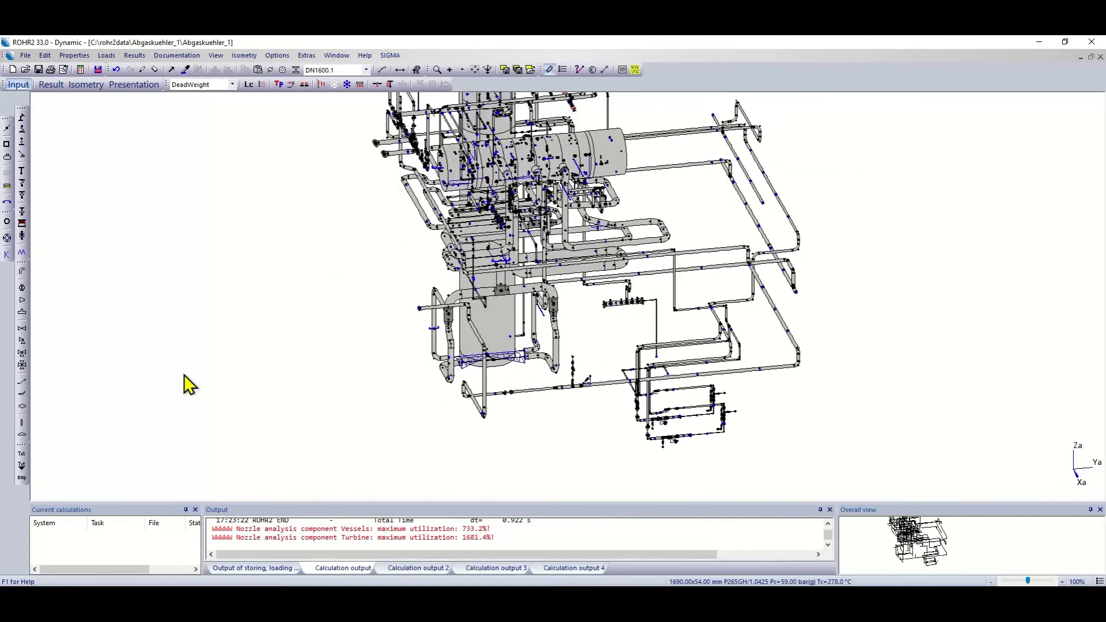
pyautogui.press('Right')
pyautogui.press('Right')
pyautogui.press('Right')
pyautogui.press('Right')
pyautogui.press('Right')
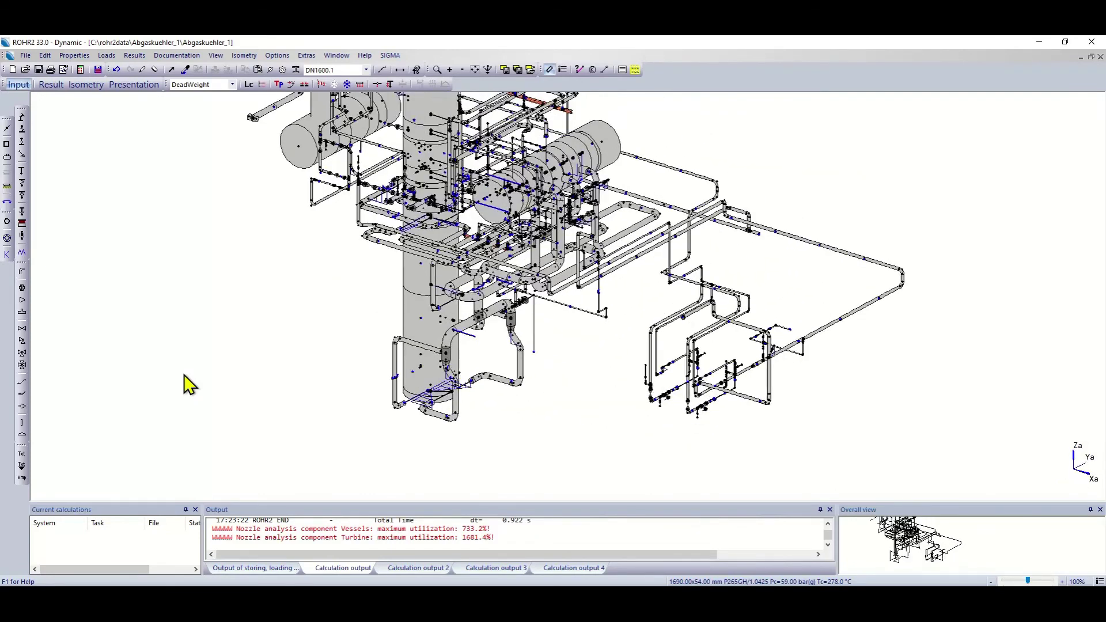
pyautogui.press('Right')
pyautogui.press('Right')
pyautogui.press('Right')
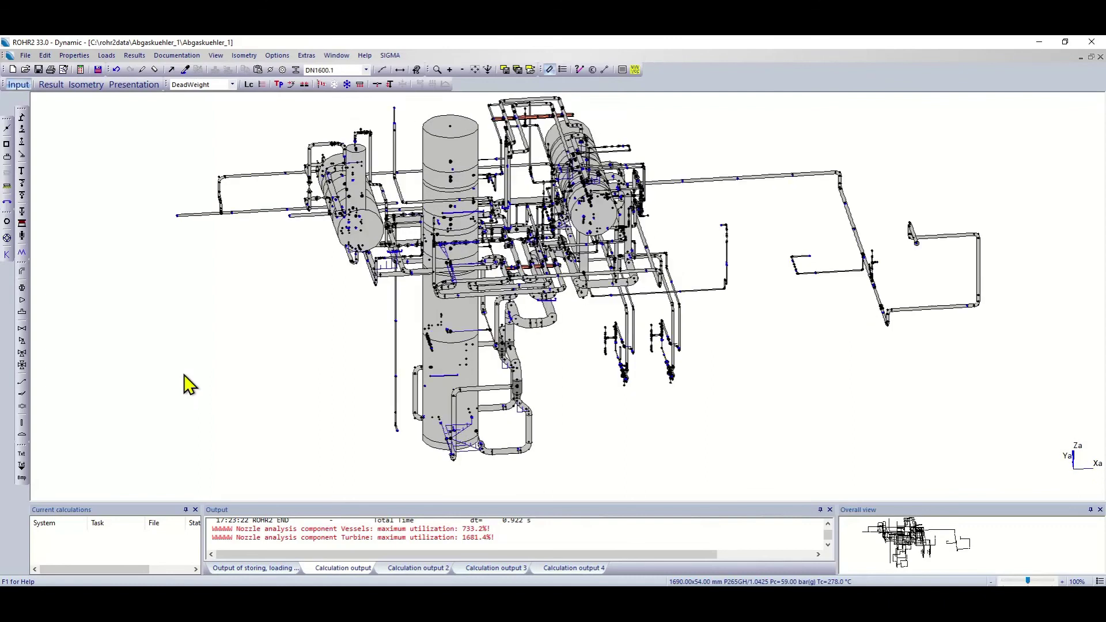
pyautogui.press('Right')
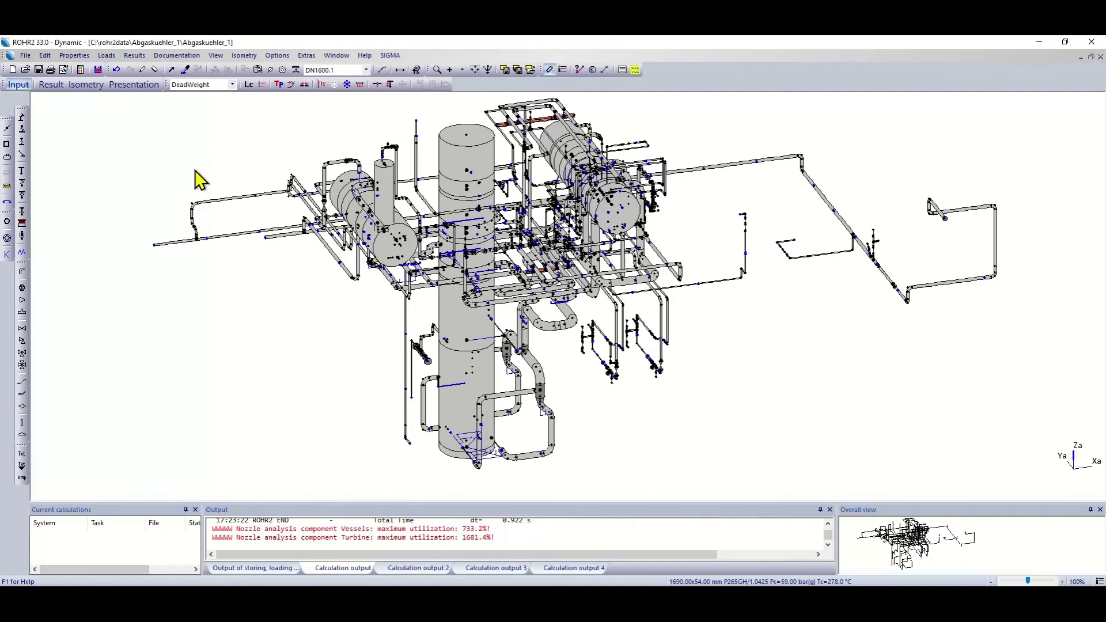
# List the Abgaskuehler_1 node stress utilization for SE-08 (Modal_XYZ) in the results table, led by node 79
pyautogui.click(198, 86)
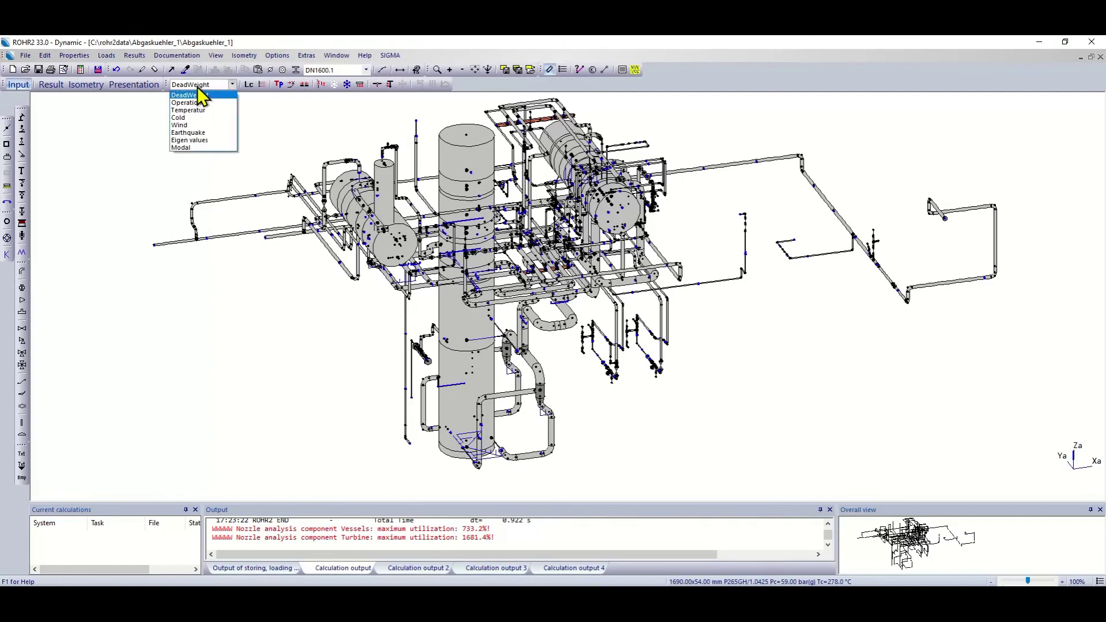
pyautogui.click(132, 128)
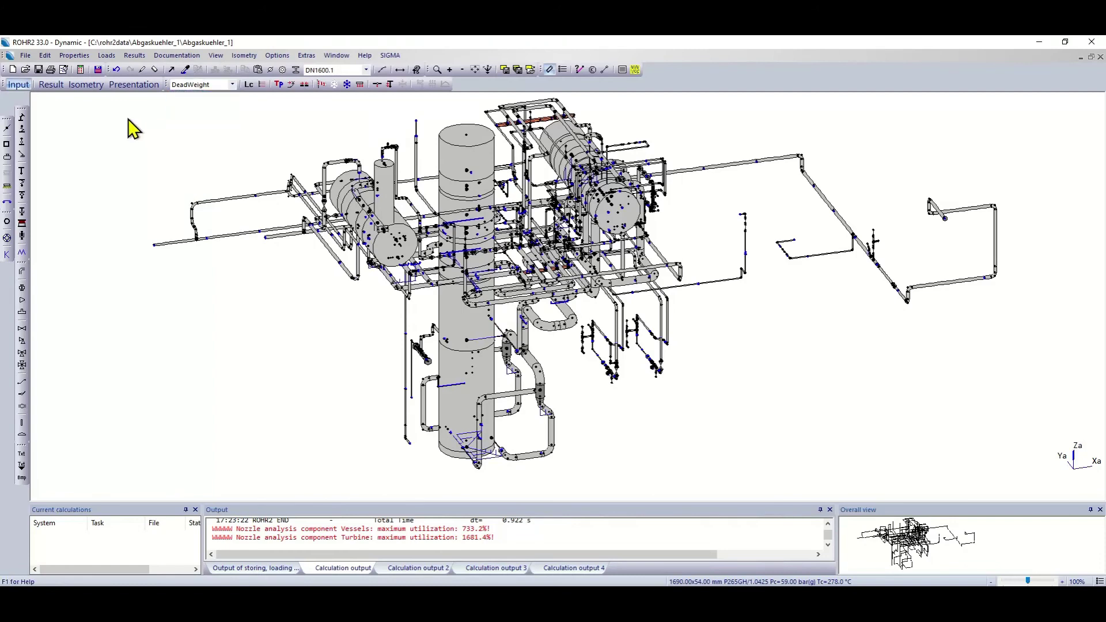
pyautogui.click(53, 87)
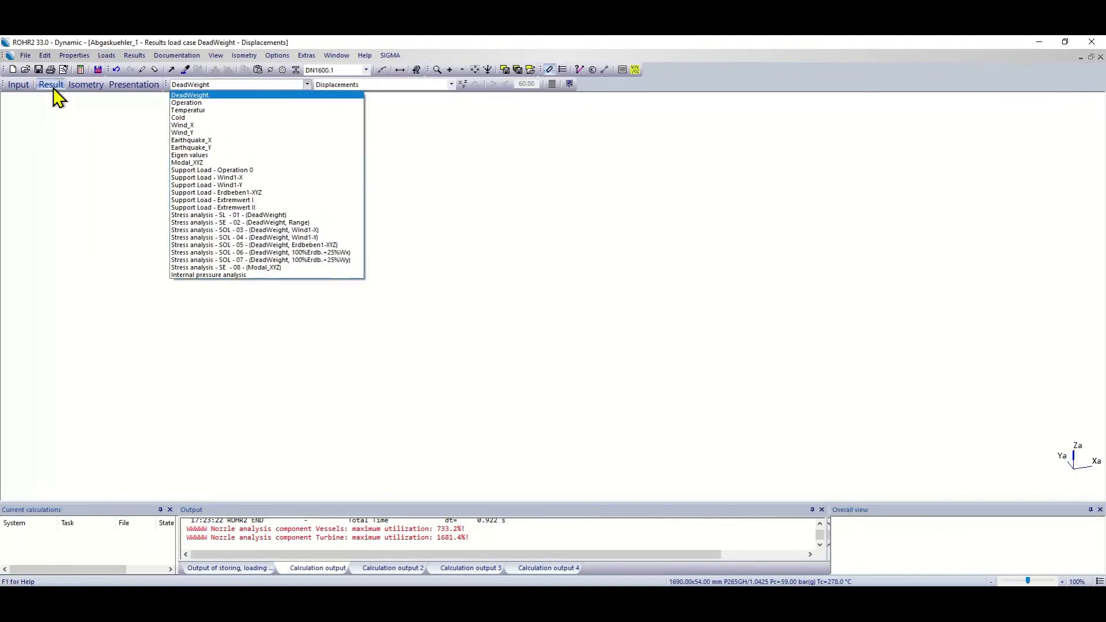
pyautogui.click(230, 268)
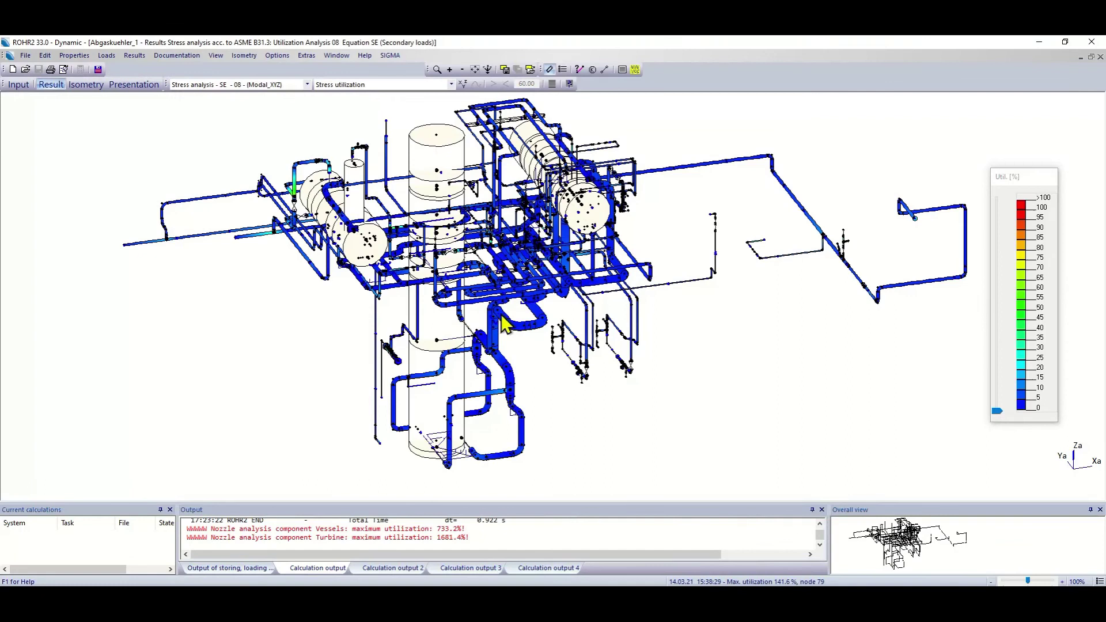
pyautogui.click(621, 69)
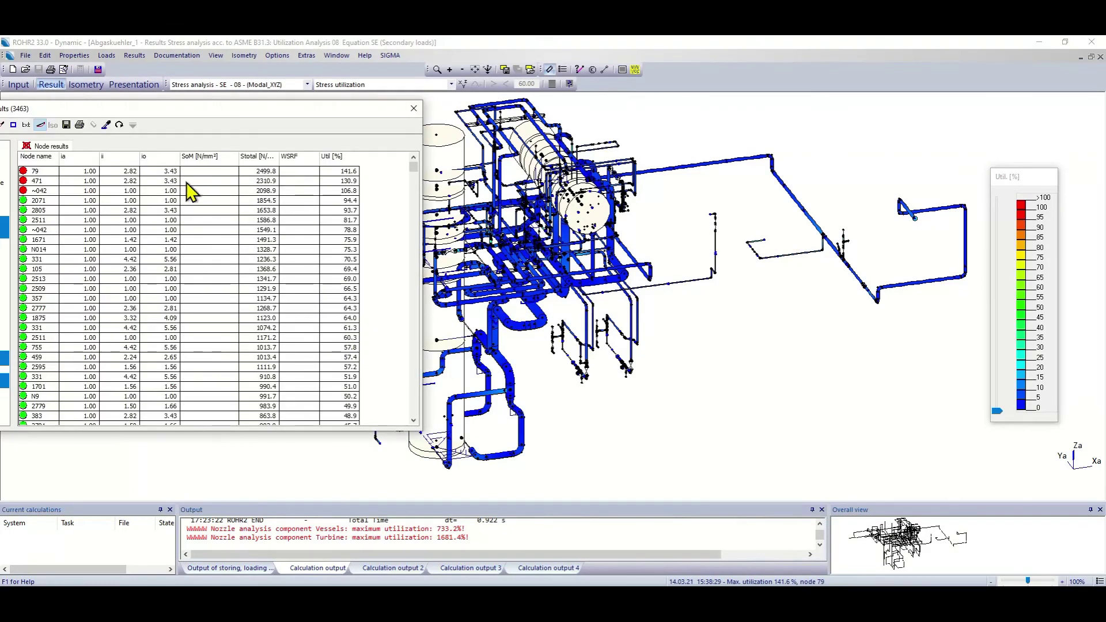
# Locate the most utilized nodes 79, 471 and ~042 in the model, and inspect node 1665's results
pyautogui.click(176, 173)
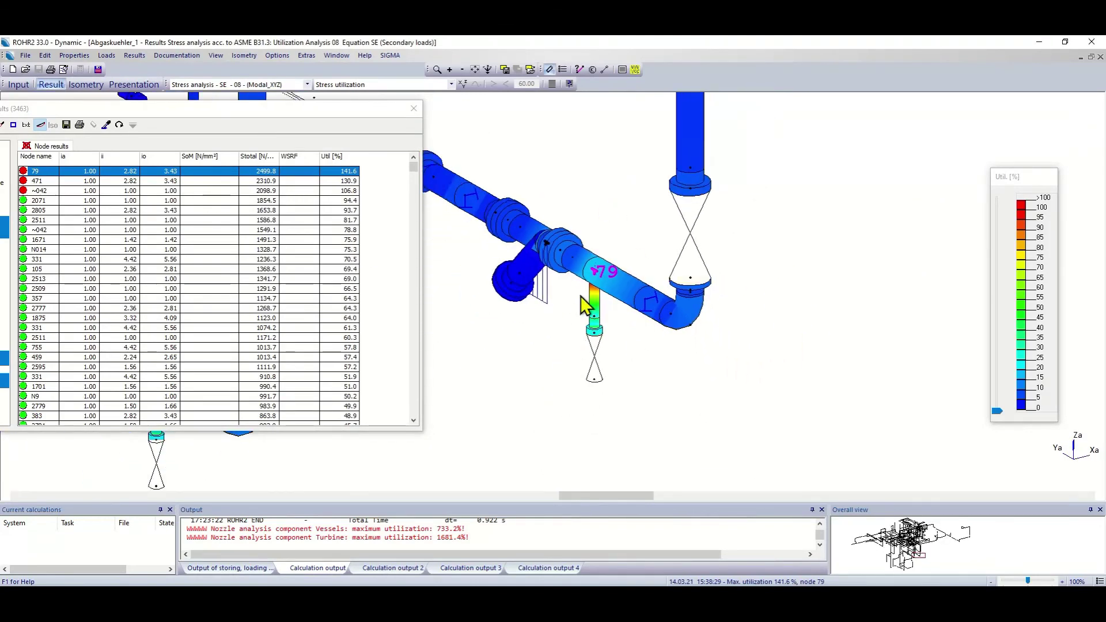
pyautogui.click(260, 176)
pyautogui.scroll(-5, 589, 275)
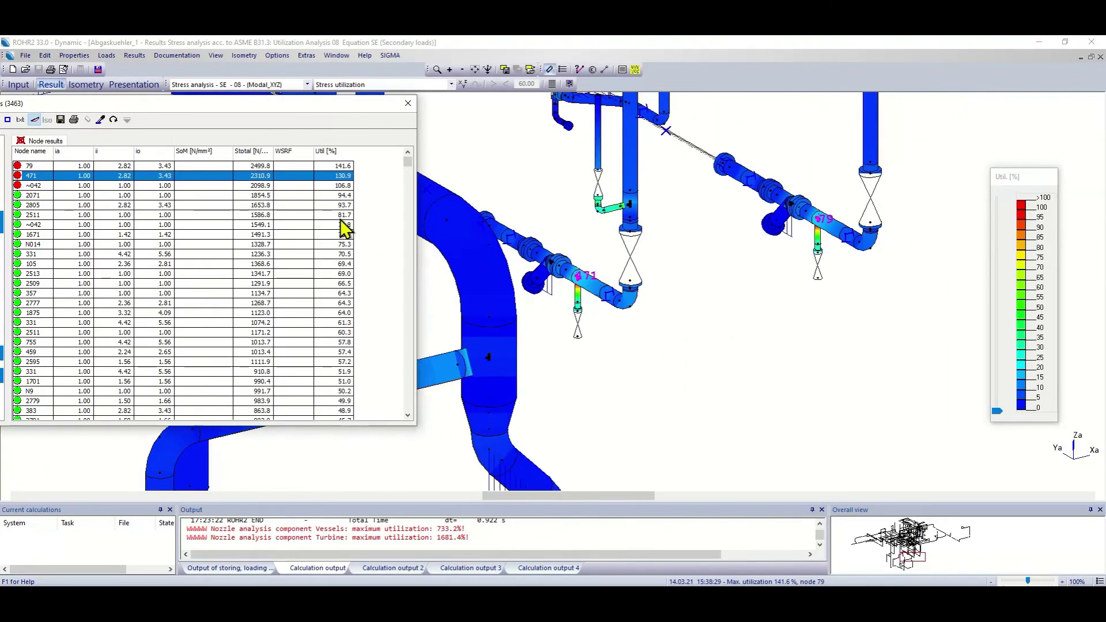
pyautogui.click(264, 186)
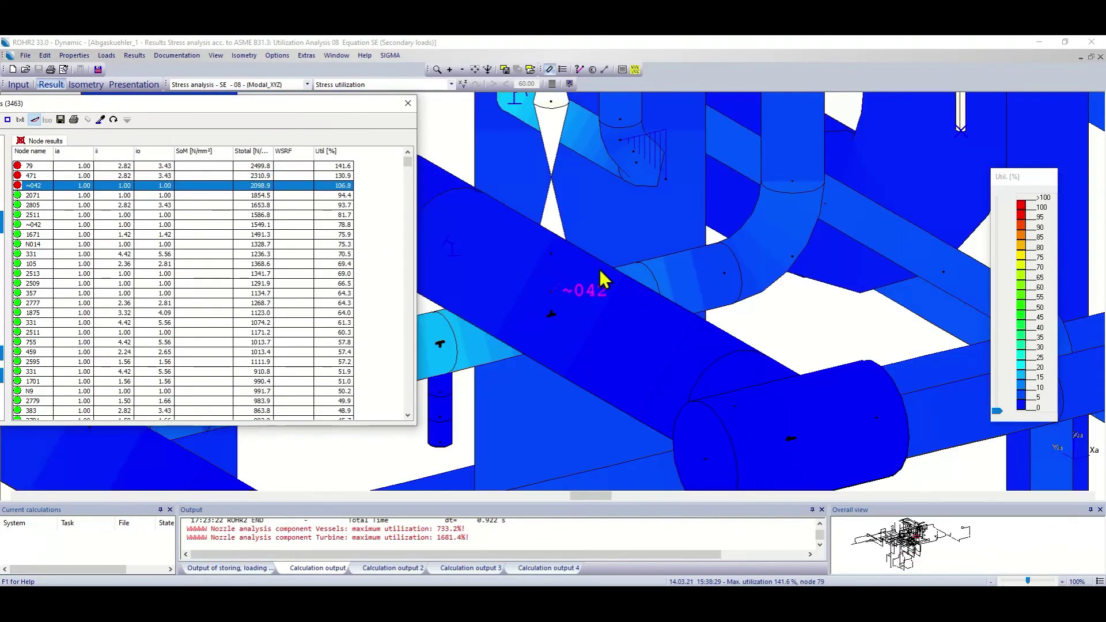
pyautogui.scroll(-3, 600, 269)
pyautogui.moveTo(628, 274); pyautogui.dragTo(659, 282)
pyautogui.scroll(-5, 660, 282)
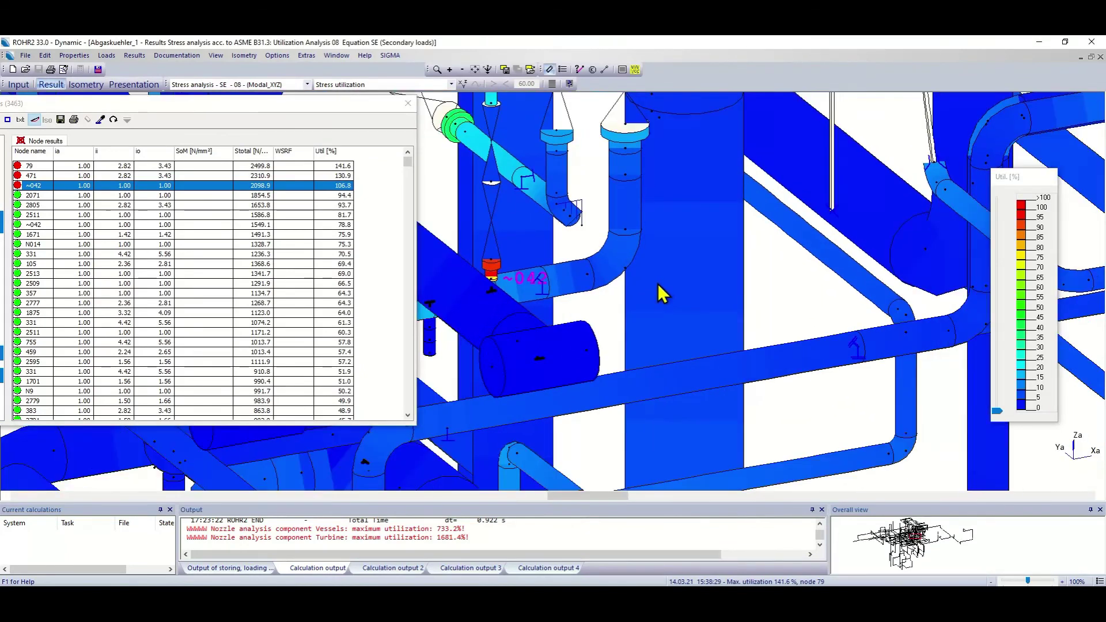
pyautogui.click(657, 286)
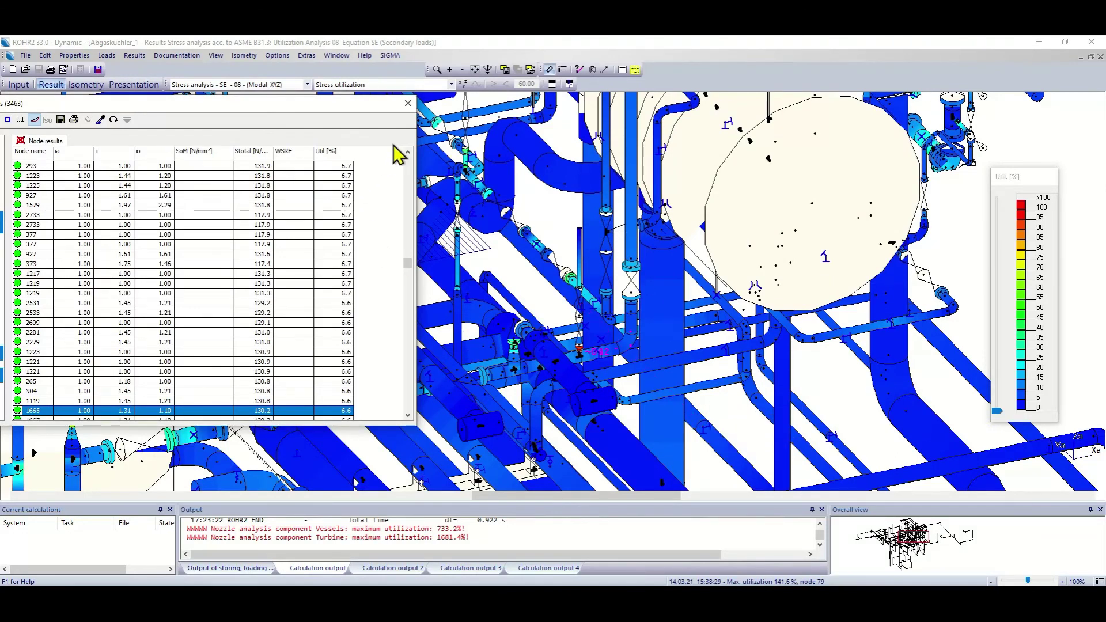
# Close the node results table and fit the whole piping model in view
pyautogui.click(408, 103)
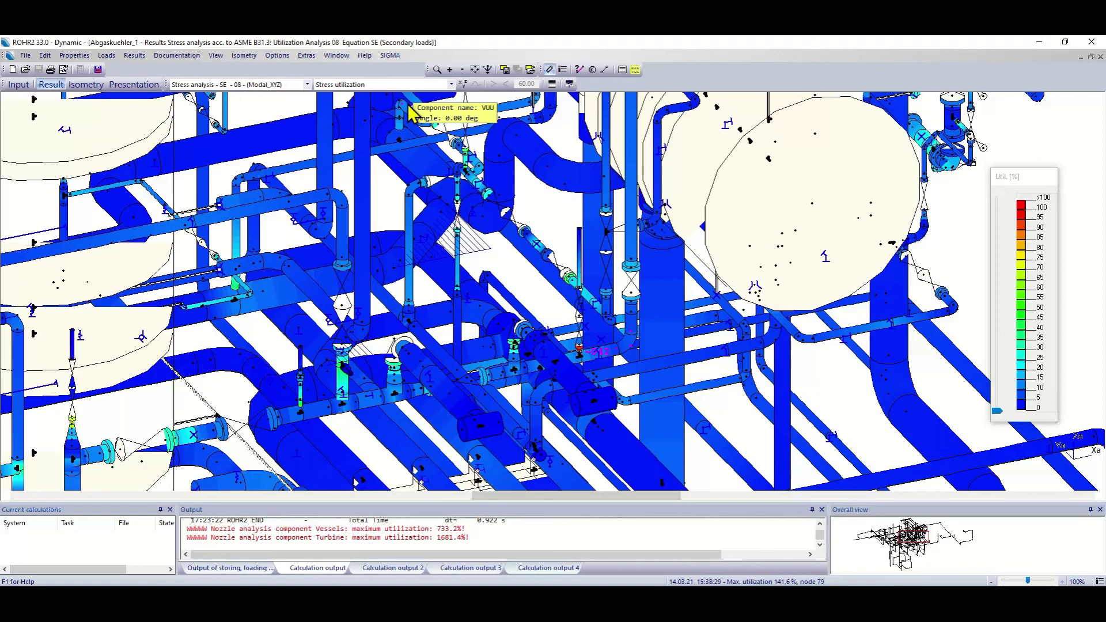
pyautogui.click(475, 70)
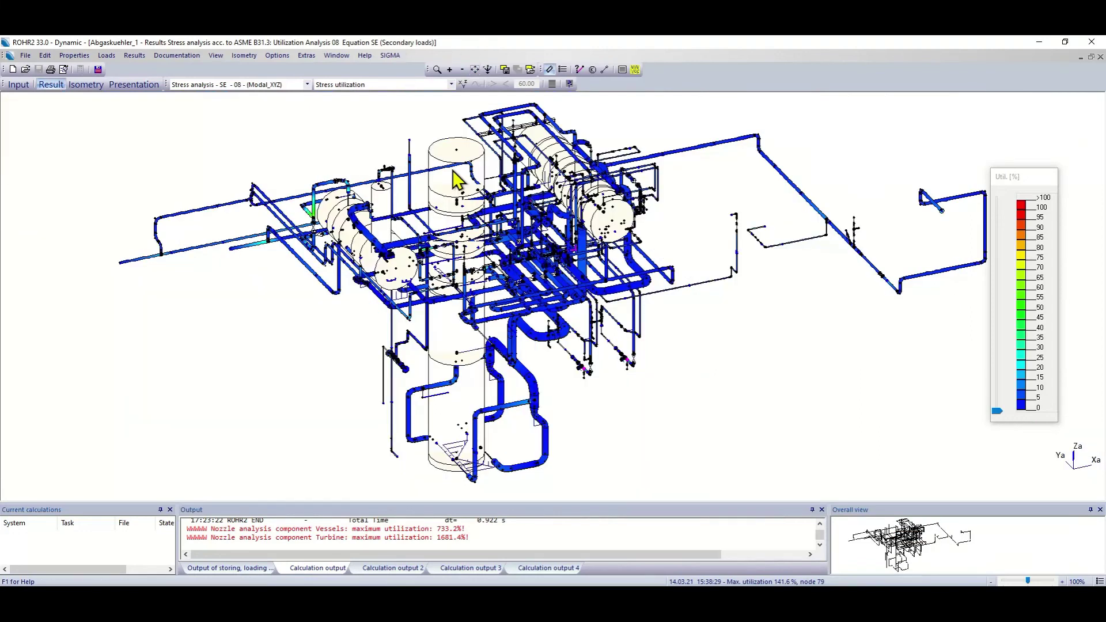
pyautogui.moveTo(457, 180)
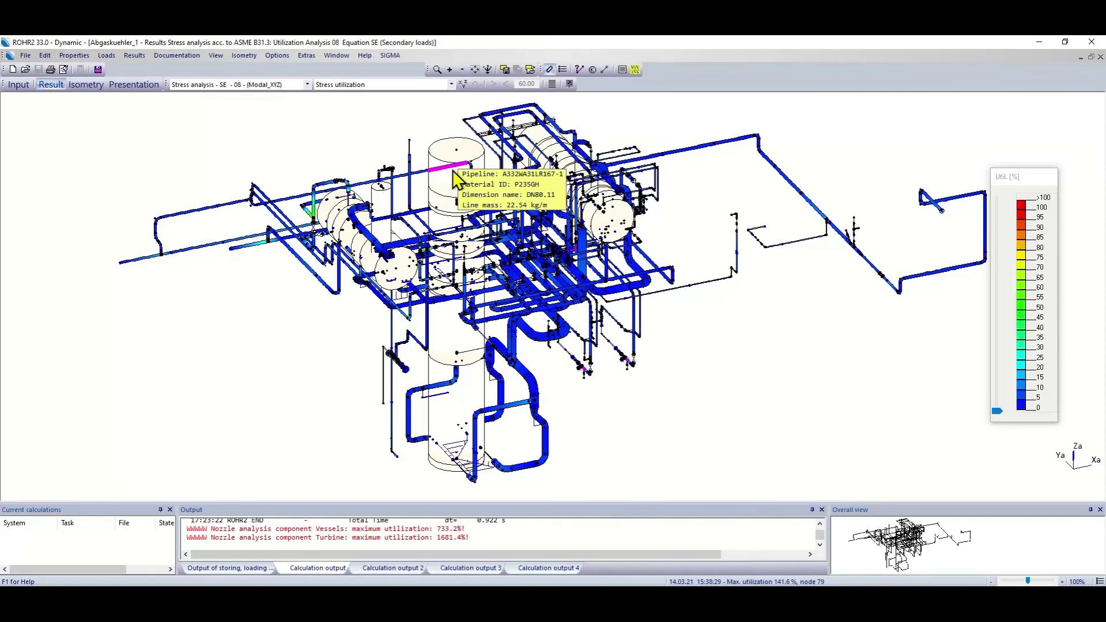